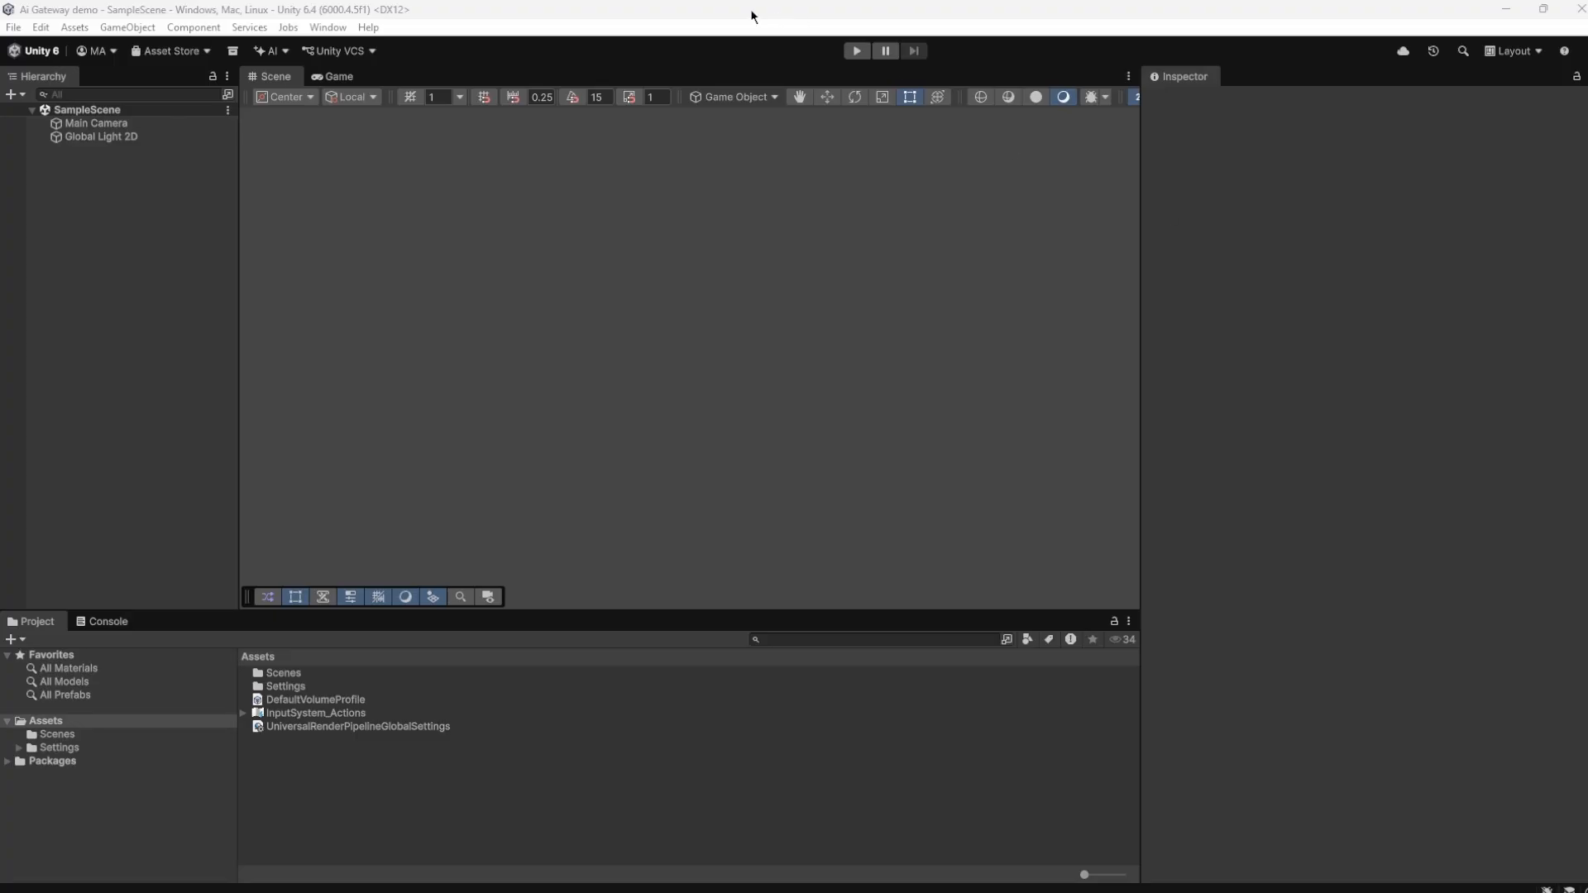
Open the AI Assistant and dock its window beside the Inspector.
left_click(272, 51)
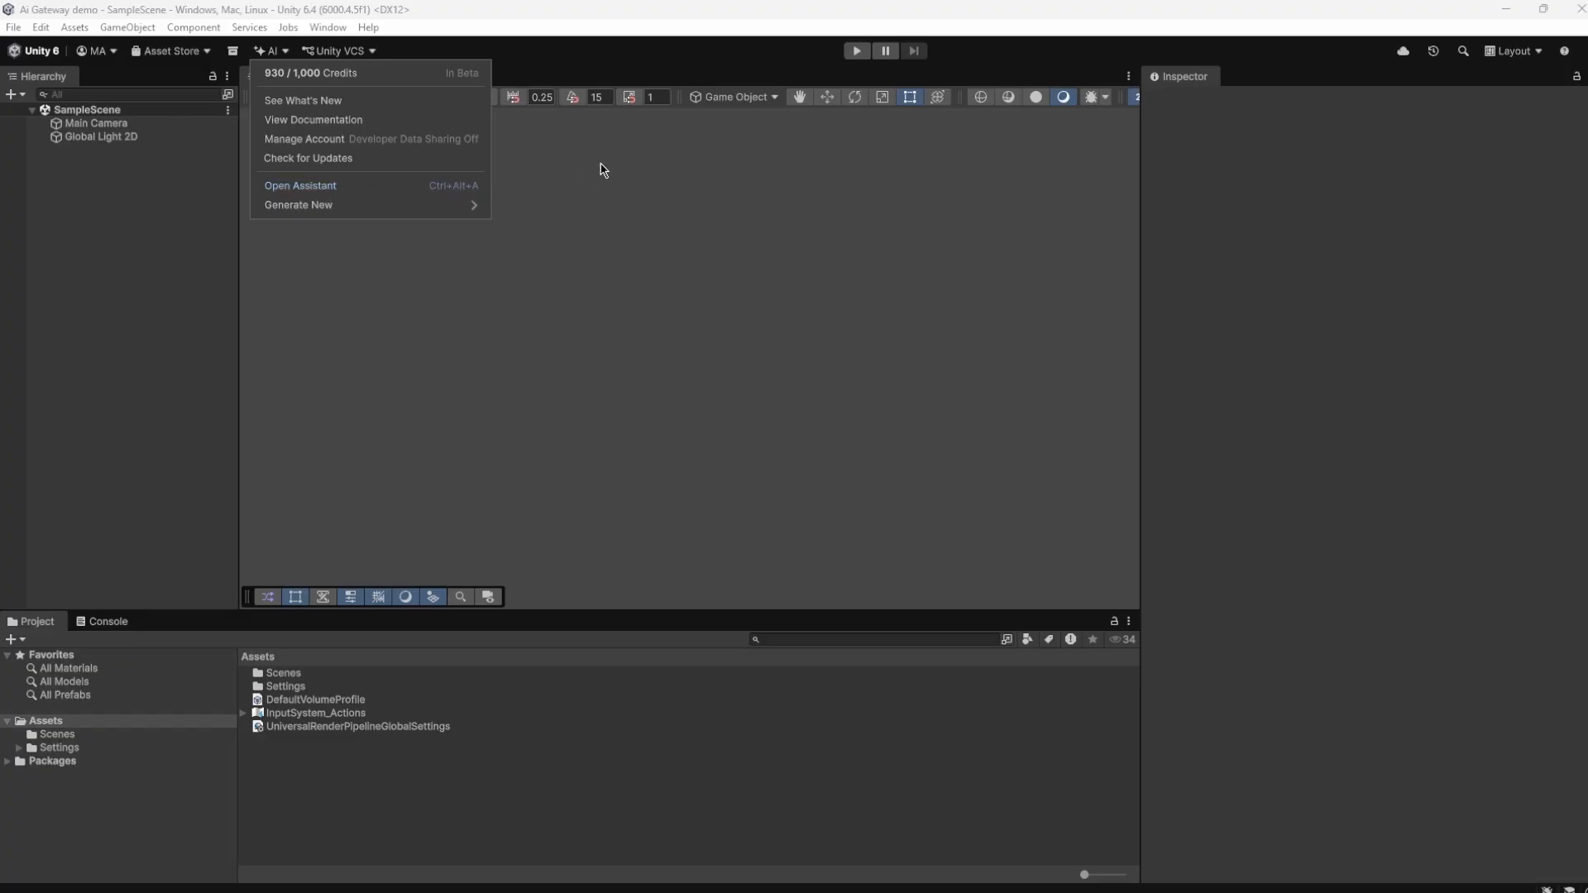
left_click(296, 192)
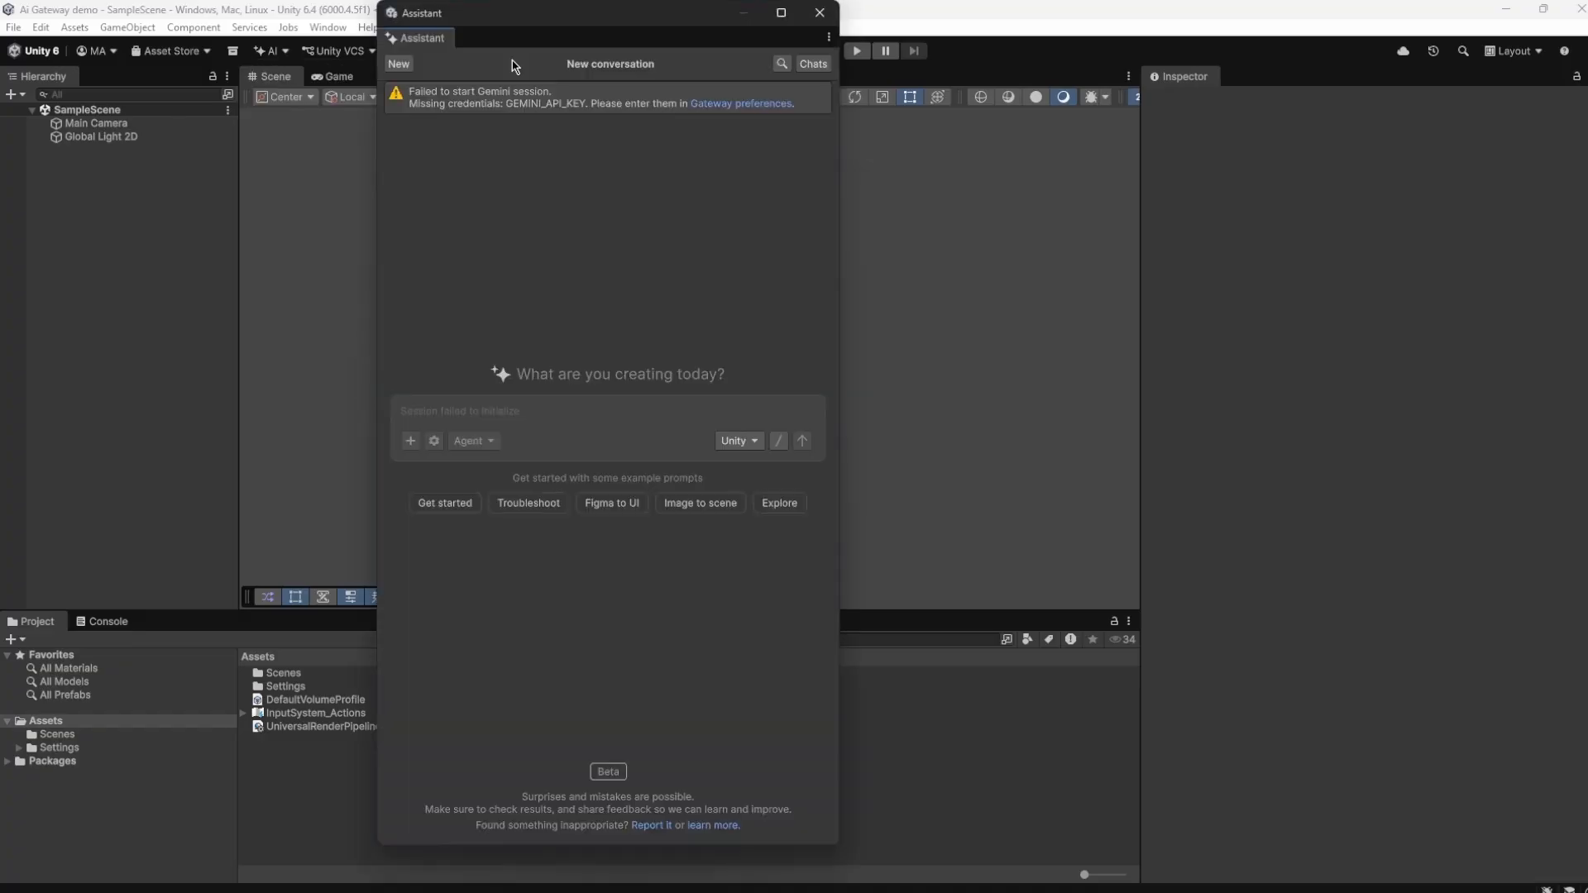
left_click_drag(445, 18, 1240, 85)
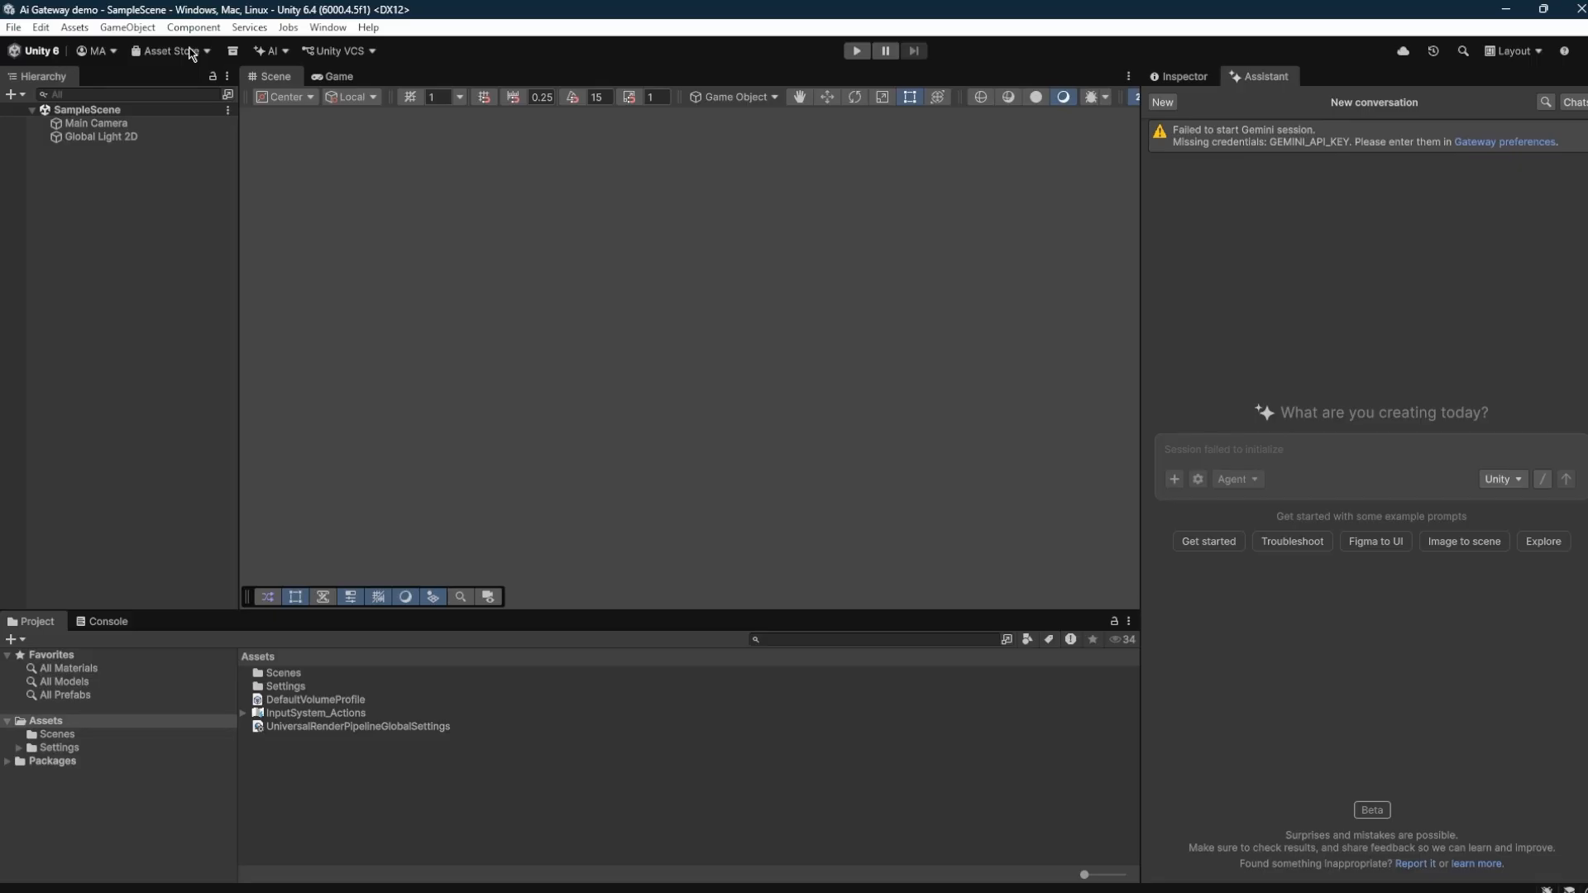
Look at the AI Gateway page in the editor preferences, including its agent type and environment variables.
left_click(263, 50)
left_click(261, 51)
left_click(43, 28)
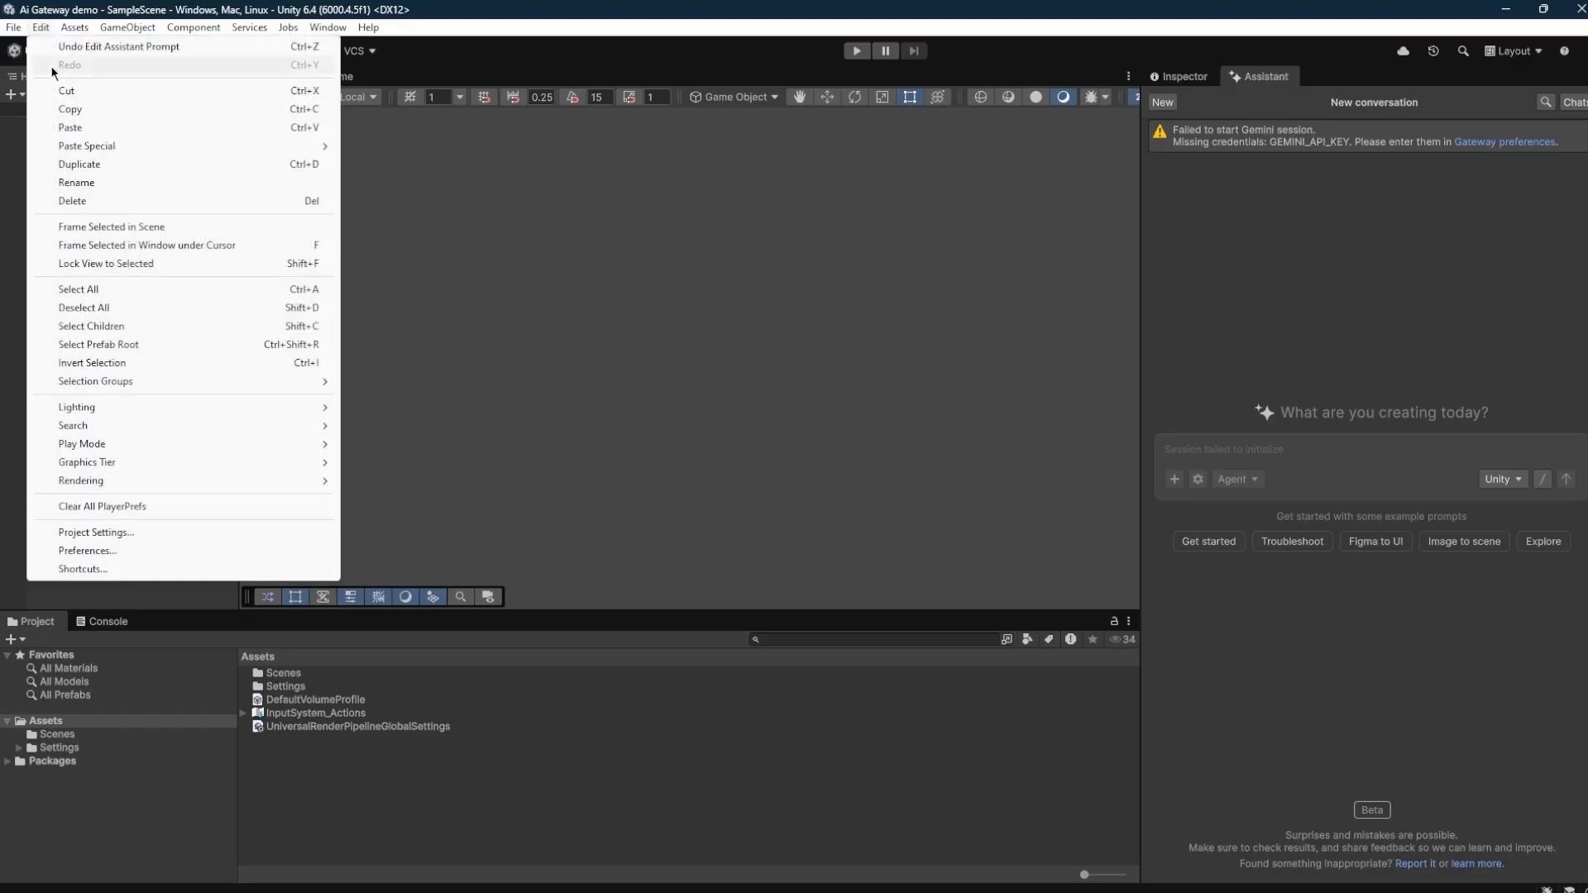
left_click(93, 549)
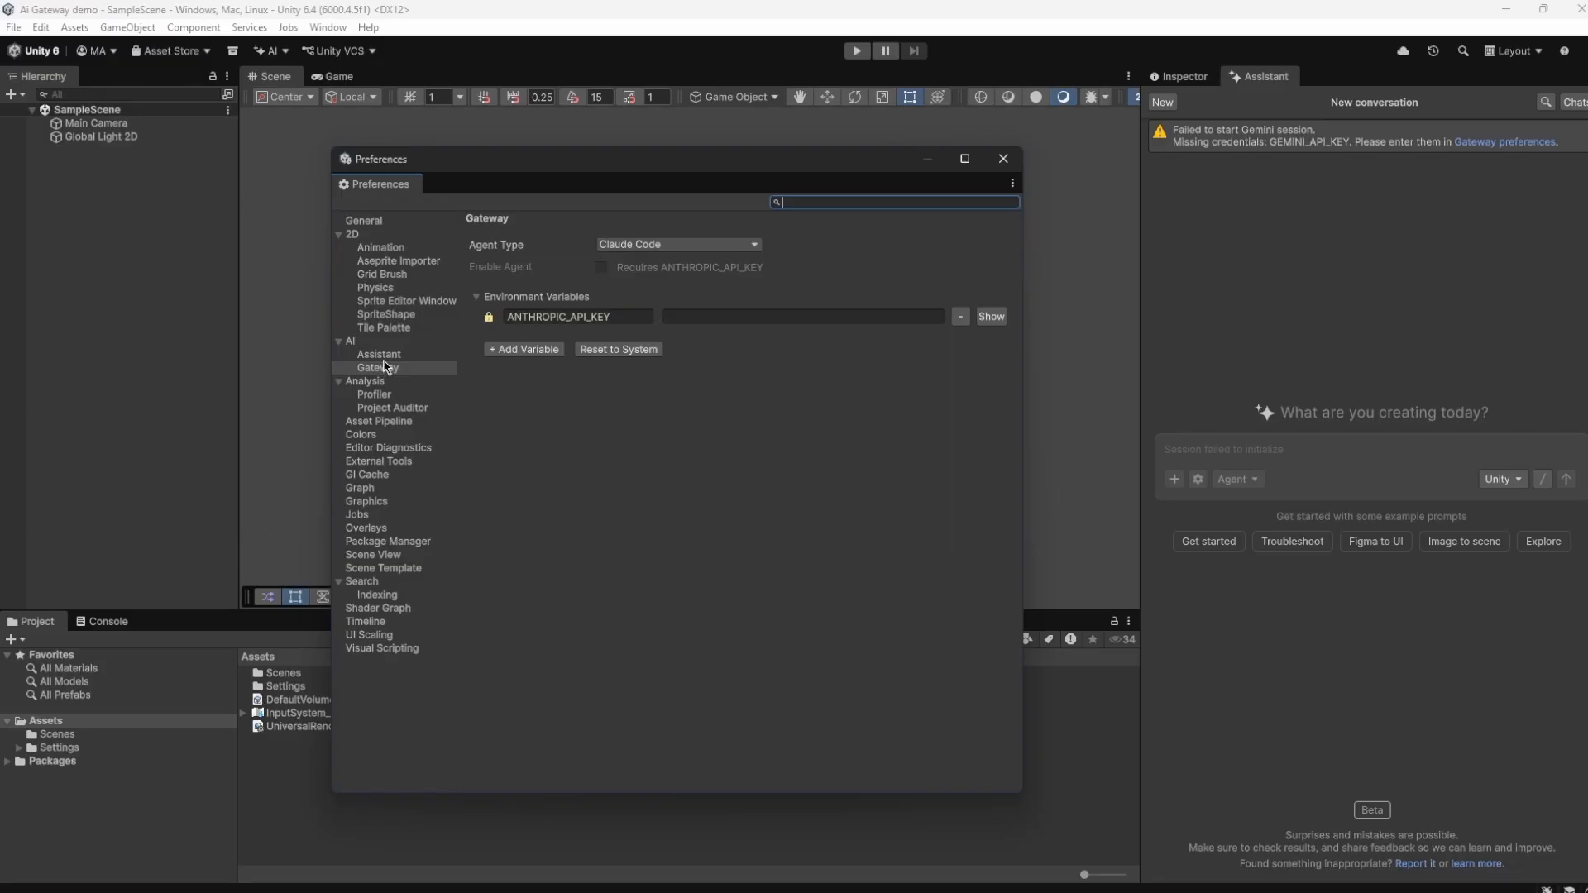
left_click(1003, 158)
Check the project's organization and Unity Cloud link in the project's Services settings.
left_click(41, 28)
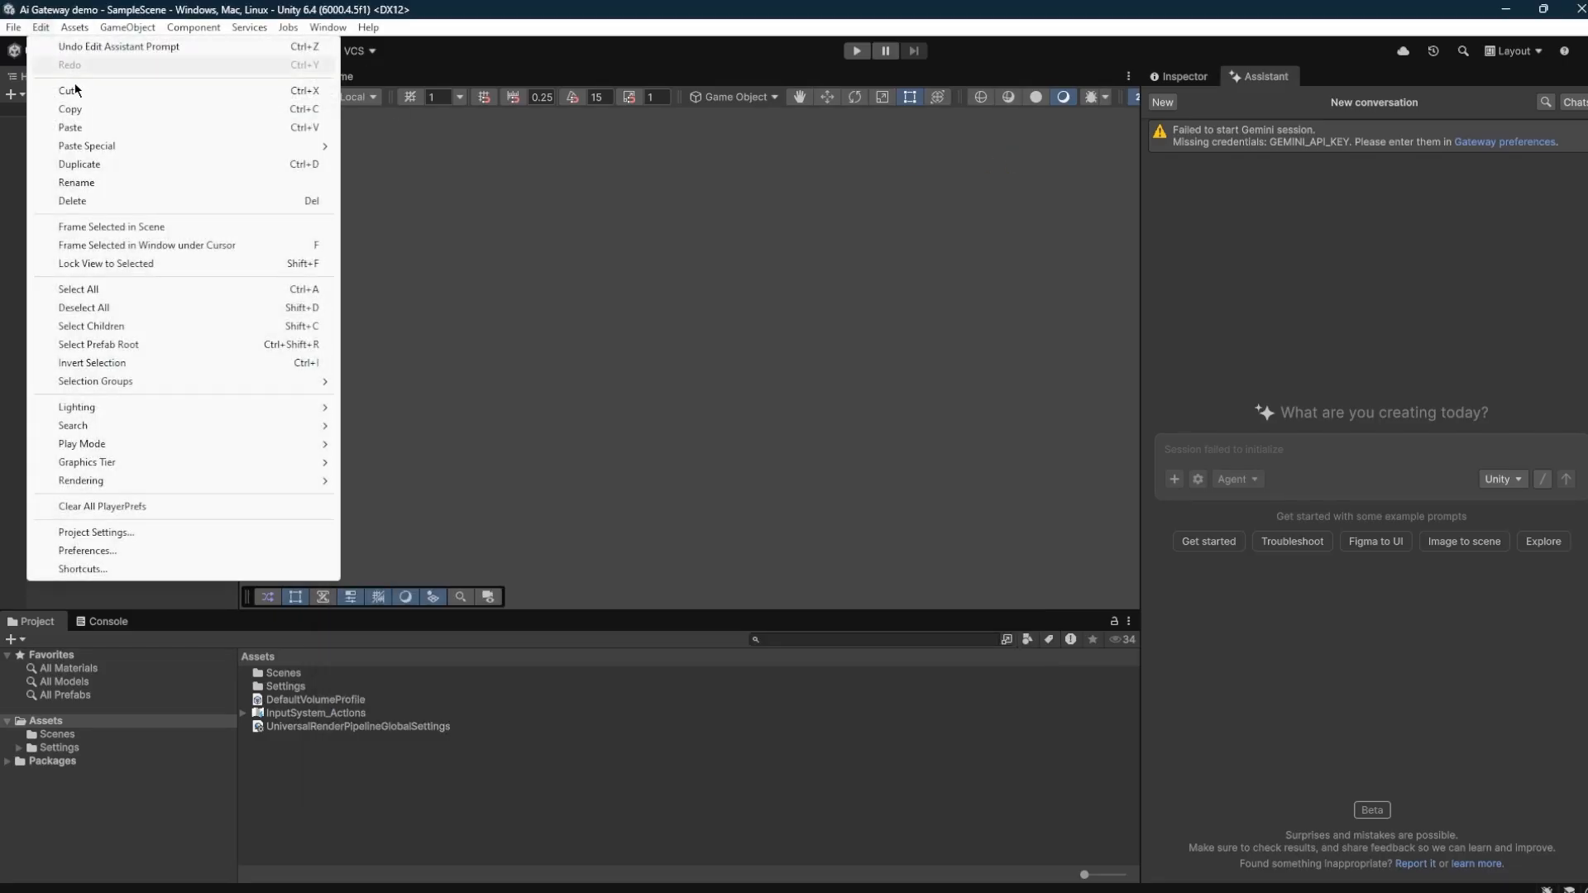
left_click(97, 533)
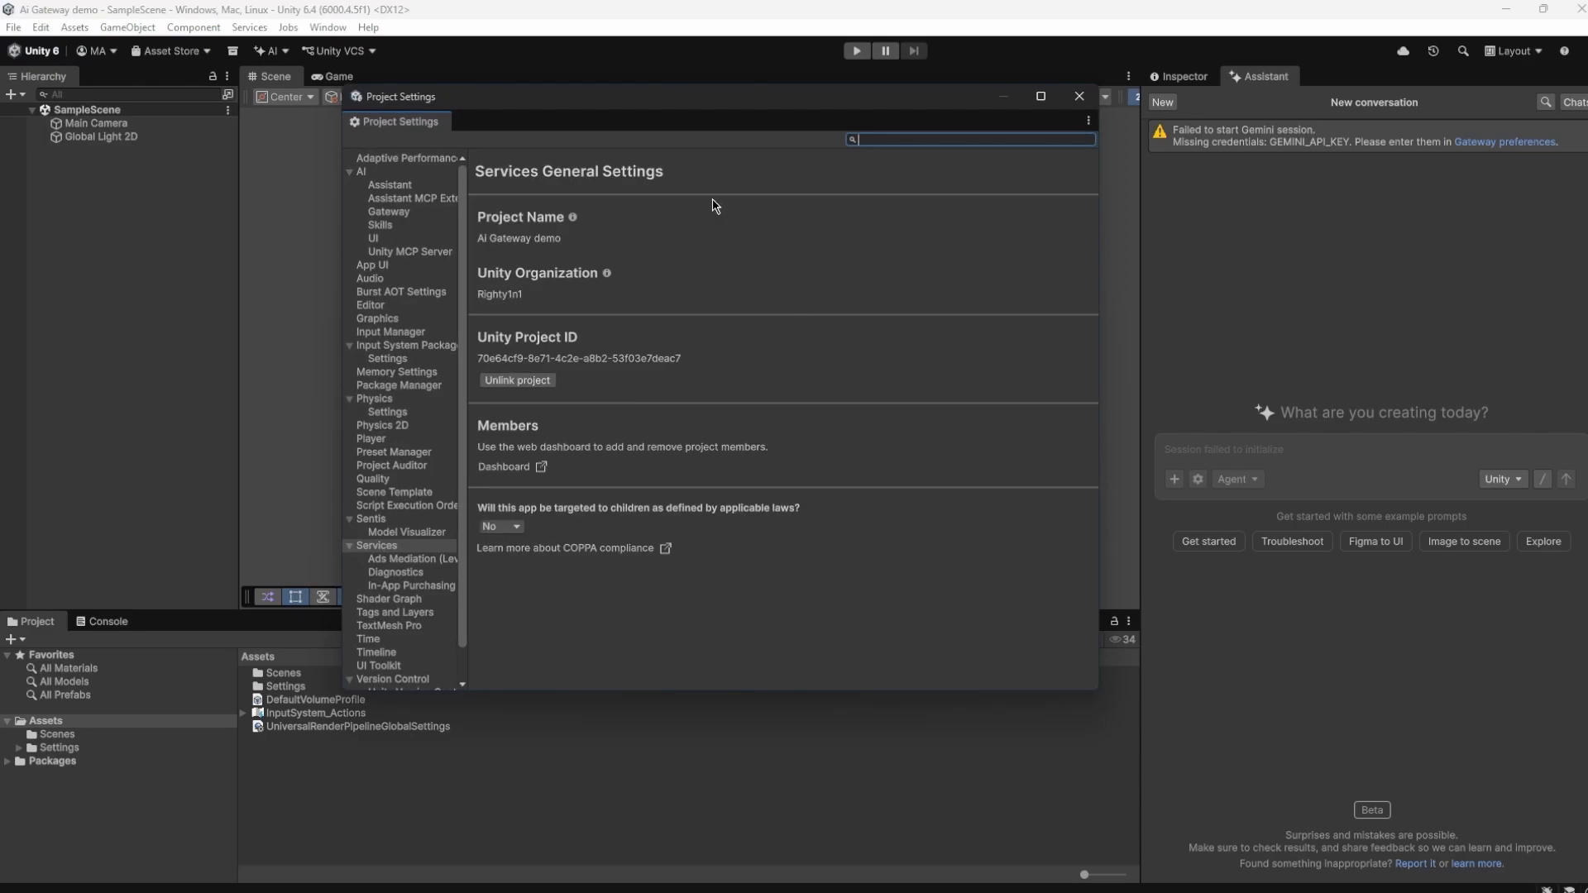
left_click(377, 546)
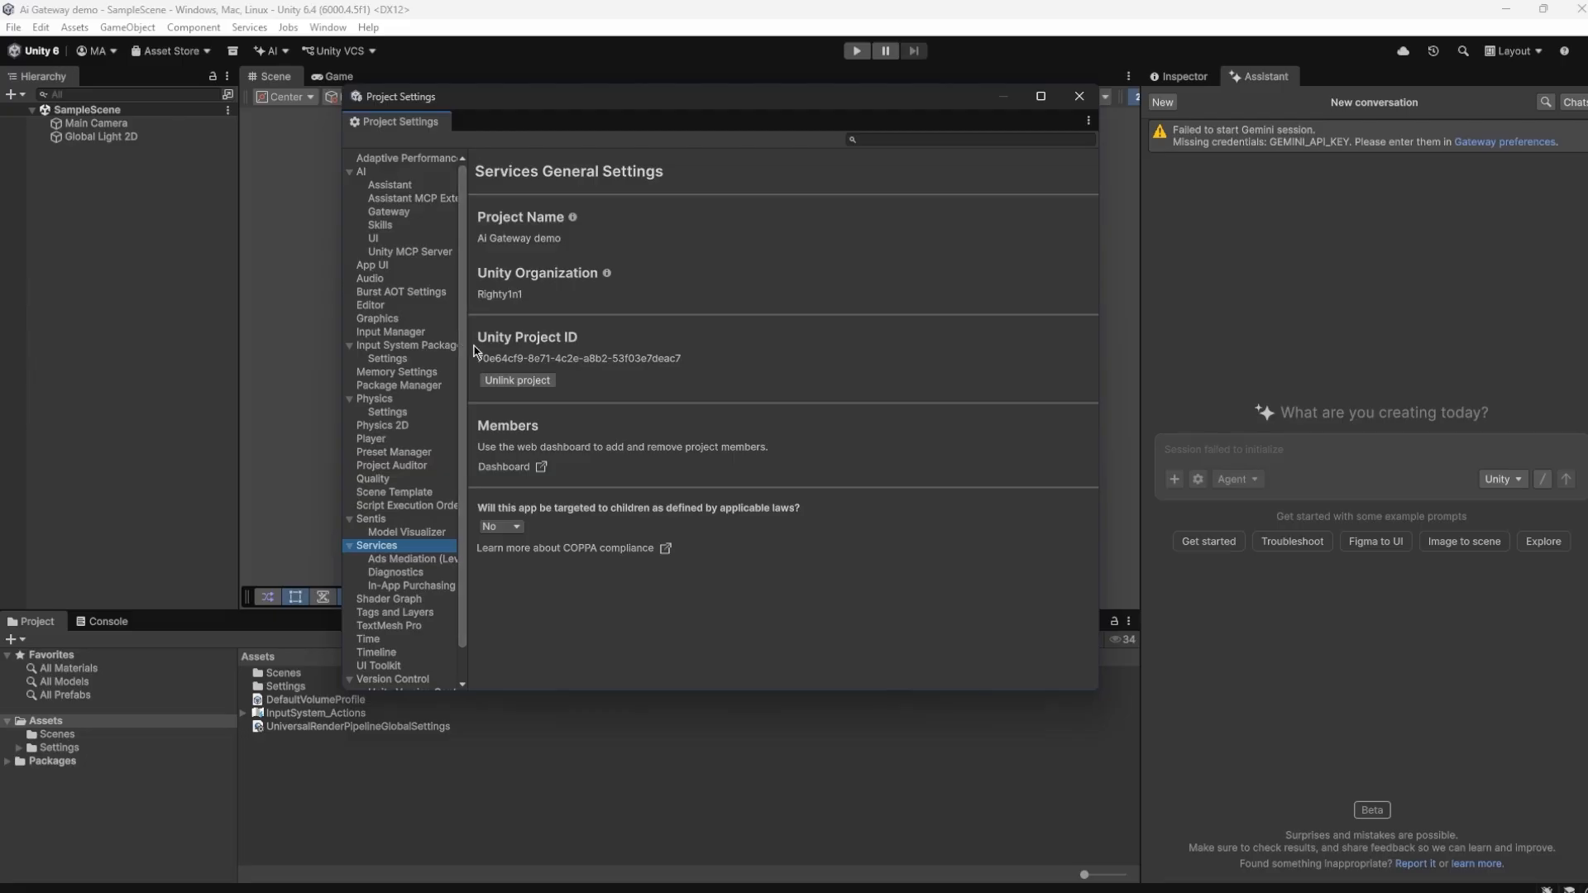
left_click(1079, 96)
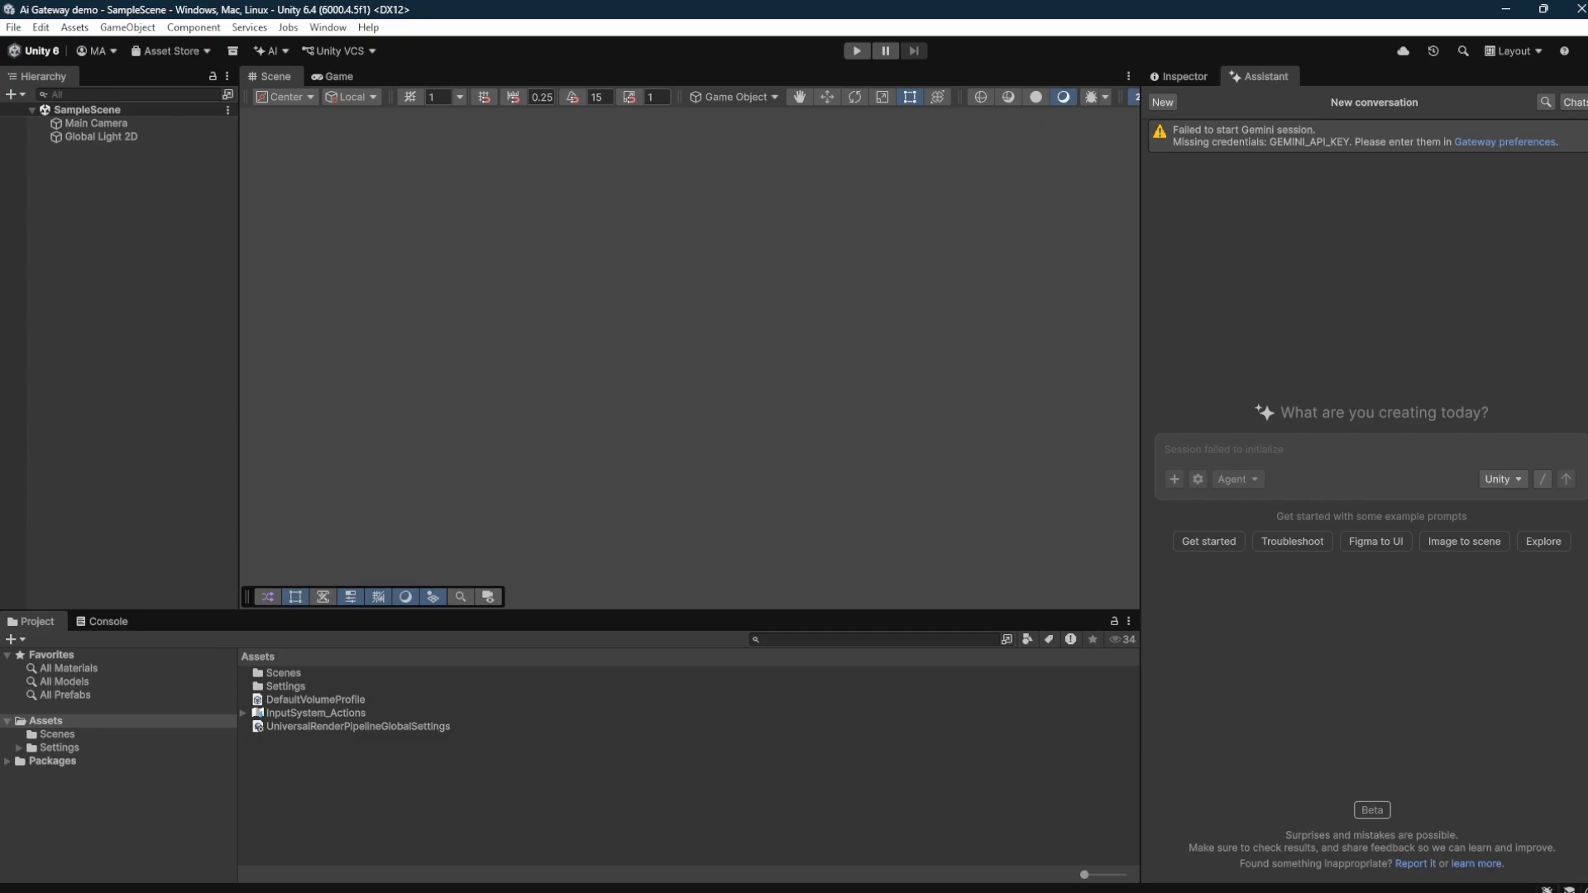
Switch to the browser and compare the Unity AI offerings of the Personal, Pro and Enterprise plans.
key("alt+Tab")
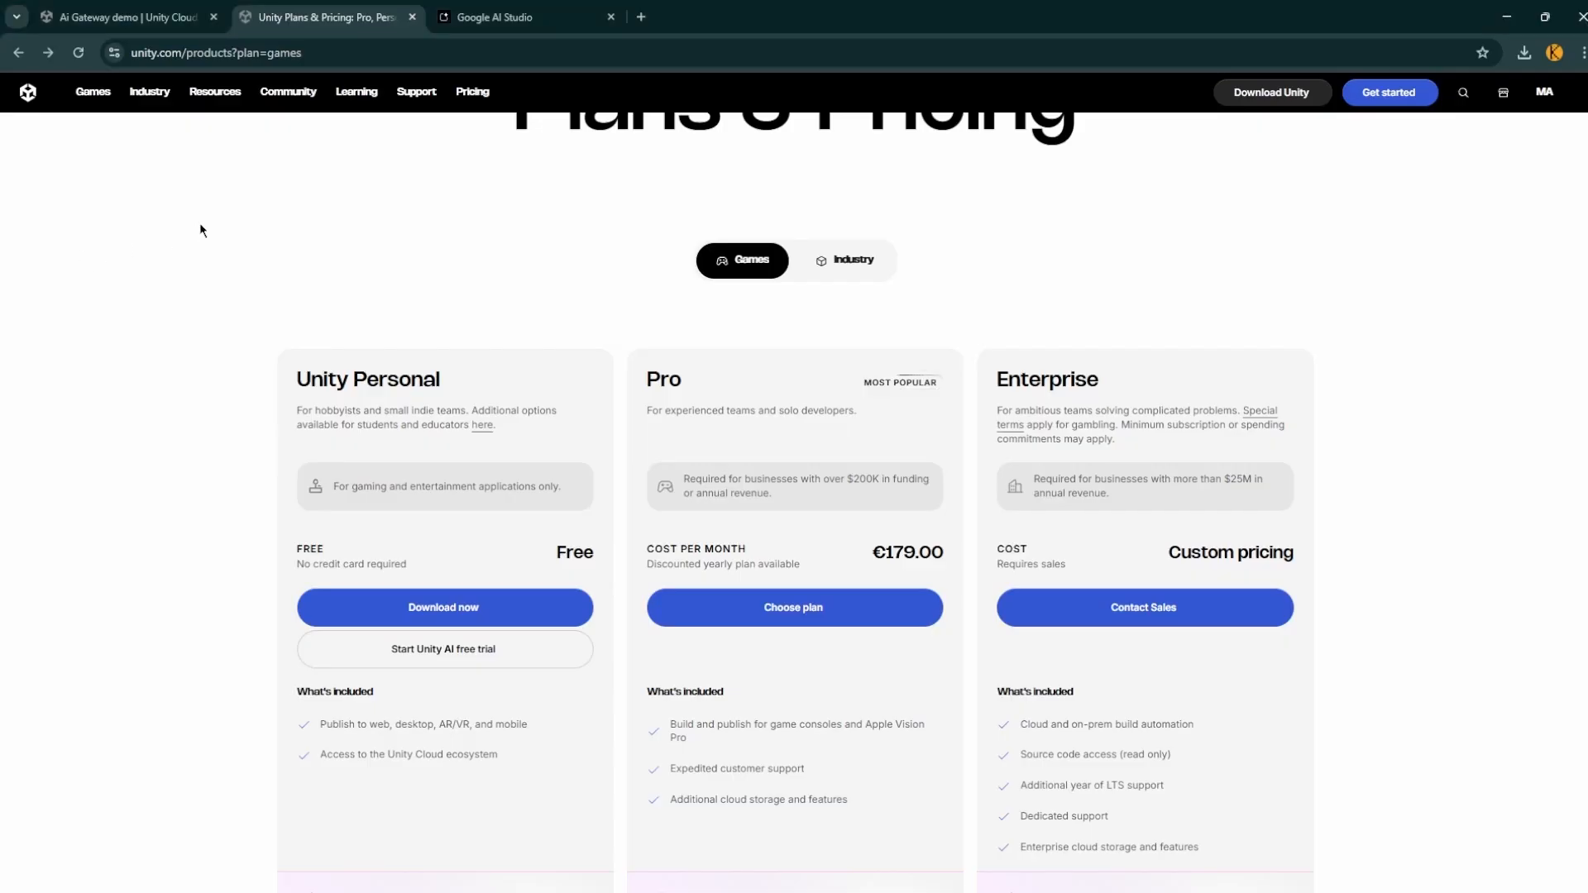
scroll(312, 216, "down", 1)
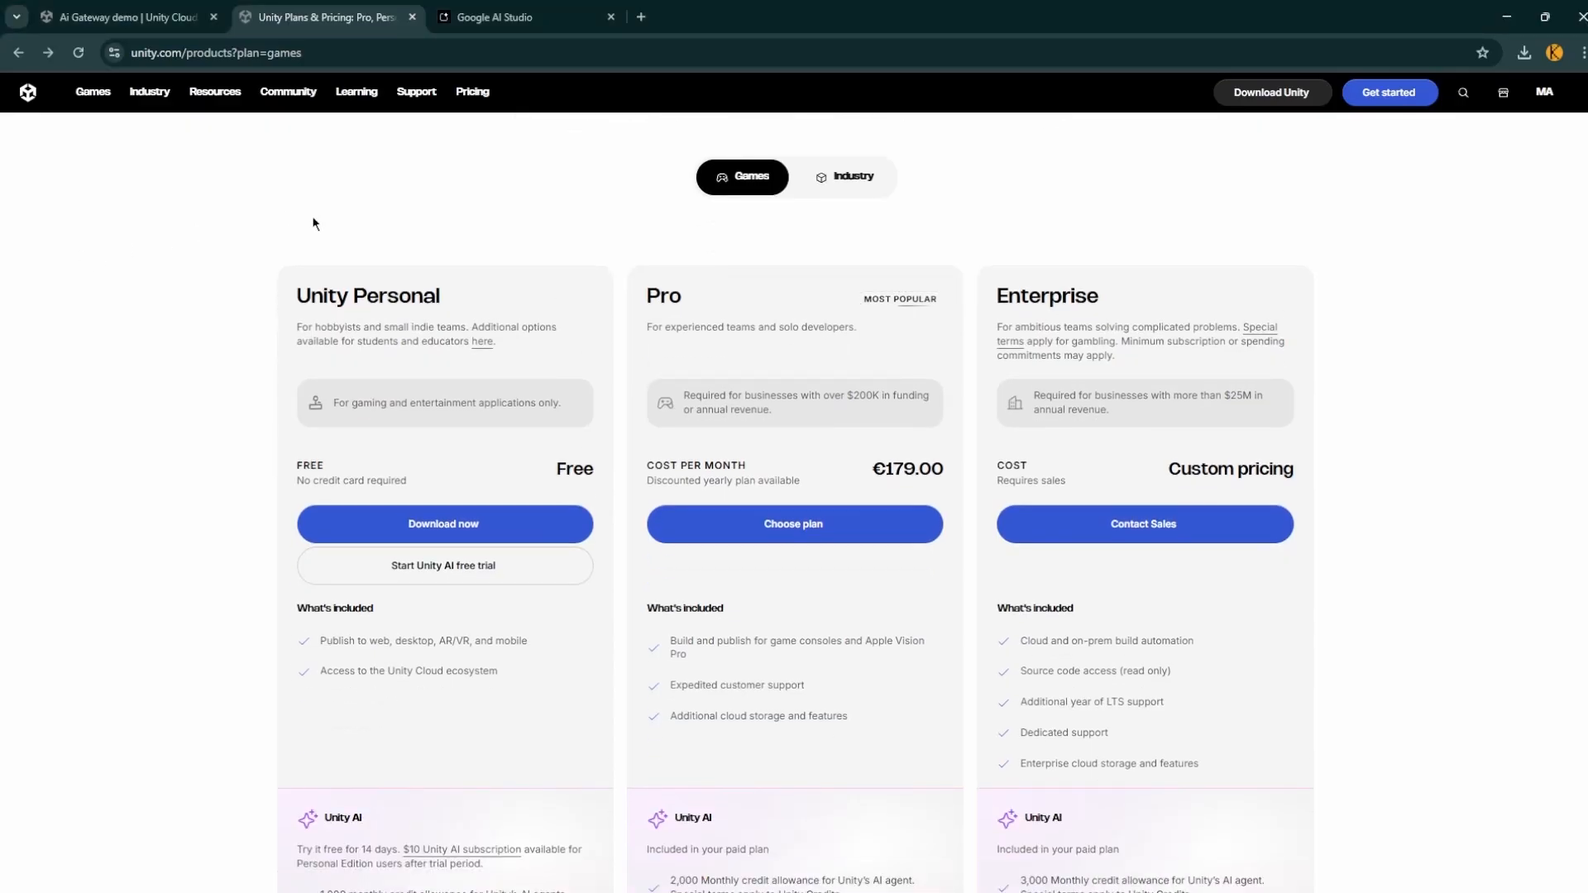
scroll(313, 222, "down", 3)
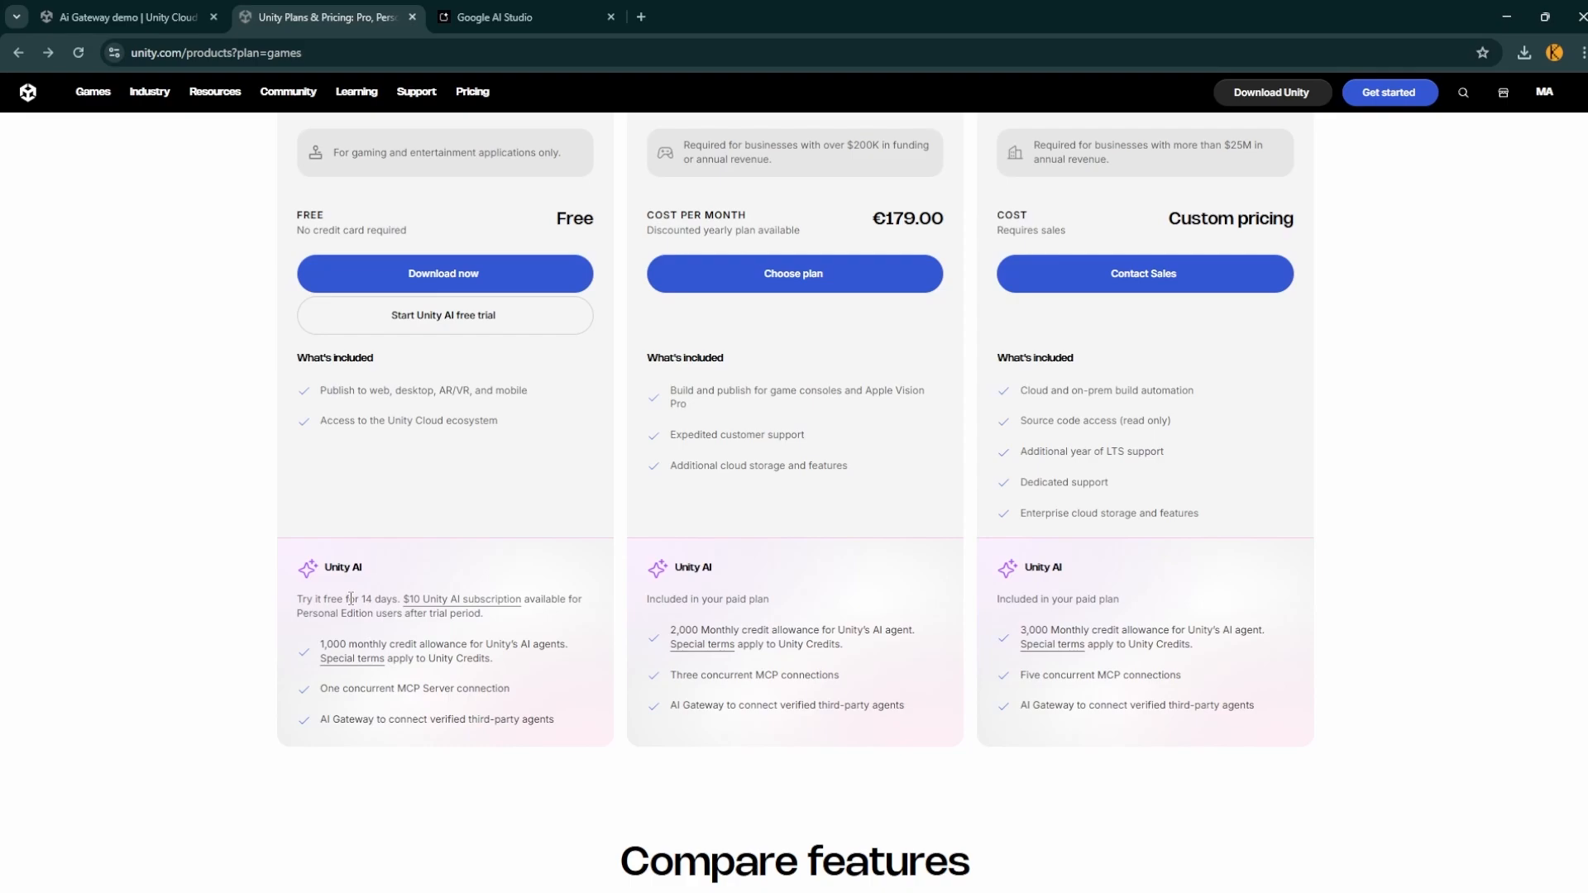
scroll(356, 588, "up", 1)
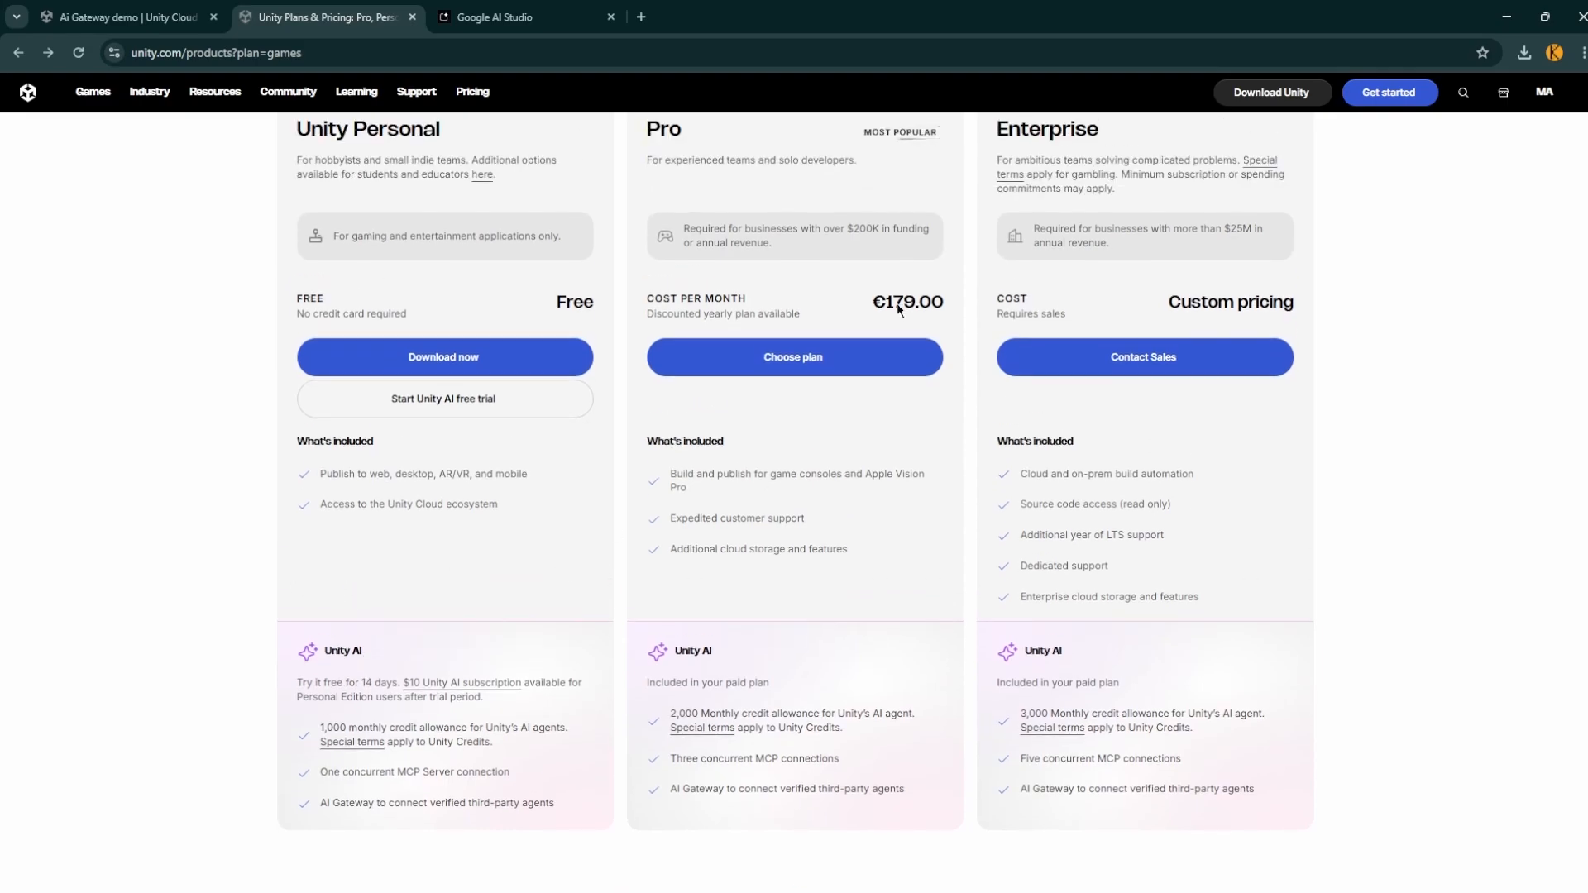
scroll(688, 657, "down", 1)
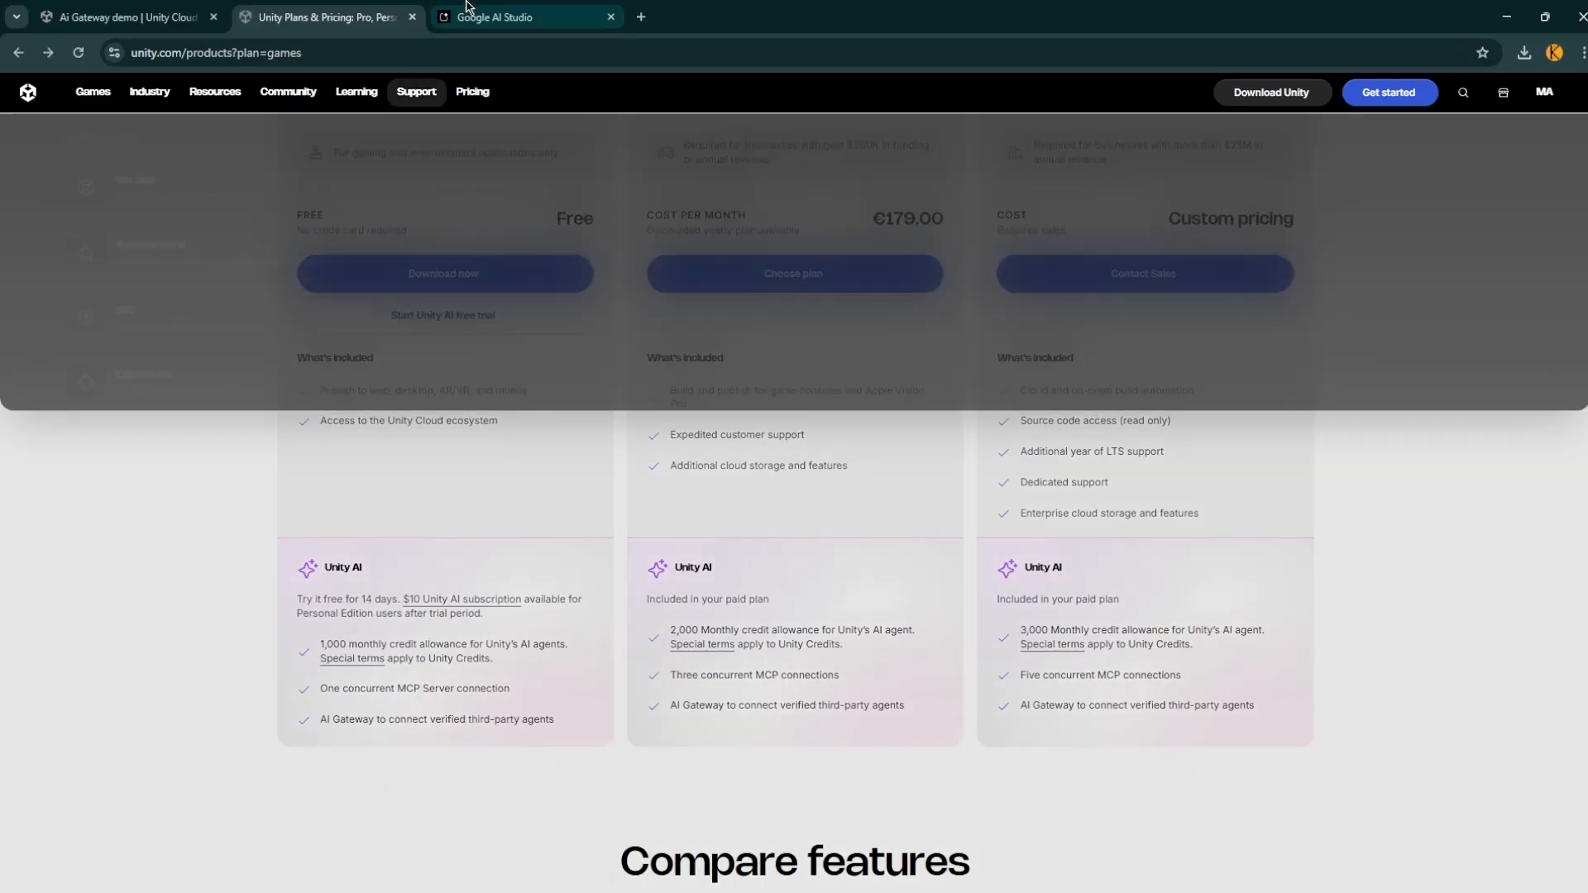
Copy the Default Gemini API Key from the API keys page of Google AI Studio.
left_click(499, 18)
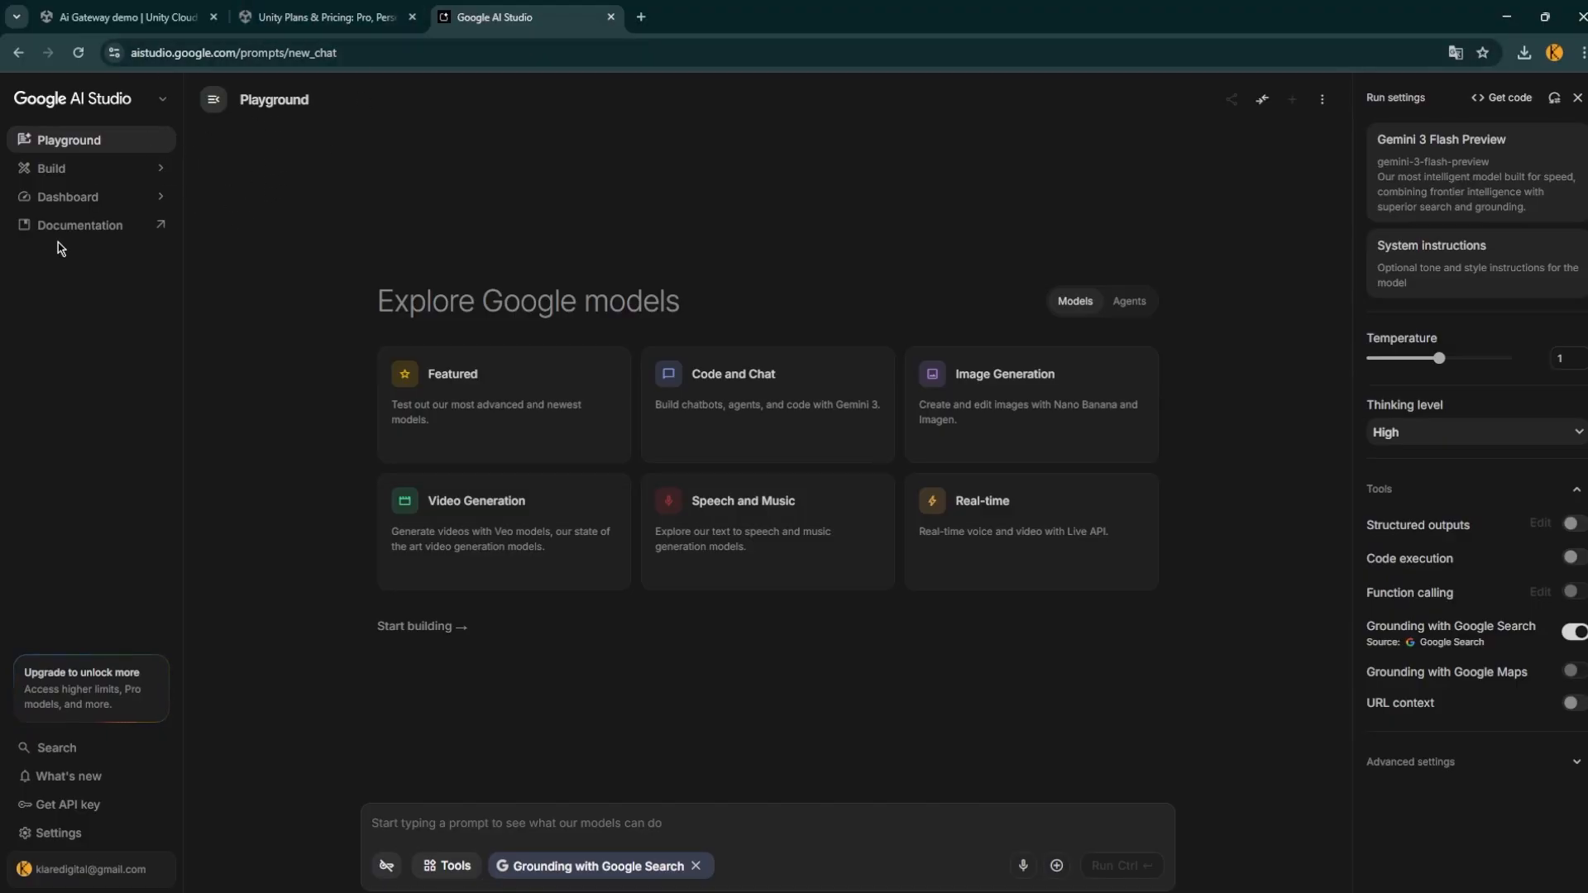
left_click(71, 814)
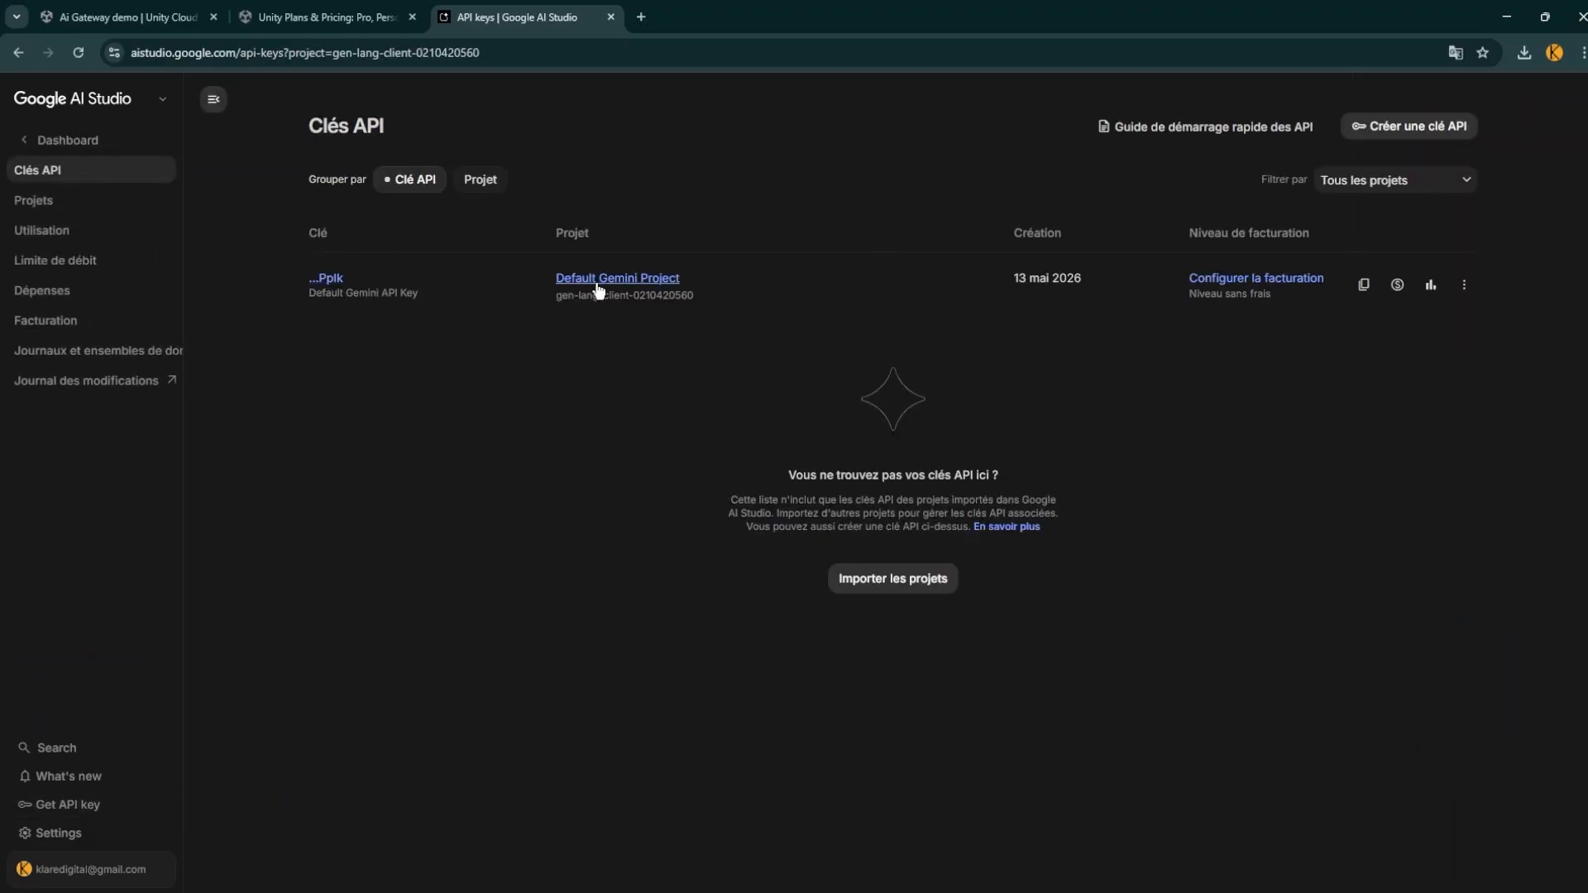
left_click(335, 281)
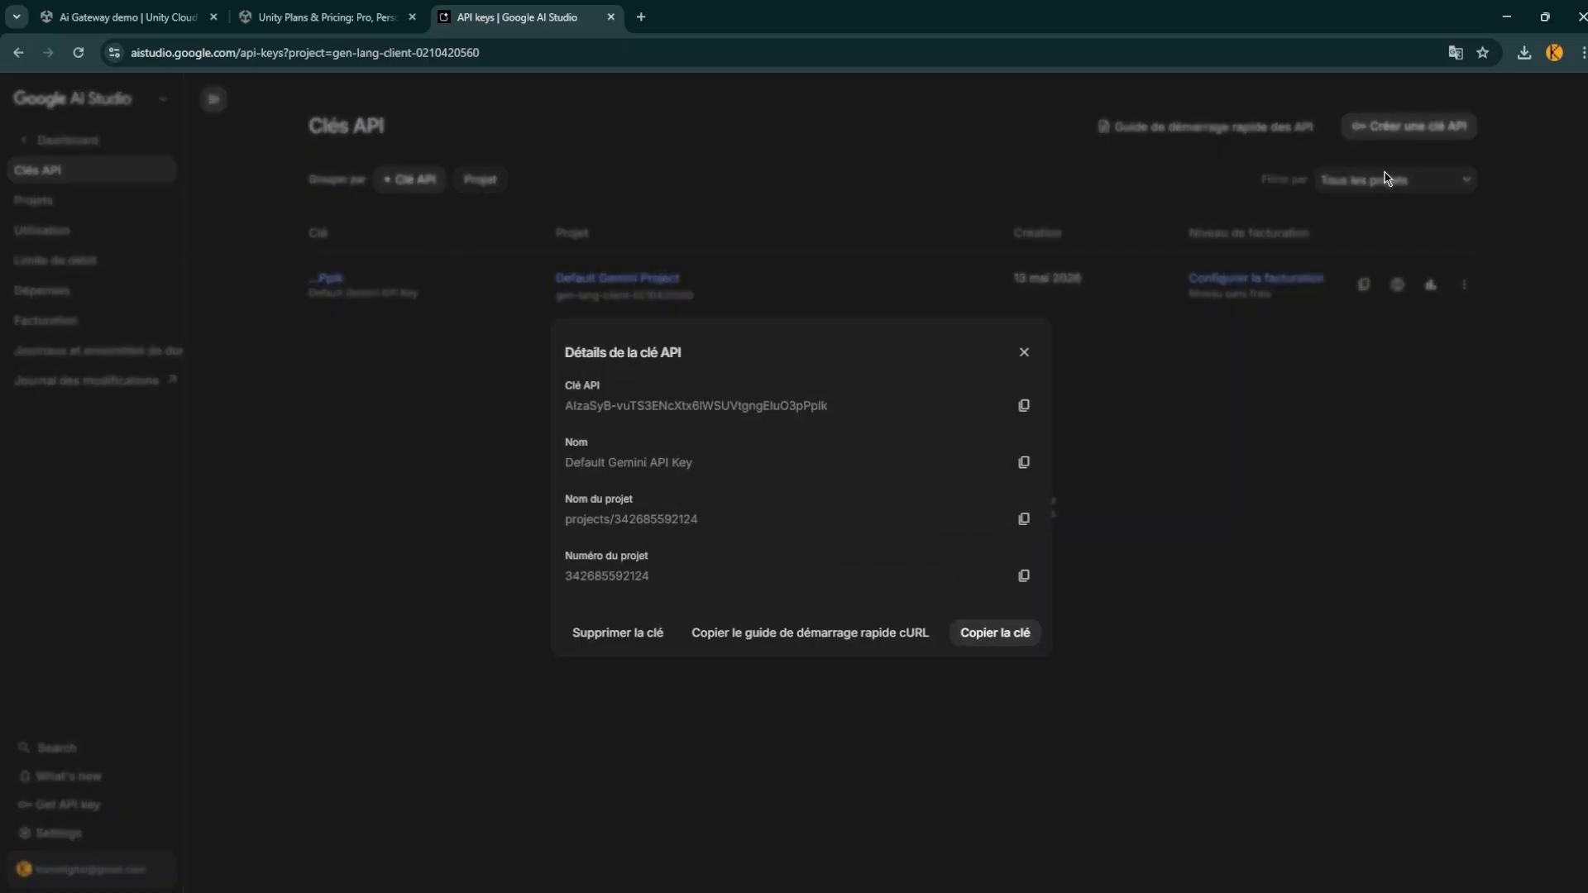
left_click(1023, 354)
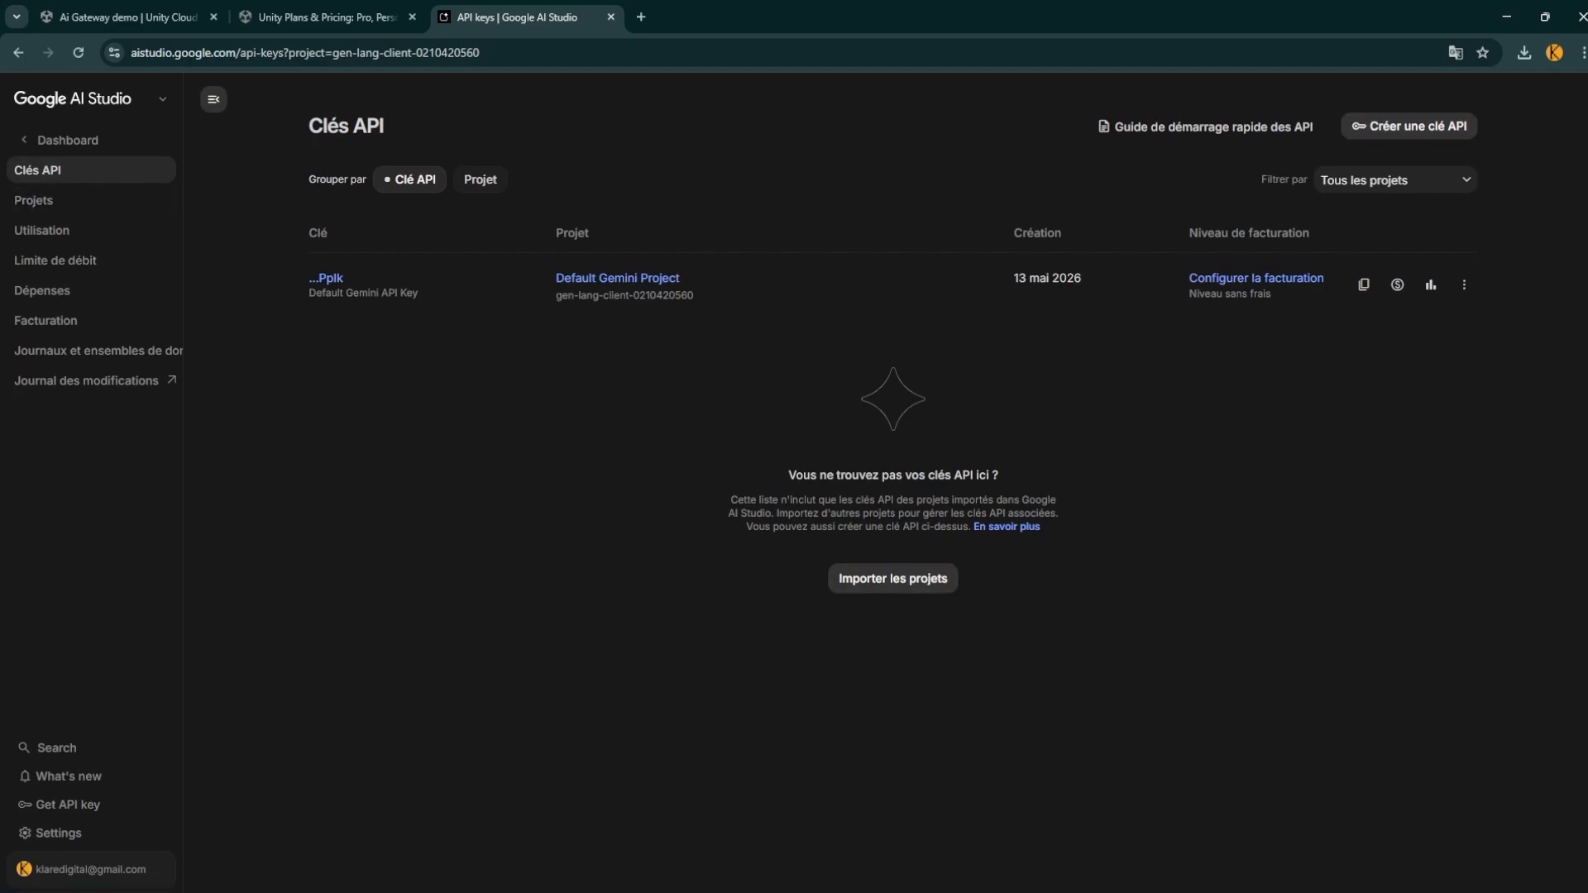
left_click(329, 281)
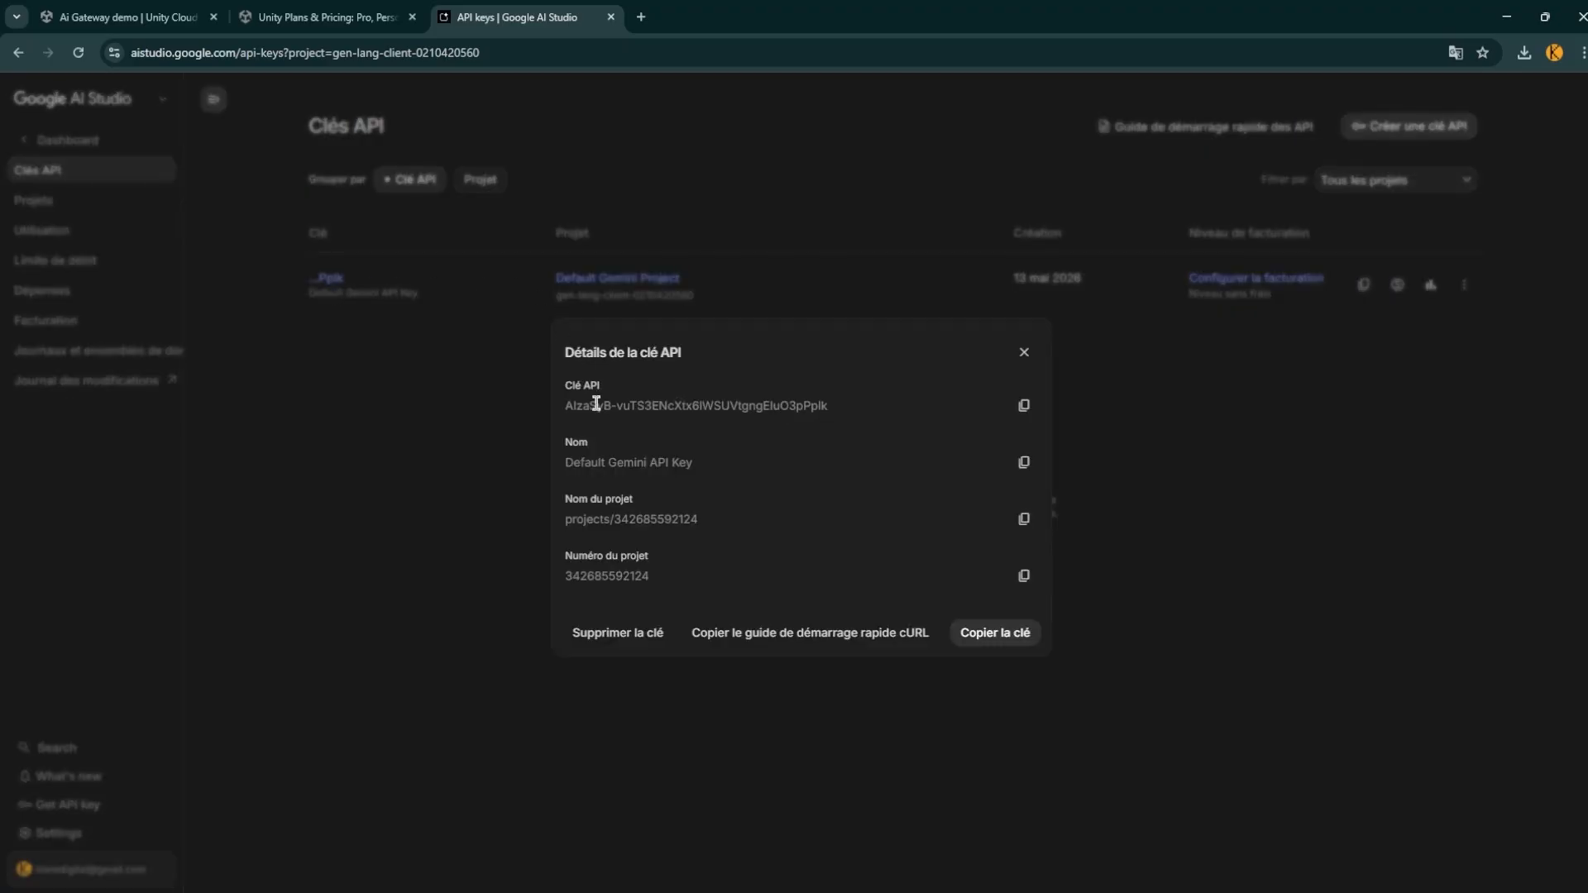
left_click(1024, 405)
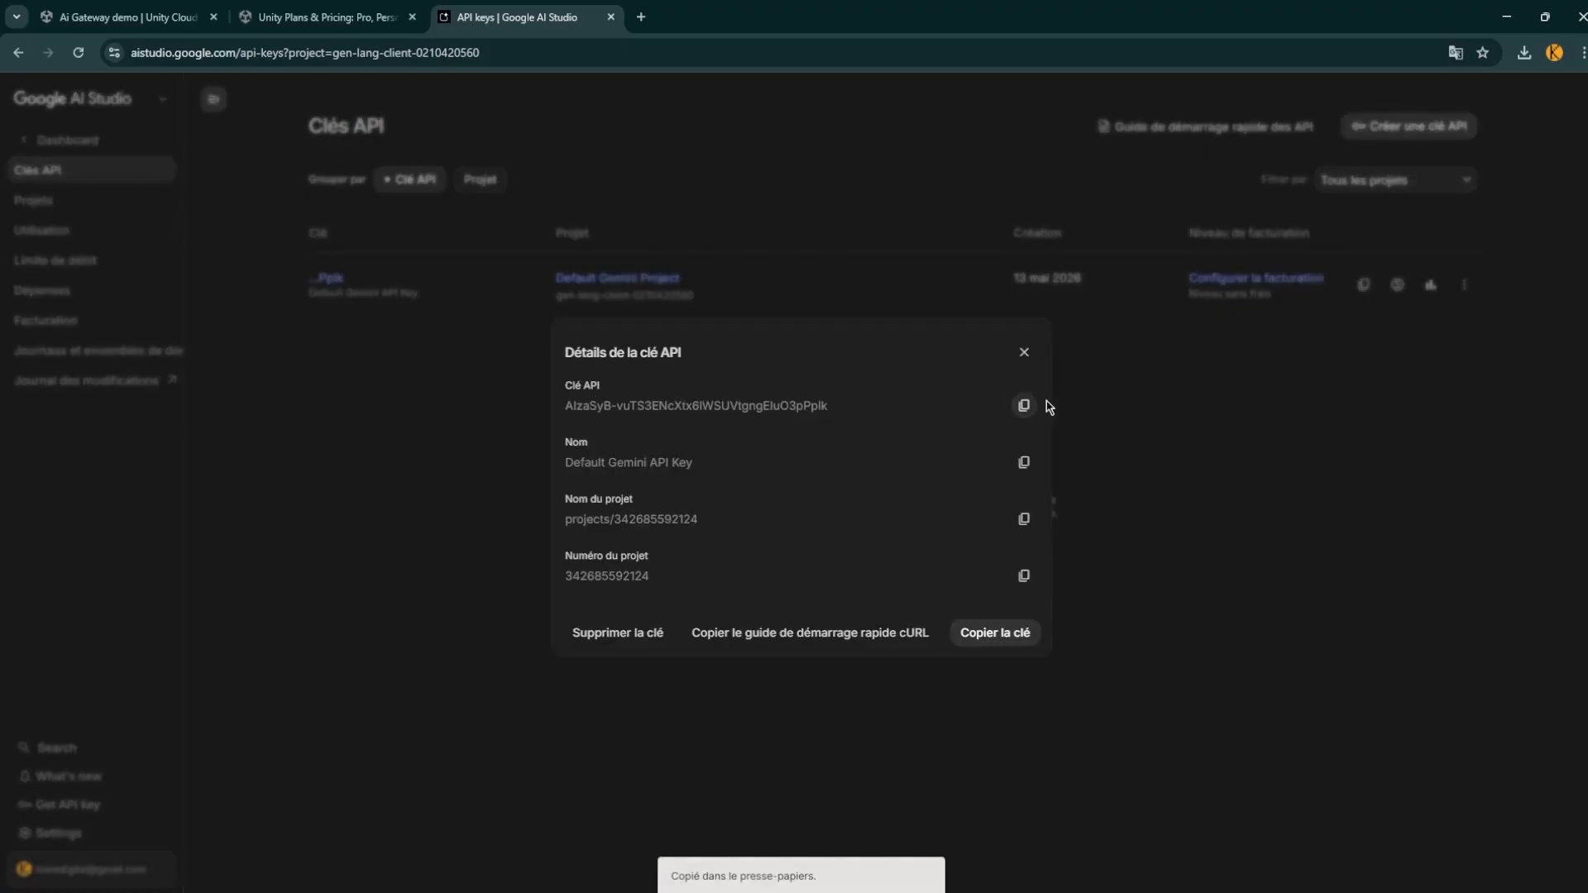
left_click(1023, 353)
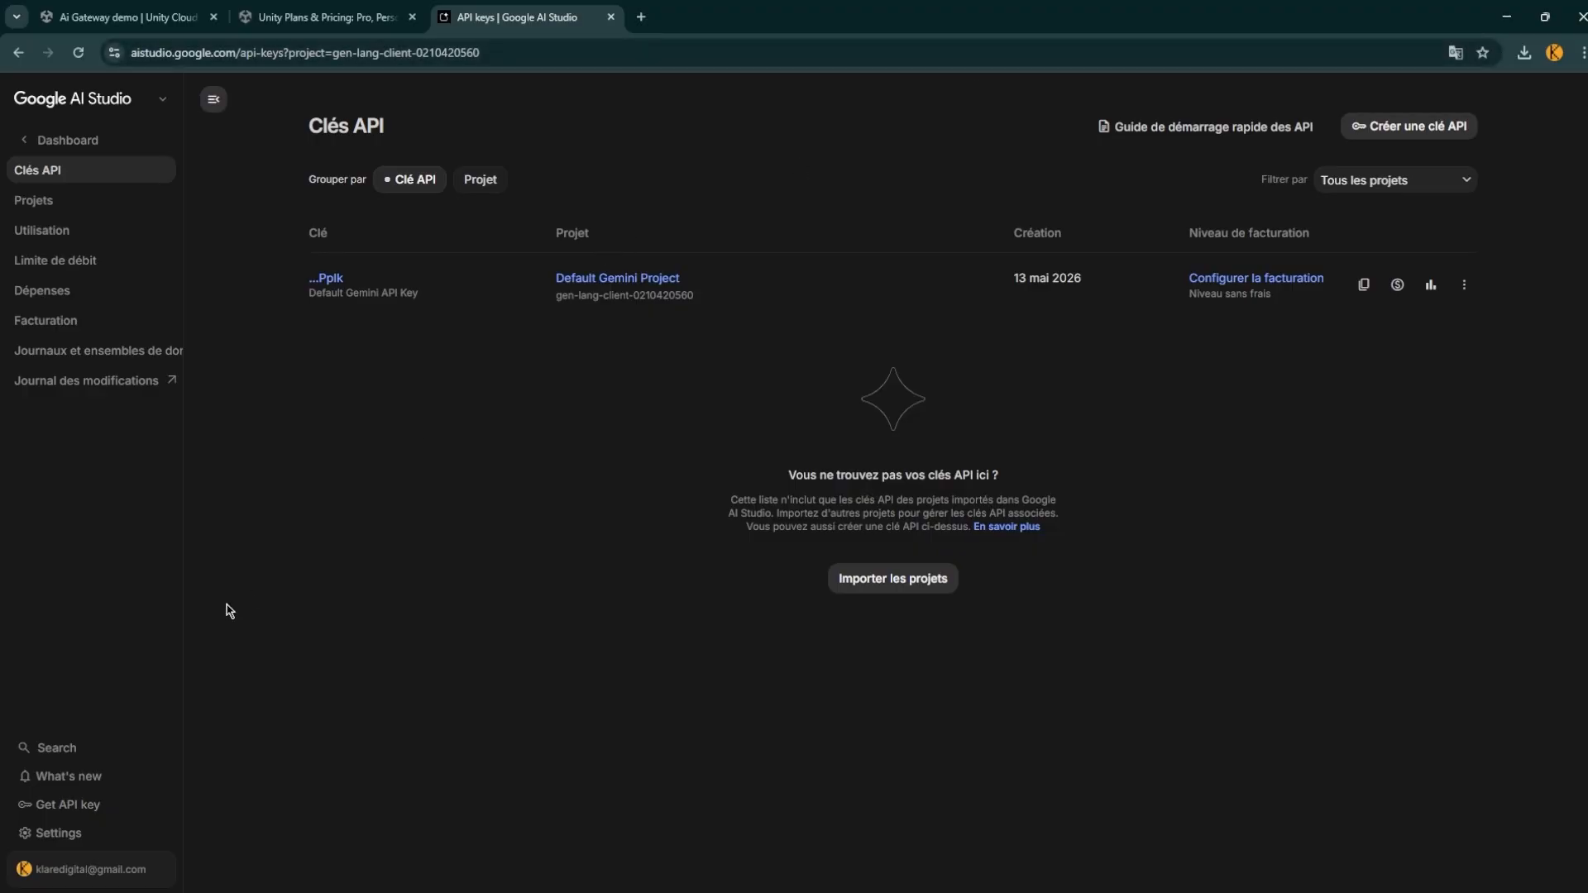
Switch back to Unity and start adding an Assistant agent with the Gateway agent type set to Gemini.
key("alt+Tab")
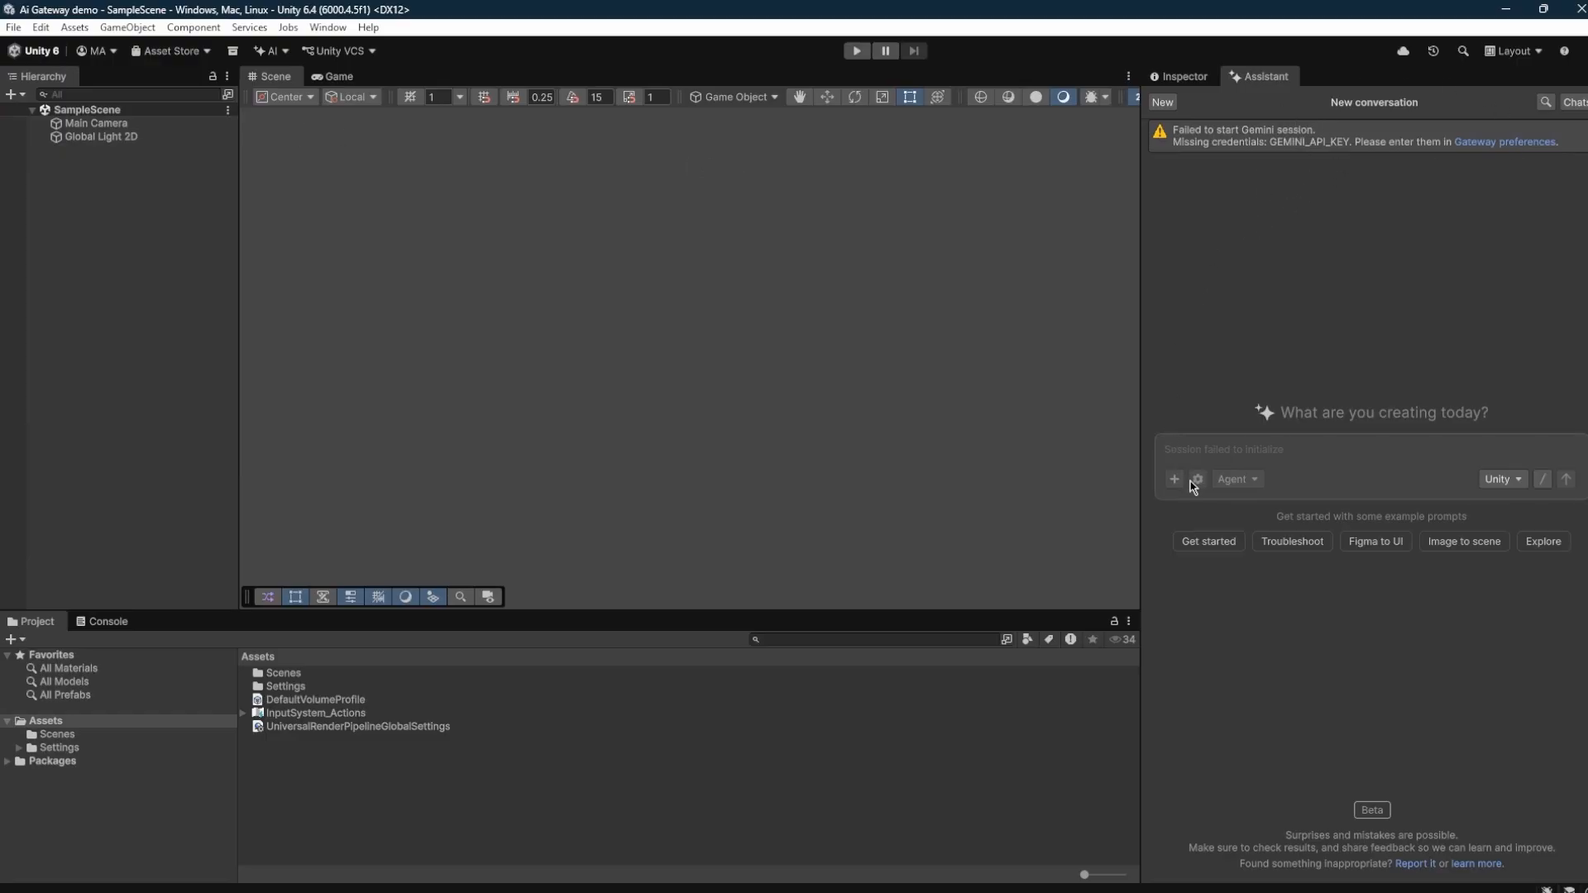
left_click(1502, 482)
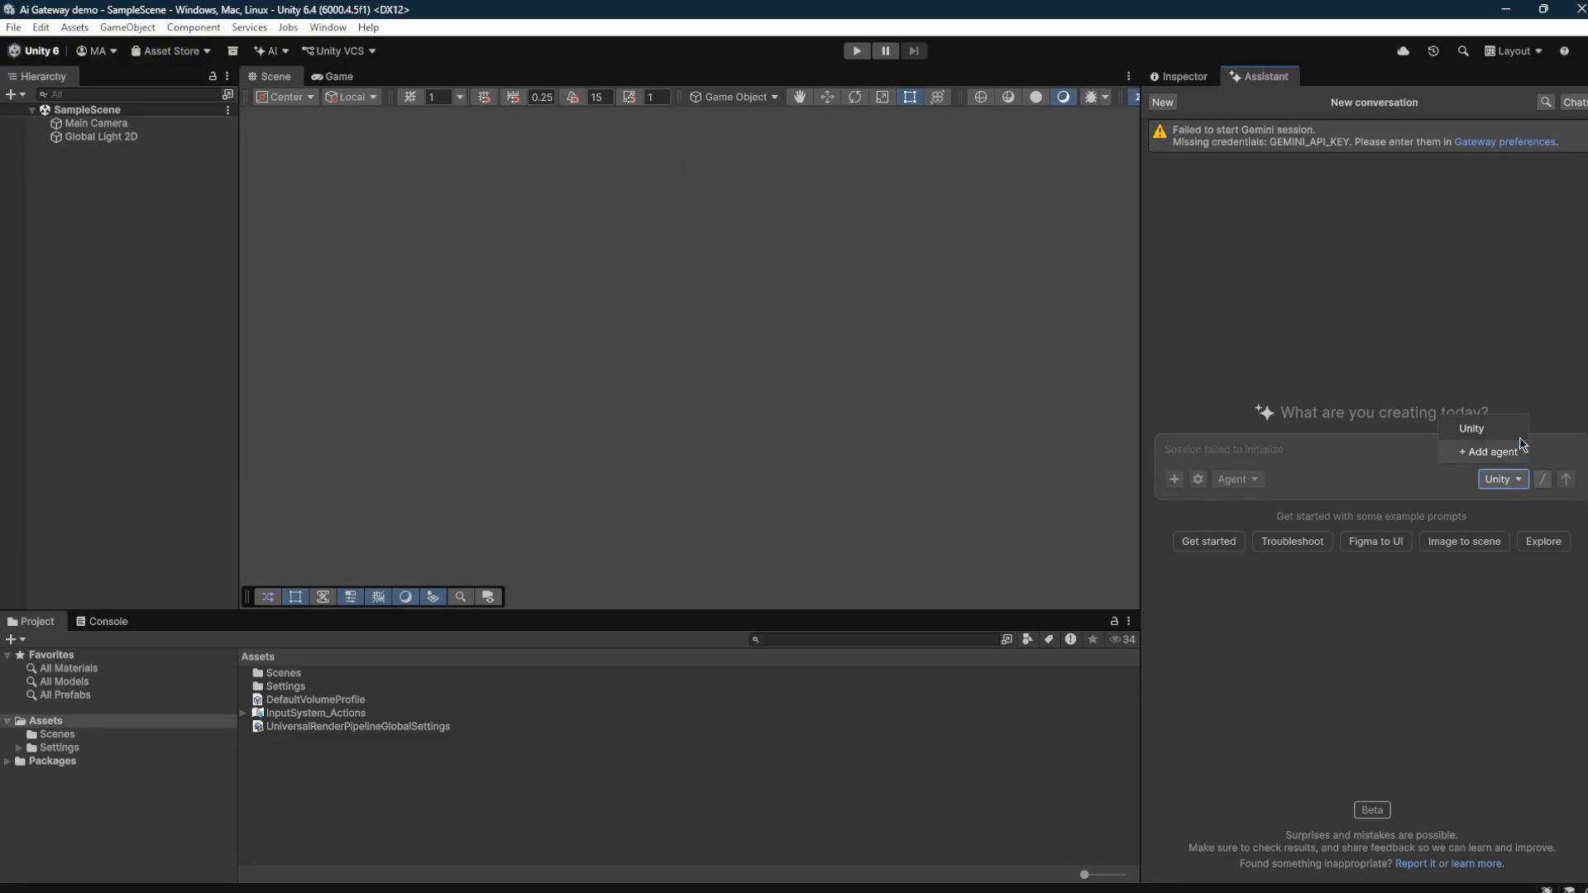
left_click(1476, 453)
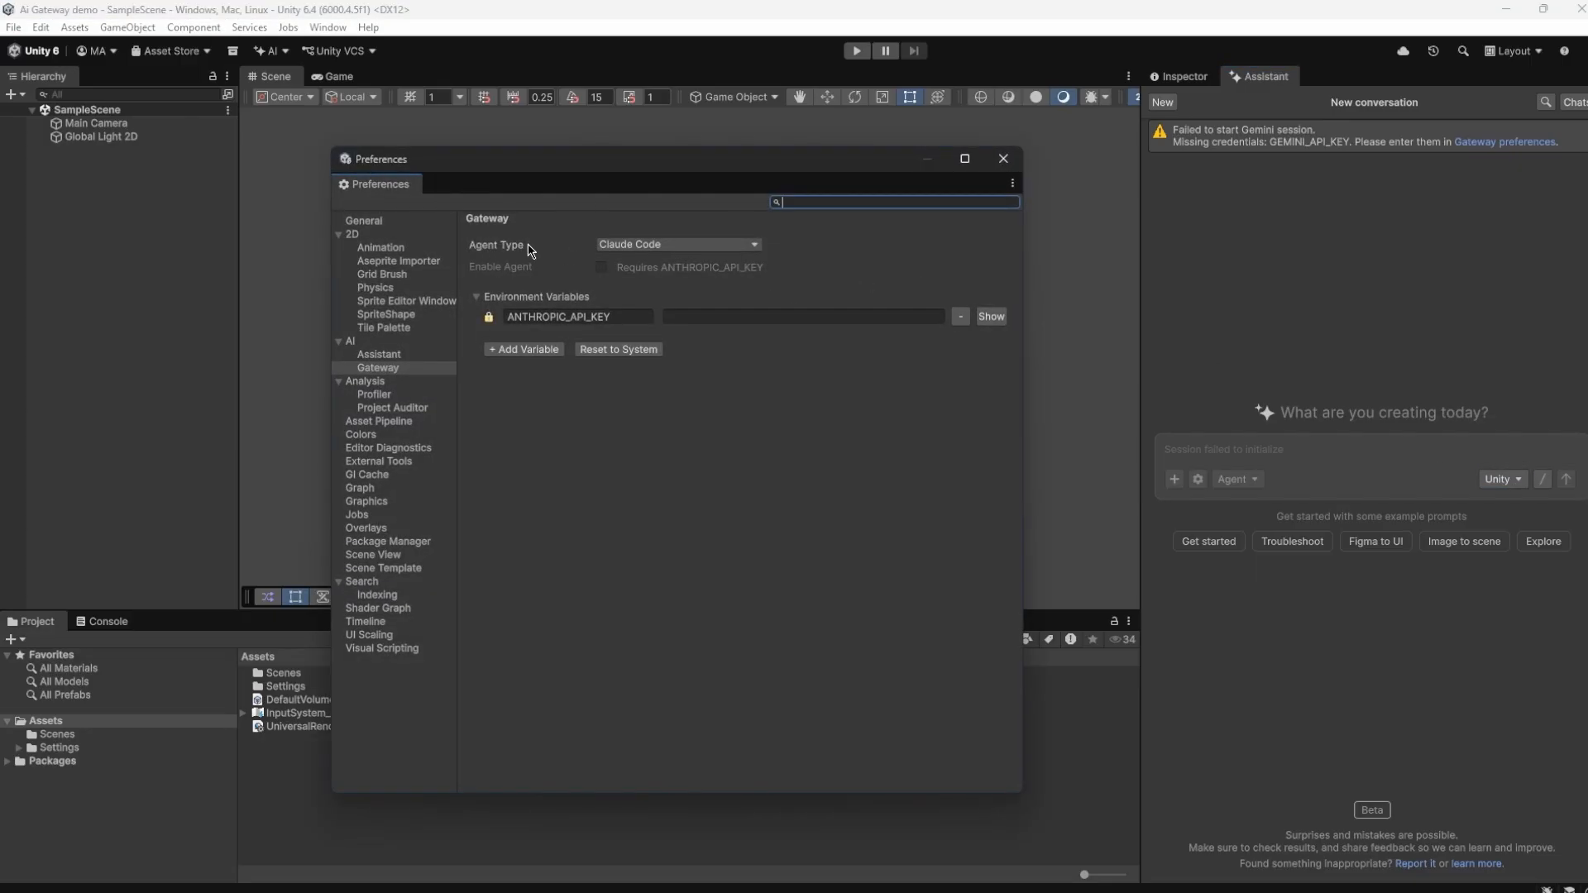
left_click(671, 245)
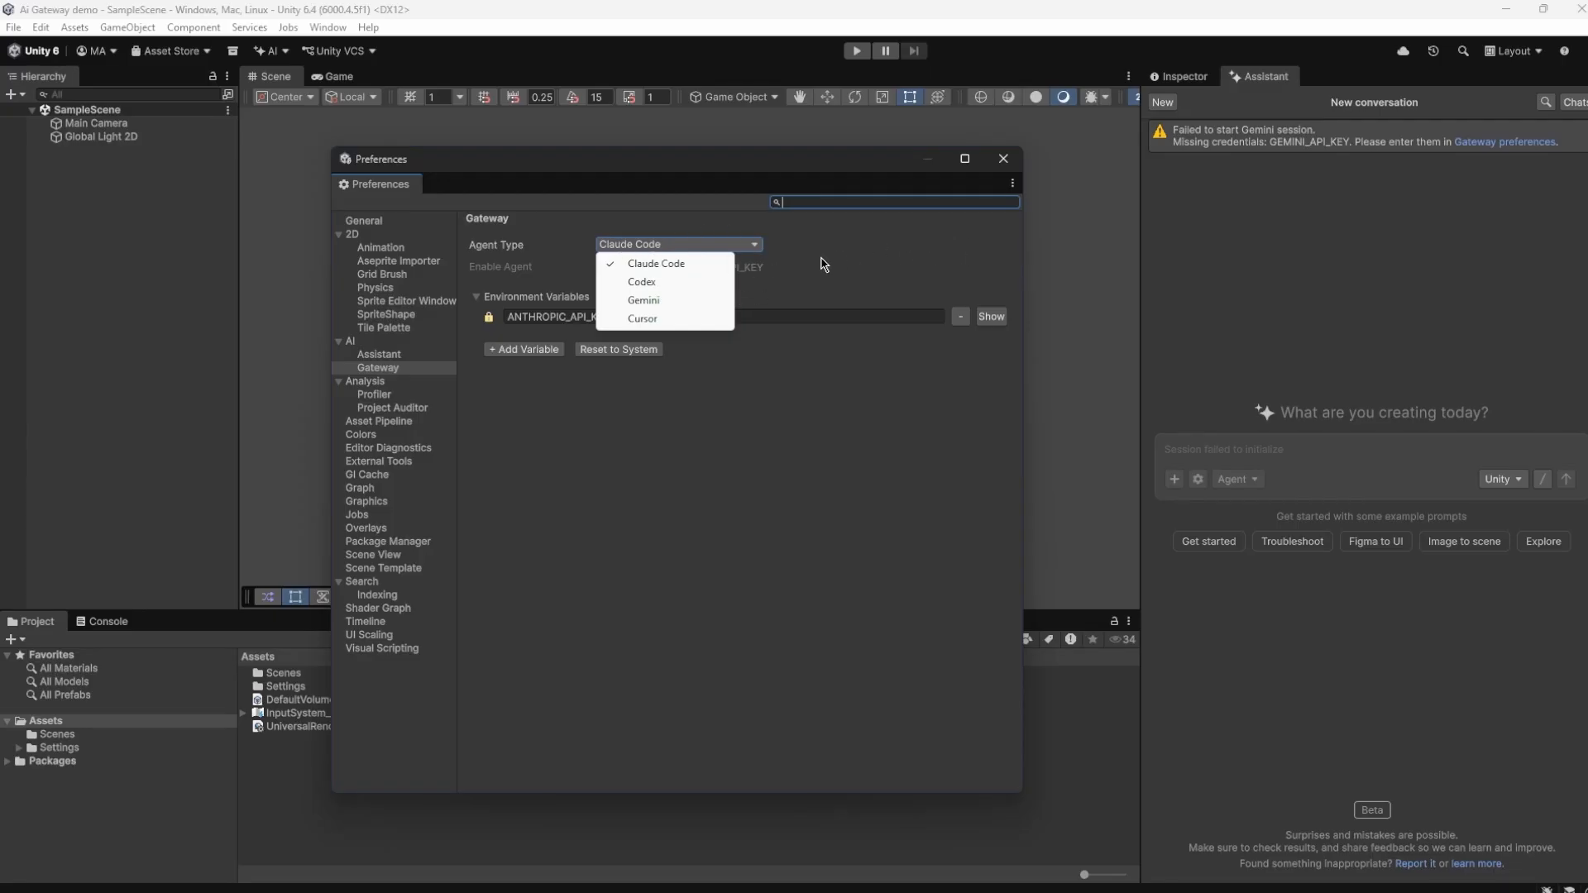
left_click(647, 300)
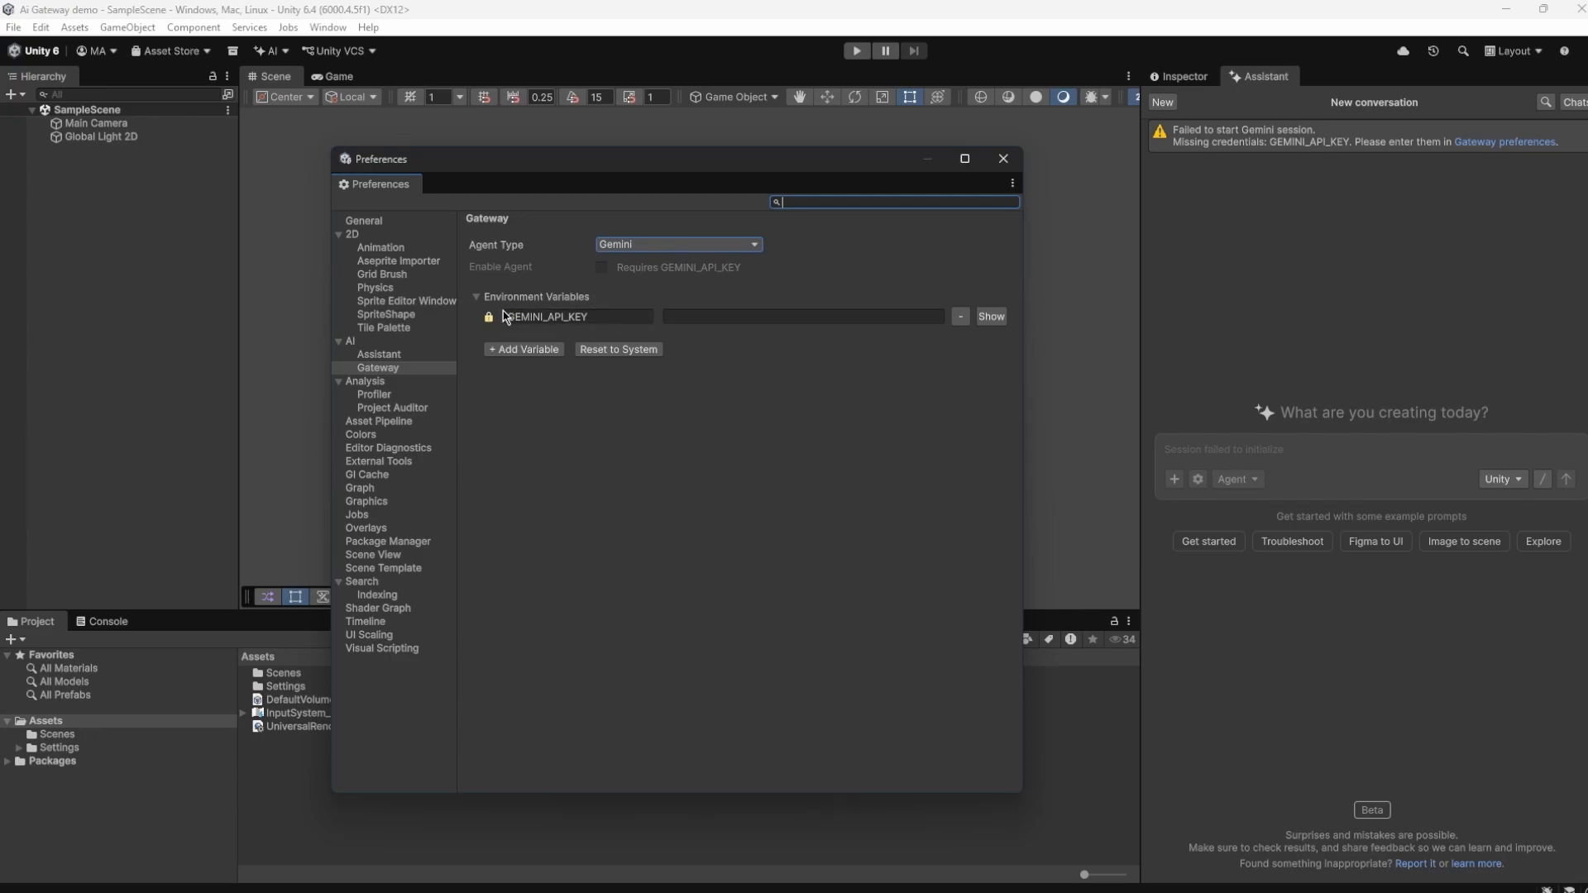
Paste the copied API key as the value of the GEMINI_API_KEY environment variable.
left_click(523, 349)
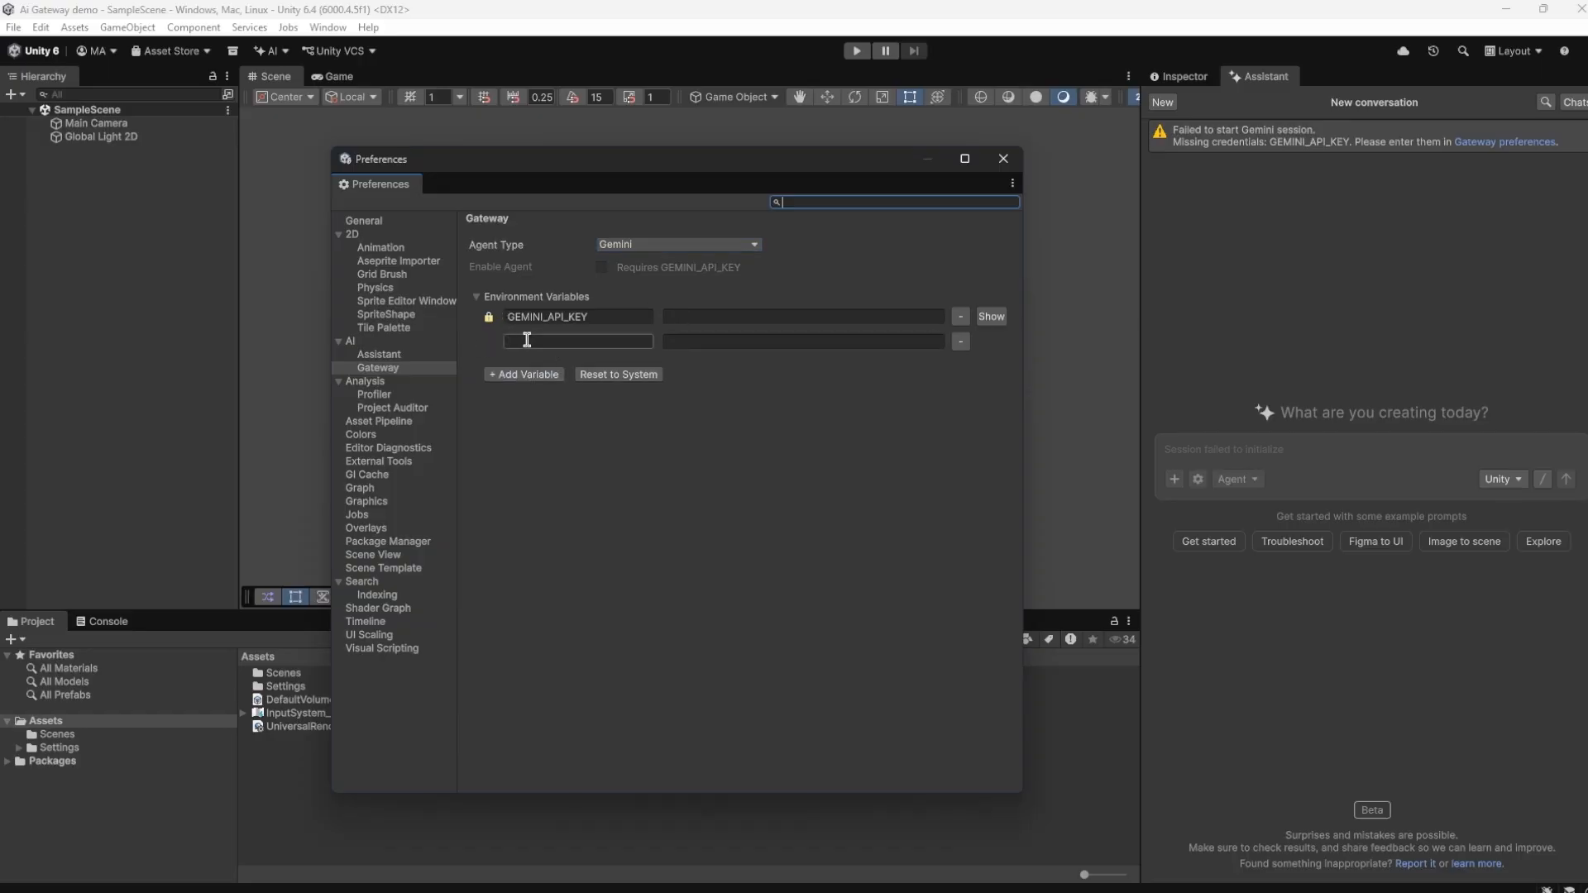
left_click(960, 341)
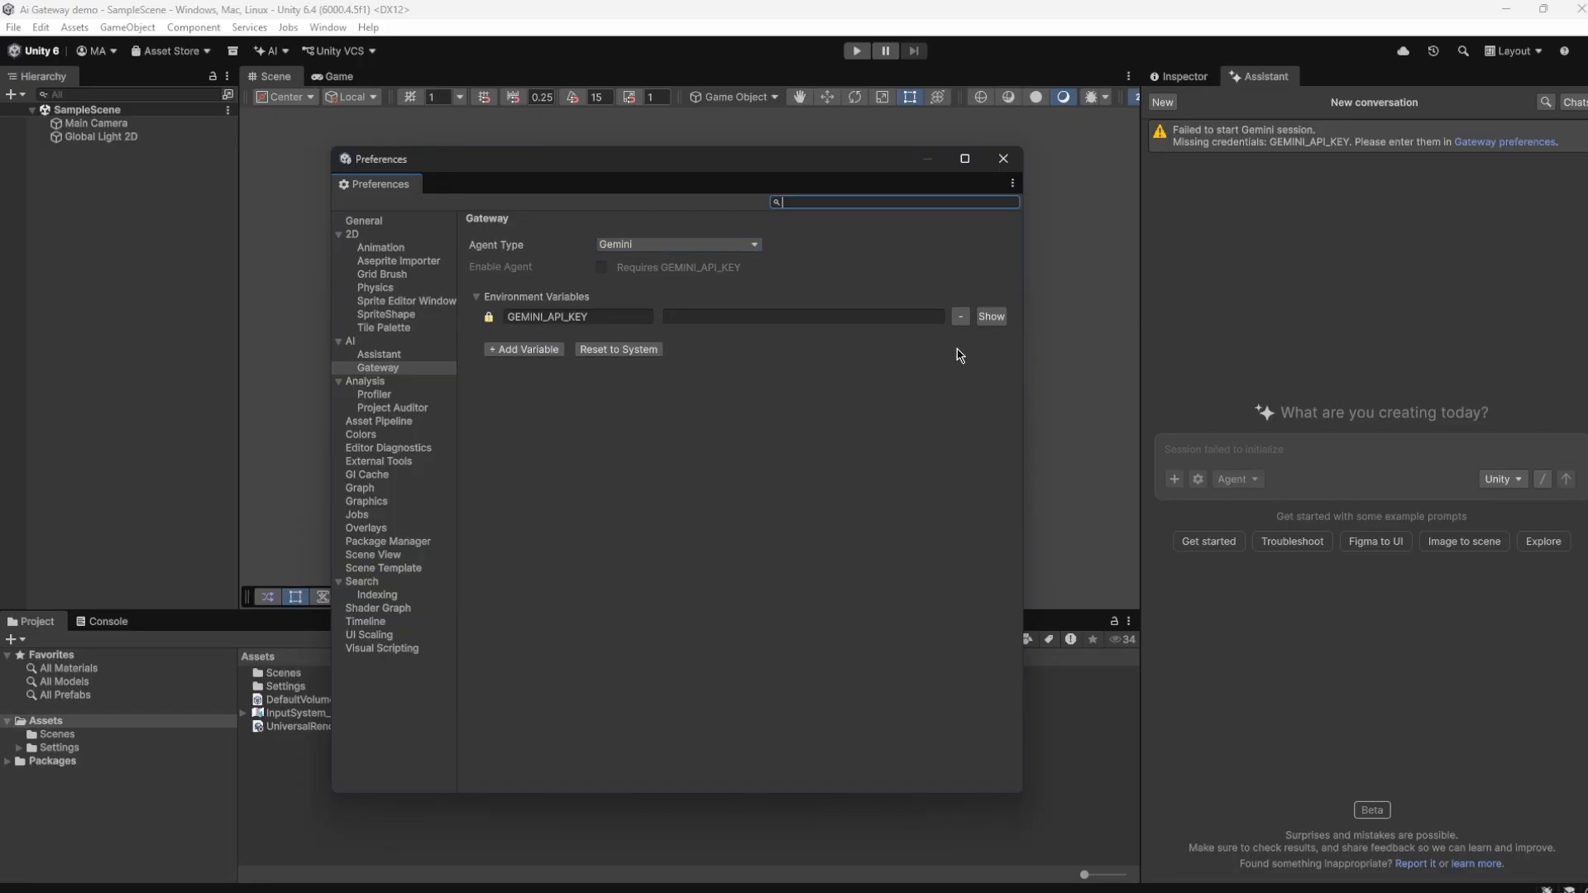
left_click(678, 316)
key("ctrl+v")
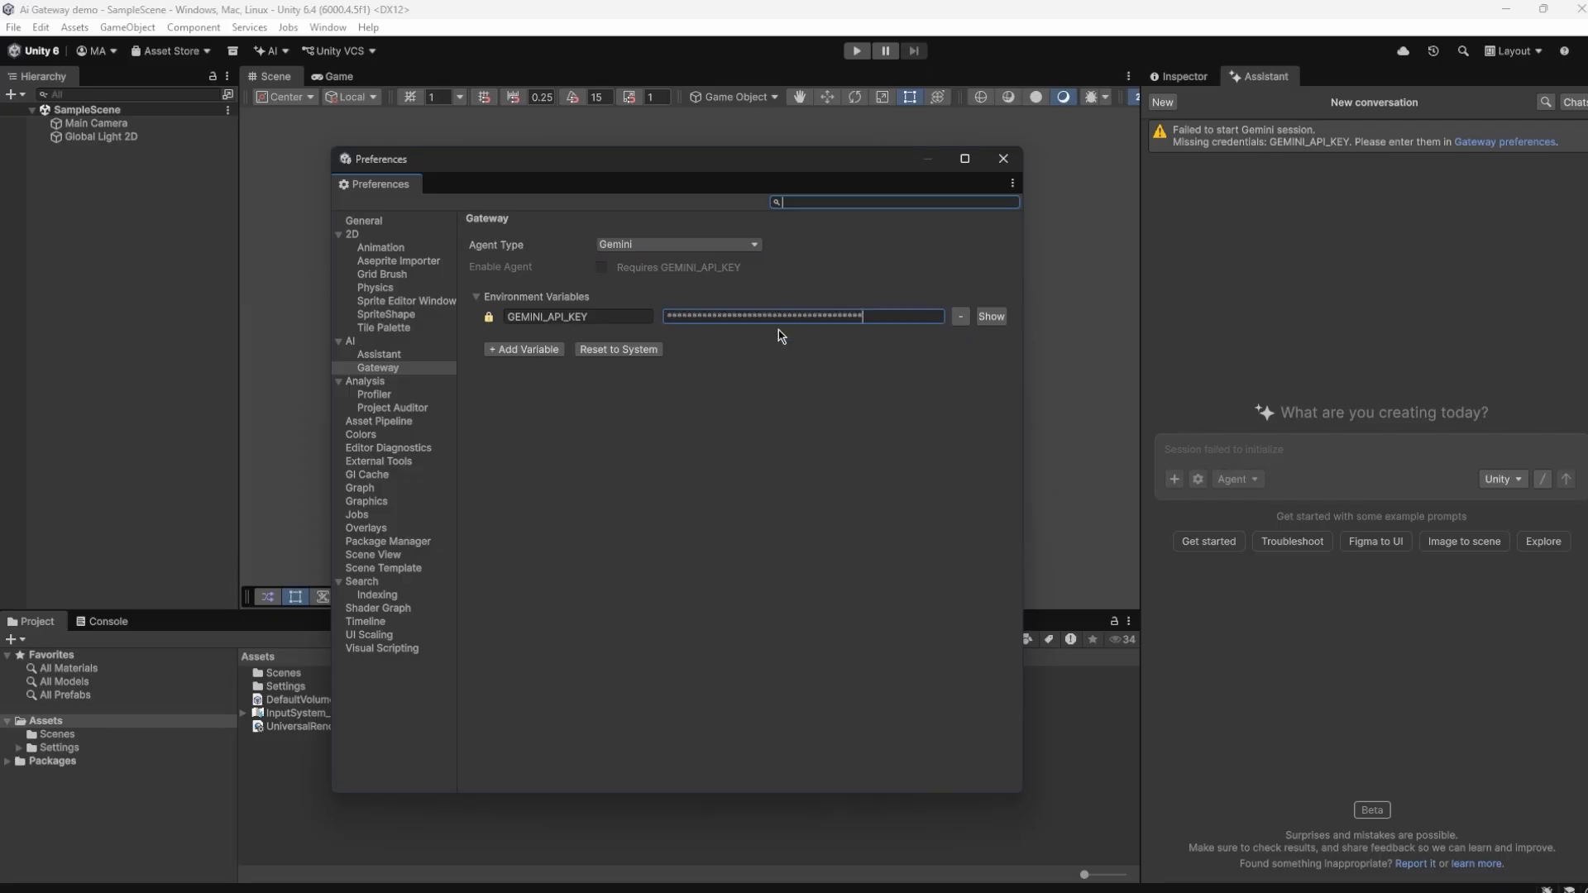
left_click(707, 381)
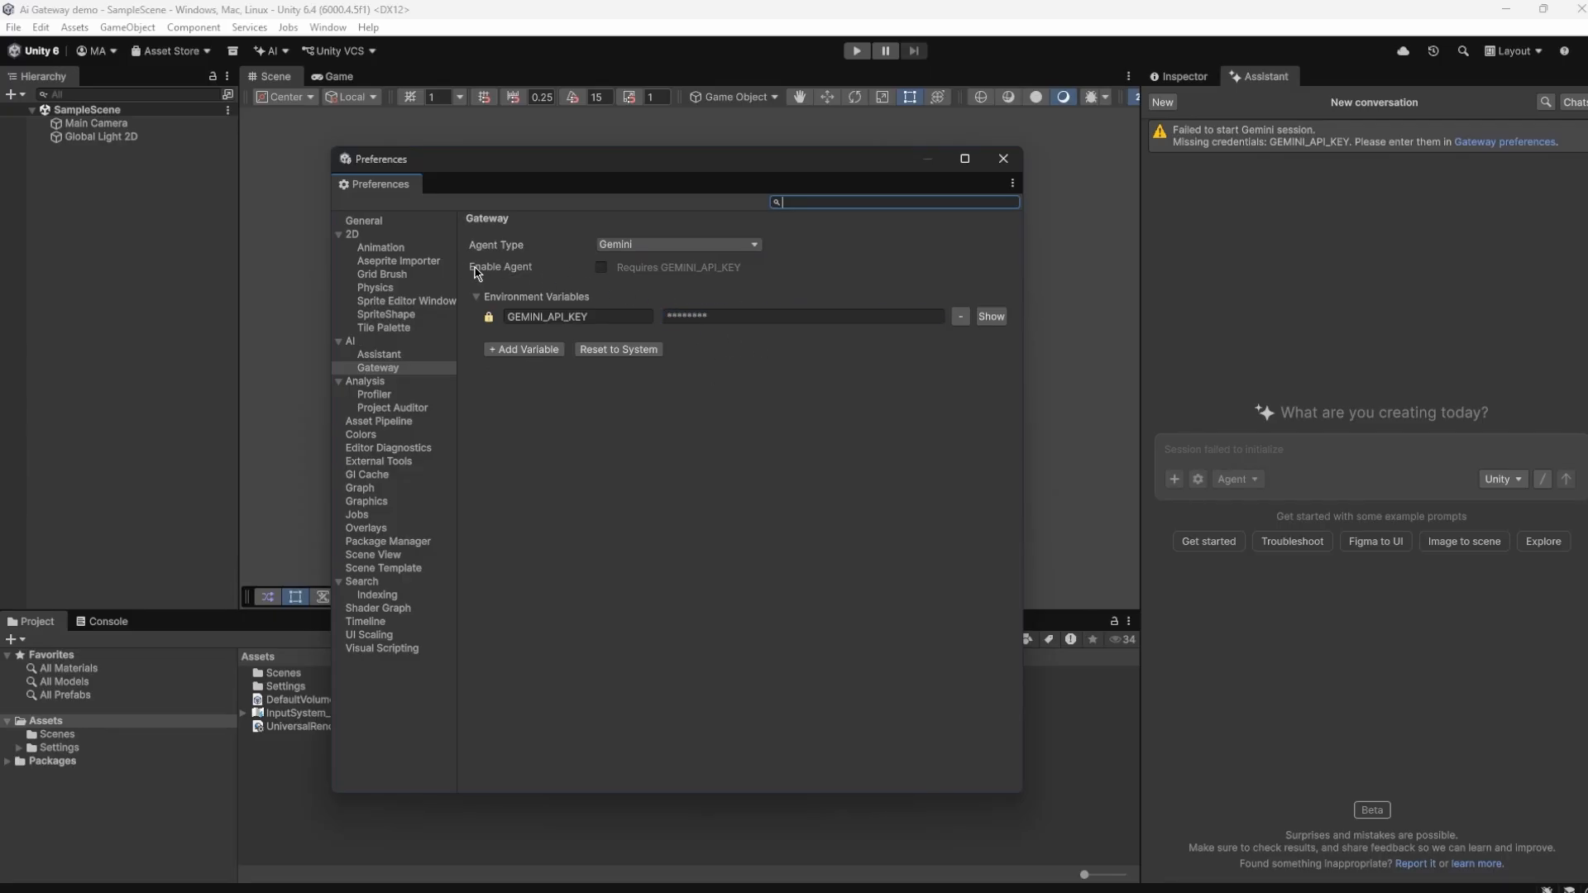
Enable the Gemini agent and close the preferences.
left_click(602, 268)
left_click(601, 267)
left_click(1004, 159)
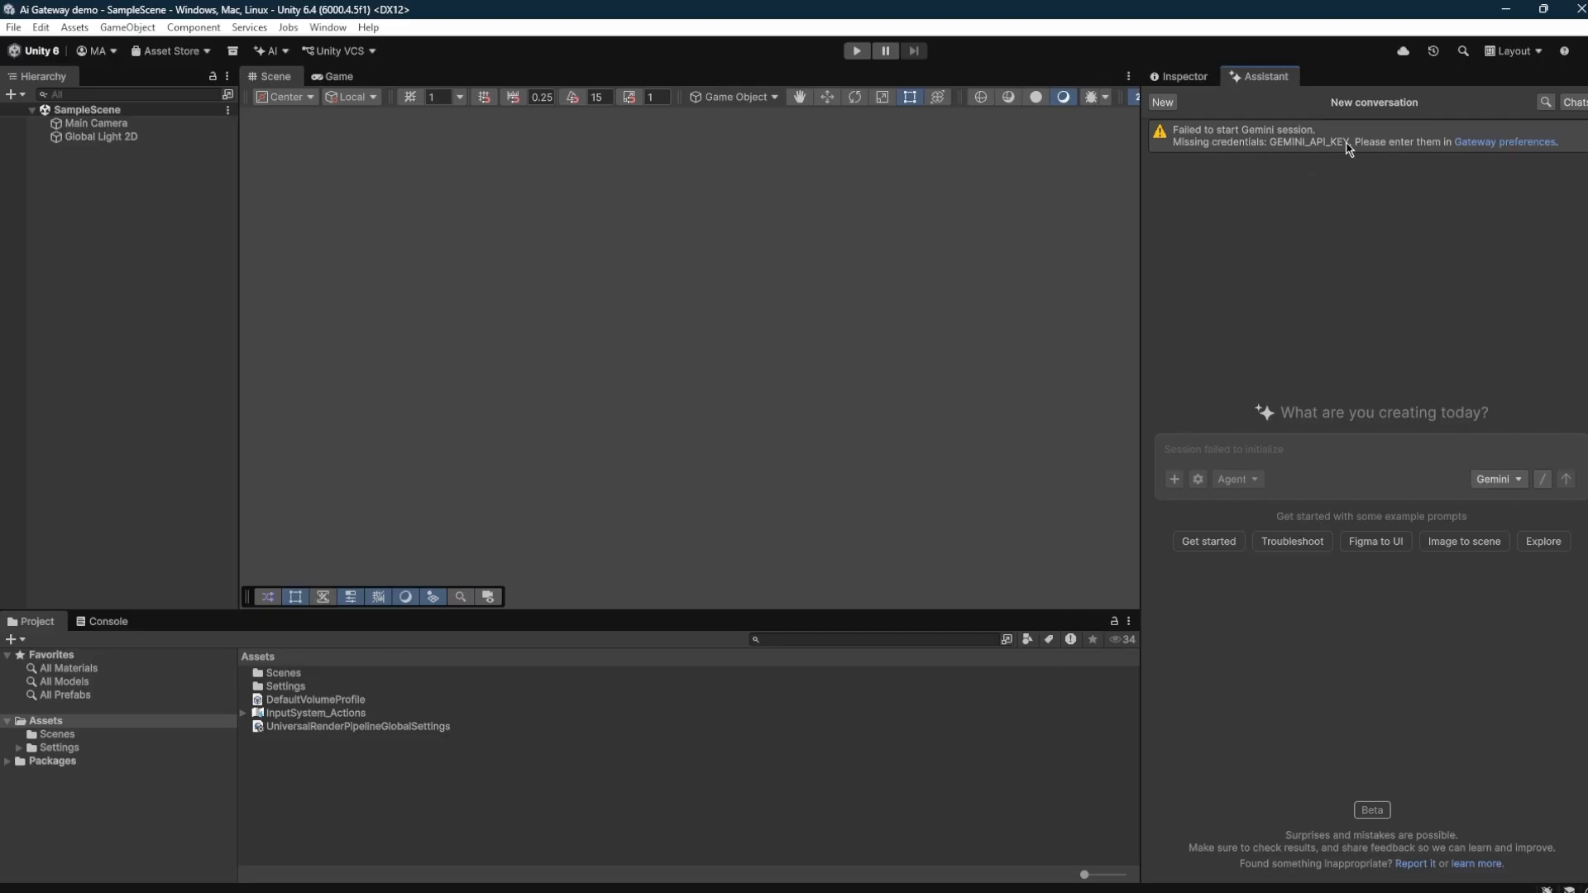
Start a new Assistant conversation with Gemini as the agent.
left_click(1509, 481)
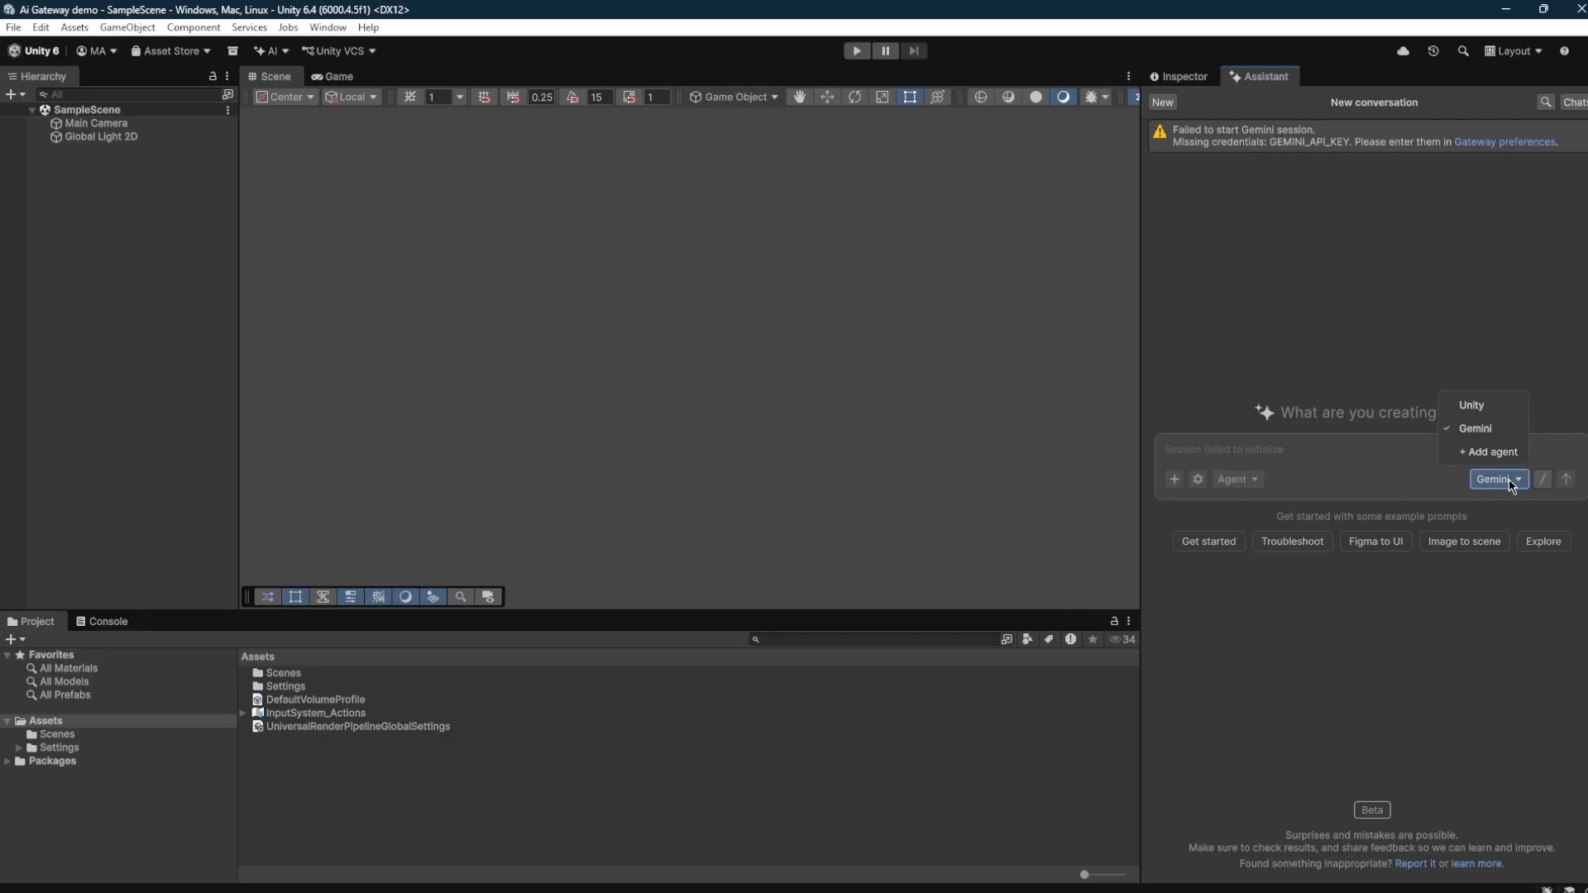
left_click(1511, 481)
left_click(1164, 104)
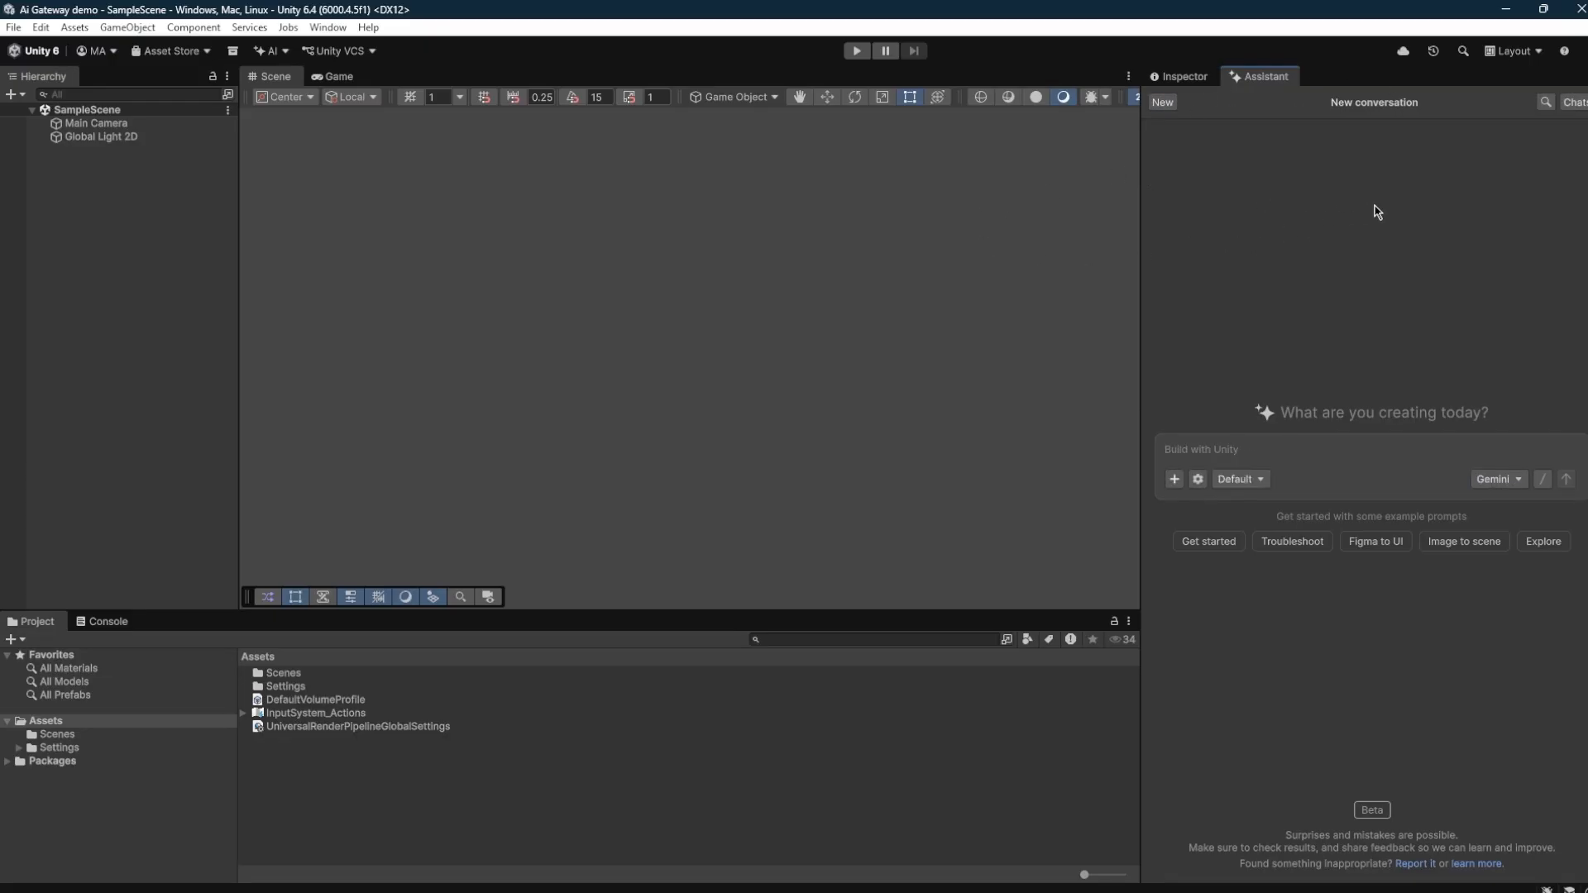
Send the Assistant the prompt "Hello, what can you help me with in this unity project?".
left_click(1316, 449)
type("Hello, what can you ghe")
type("help me with in this unity porje")
key("BackSpace")
key("BackSpace")
key("BackSpace")
key("BackSpace")
type("roject?")
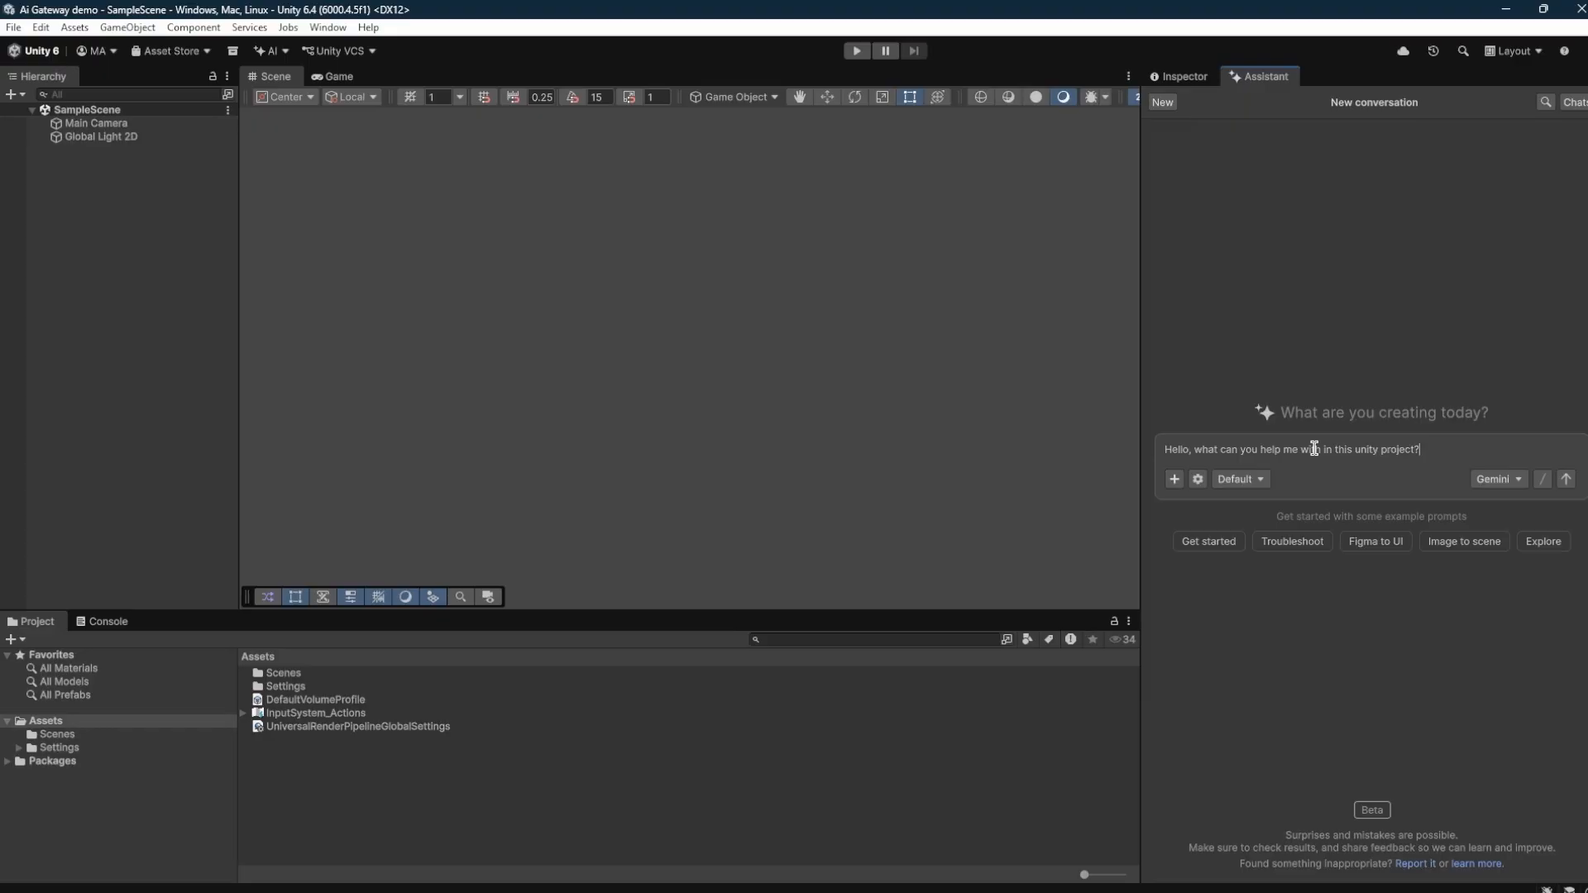
key("Return")
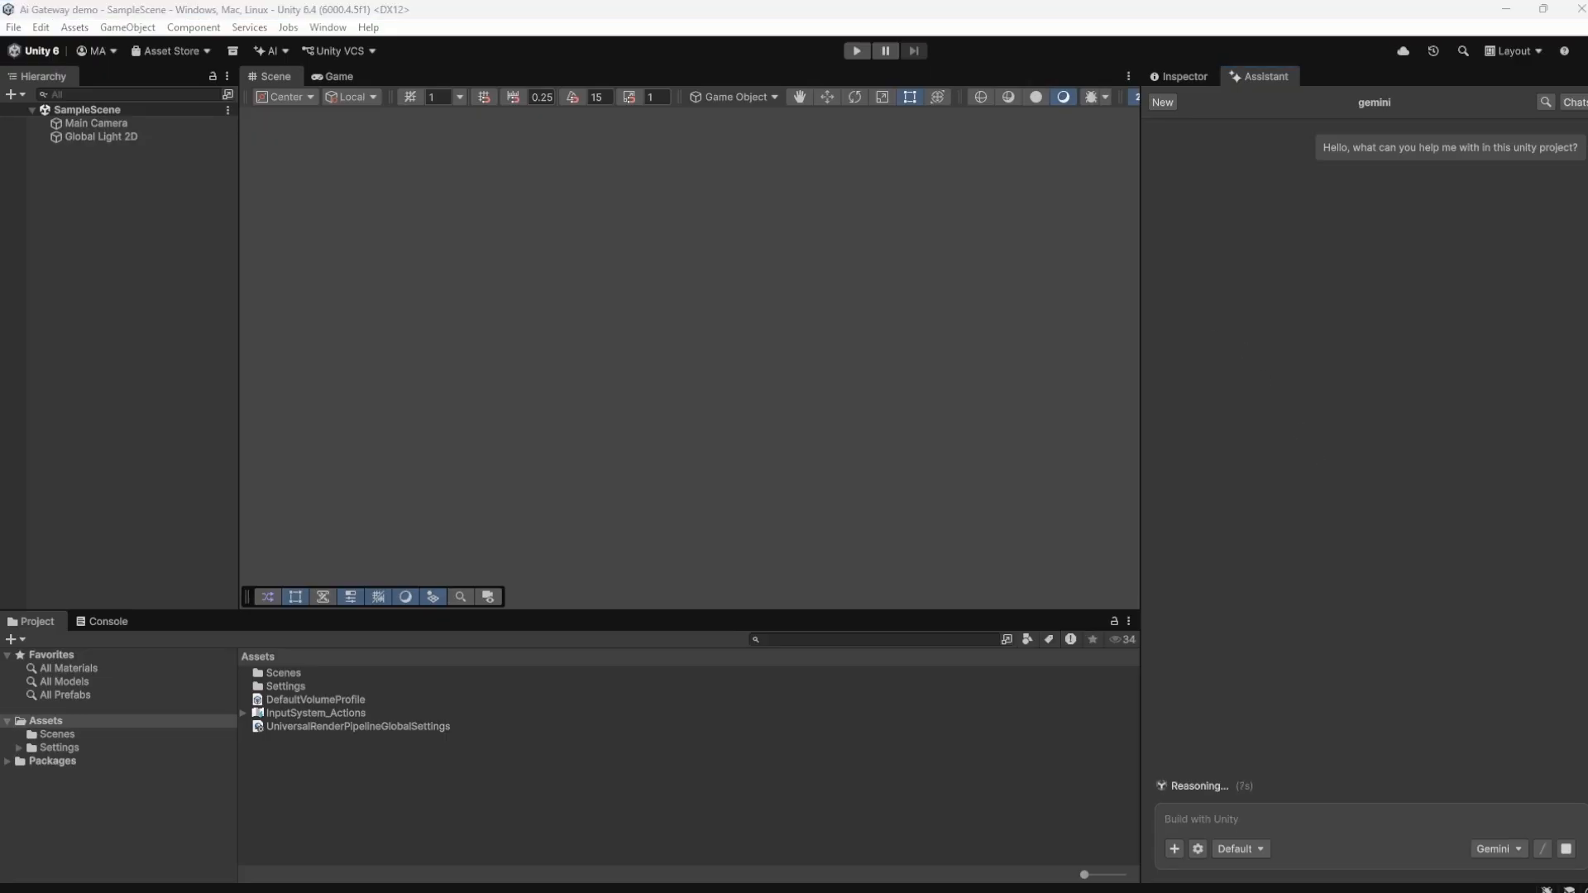
Check the AI credit balance and read through Gemini's reply to the greeting prompt in the Assistant conversation.
left_click(285, 51)
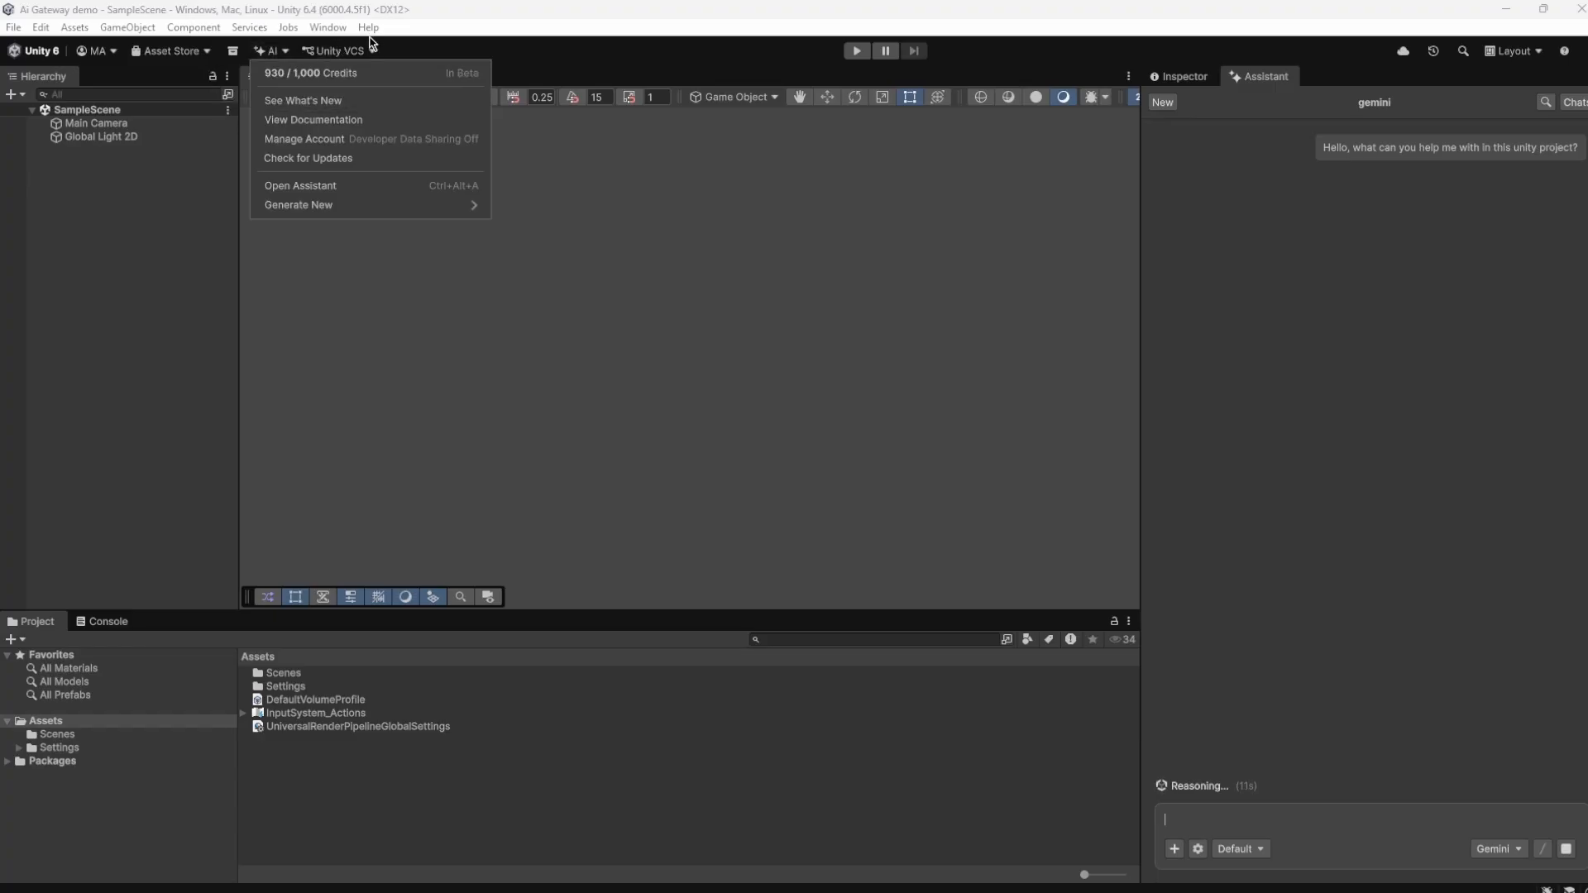
left_click(451, 53)
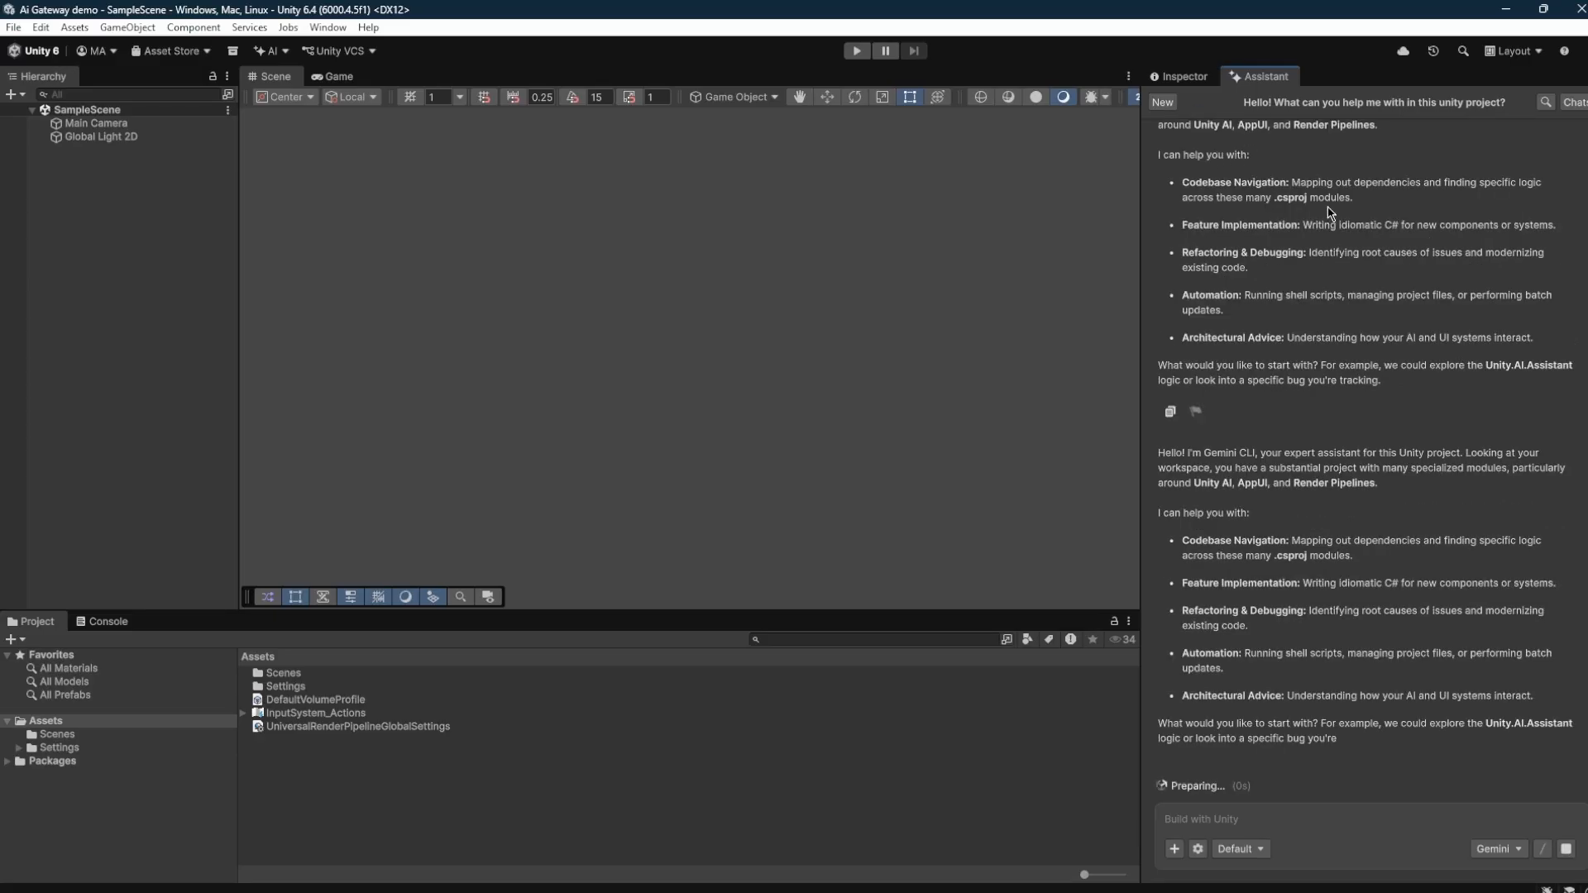
scroll(1290, 240, "up", 3)
scroll(1266, 497, "up", 3)
scroll(1195, 550, "up", 1)
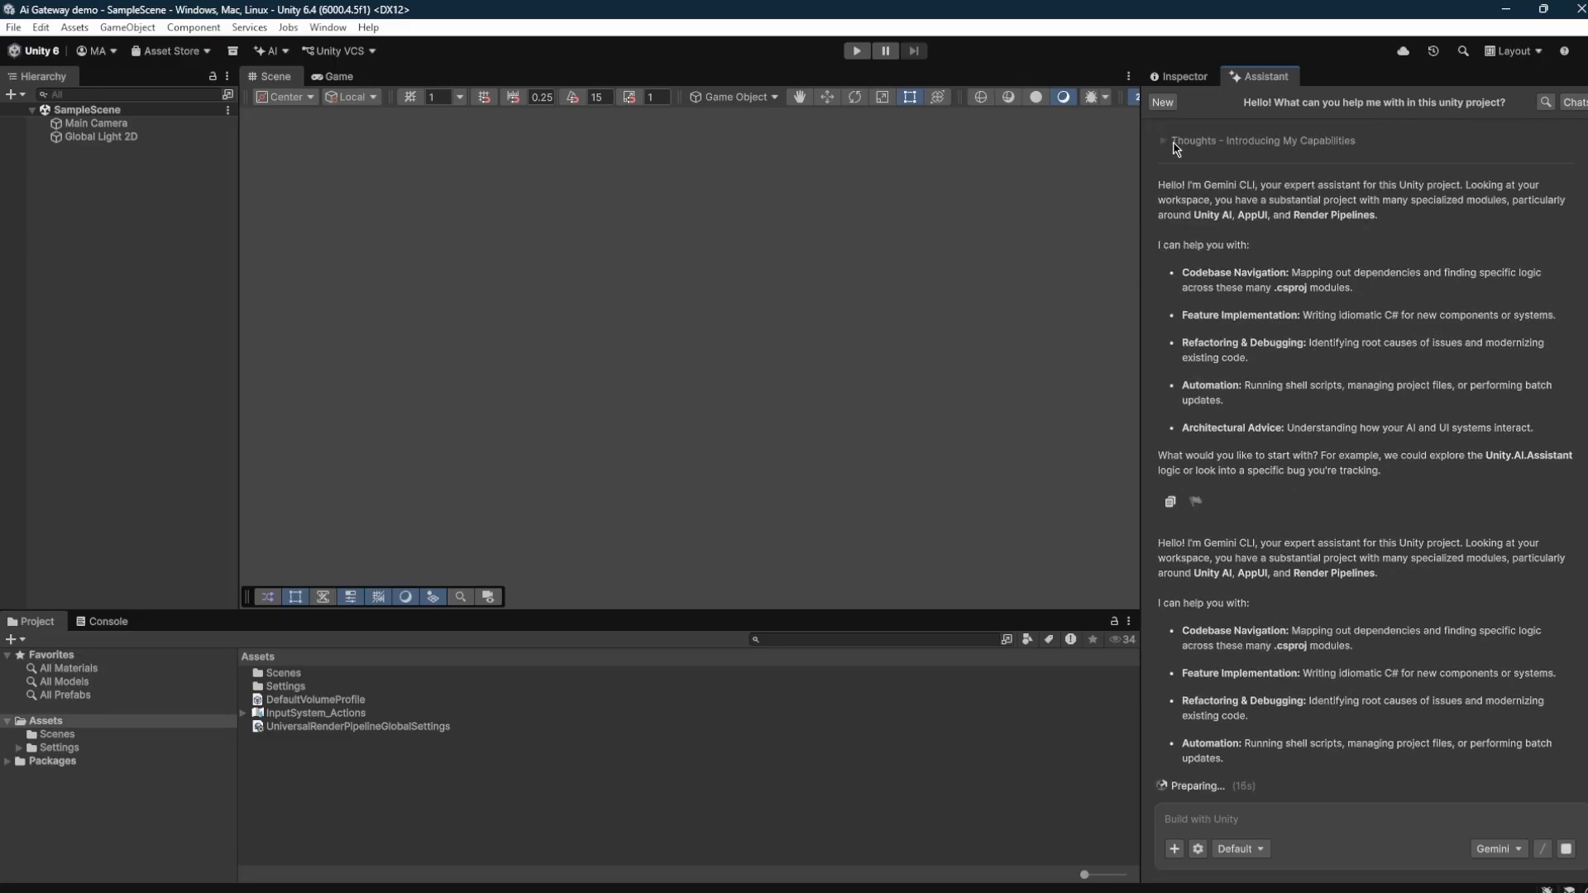
scroll(1340, 376, "down", 1)
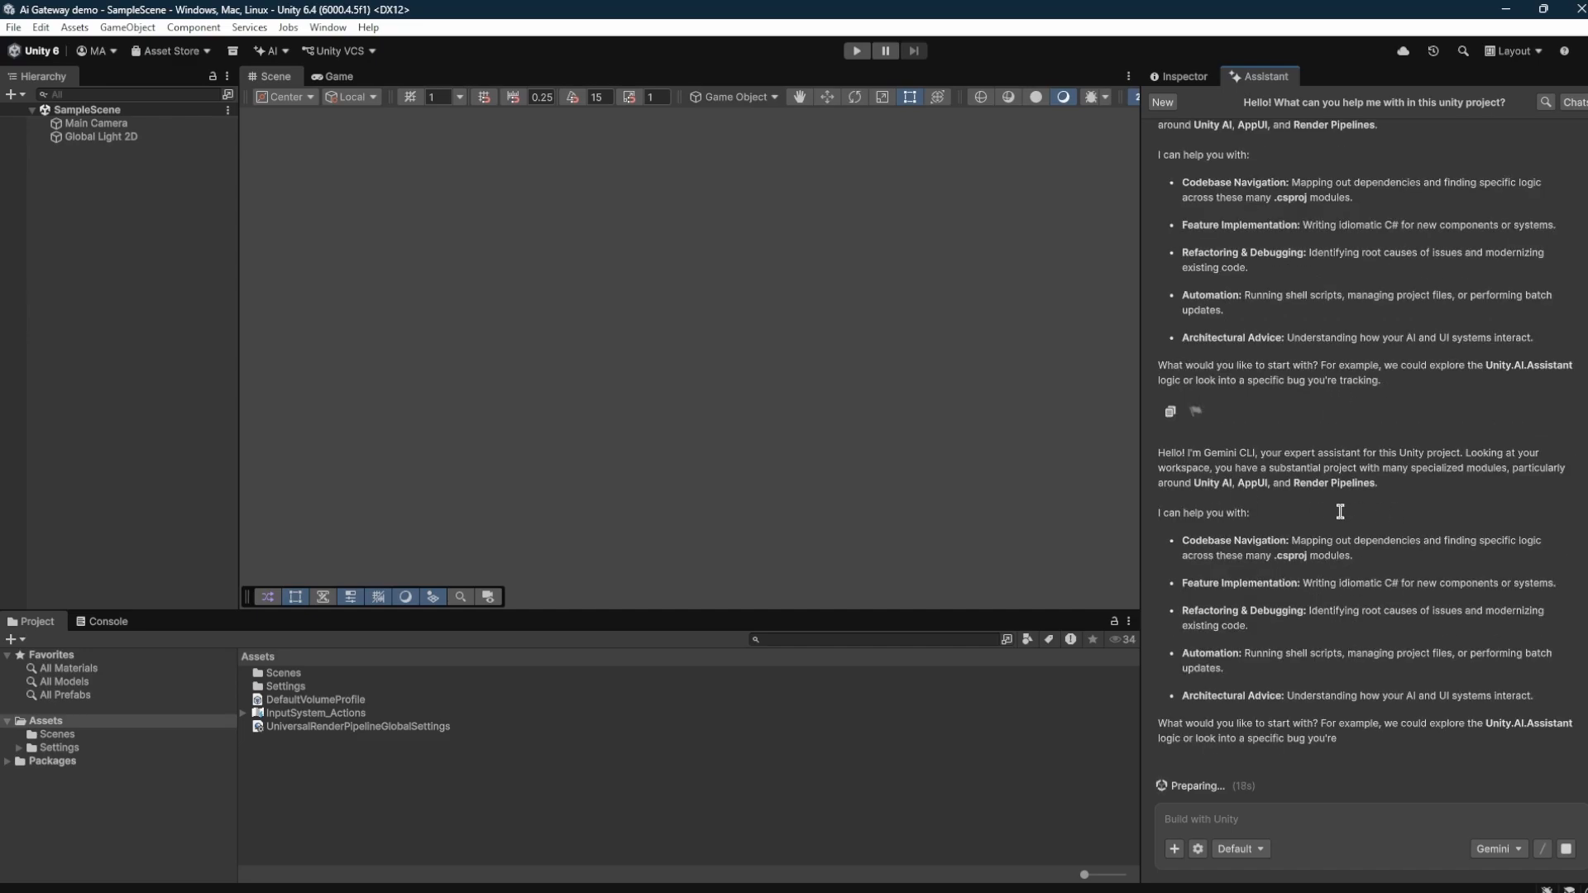
scroll(1342, 496, "up", 1)
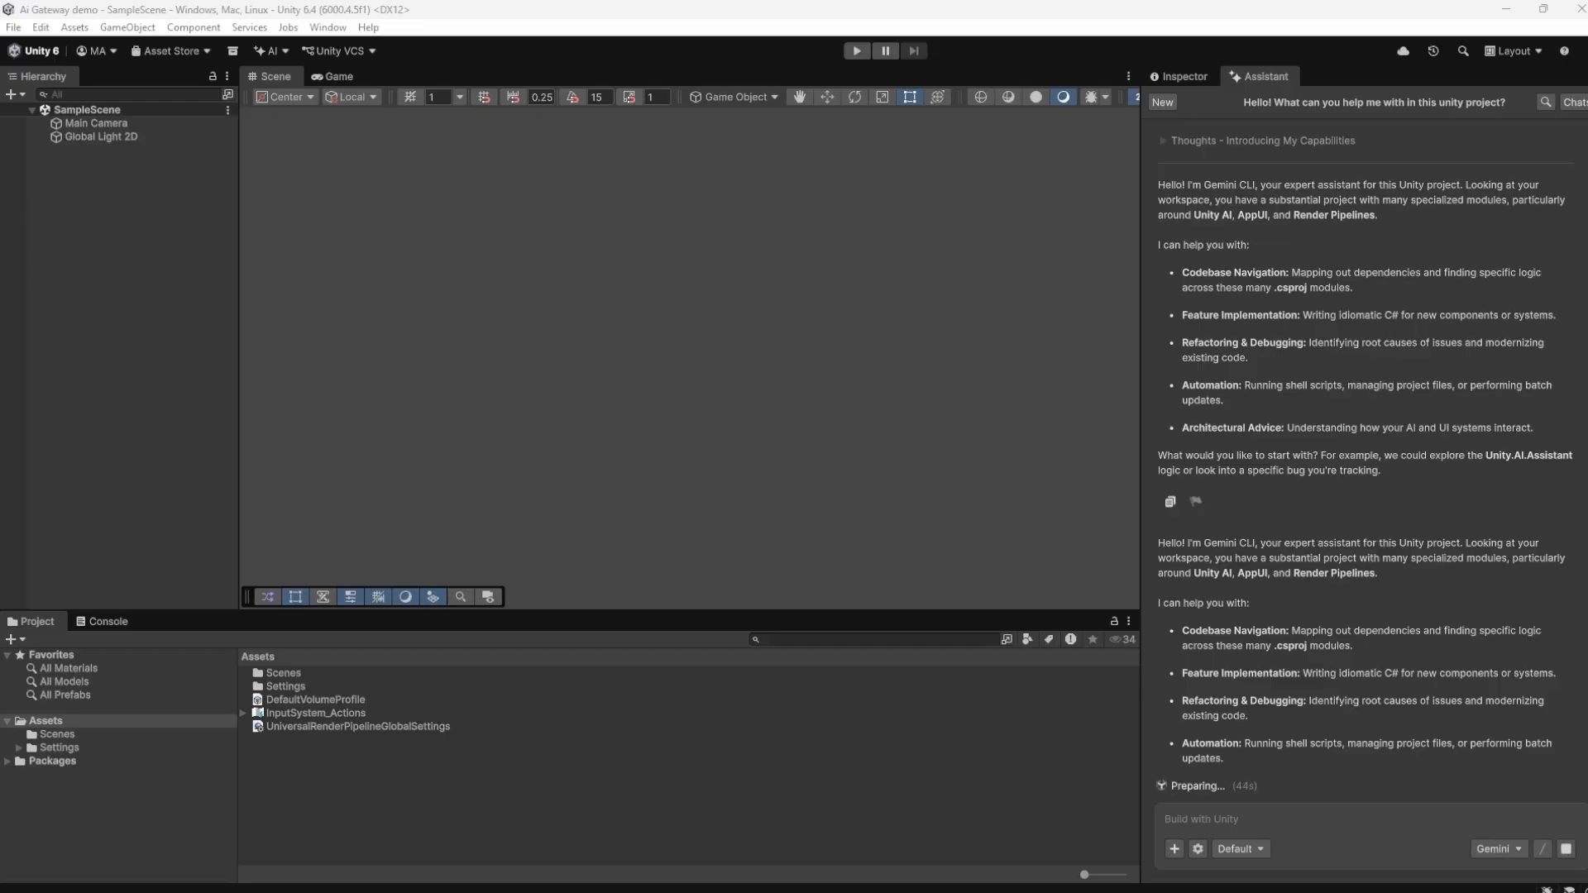
Review Gemini's permission modes, and switch the Assistant to the Unity agent in Agent mode.
left_click(1253, 848)
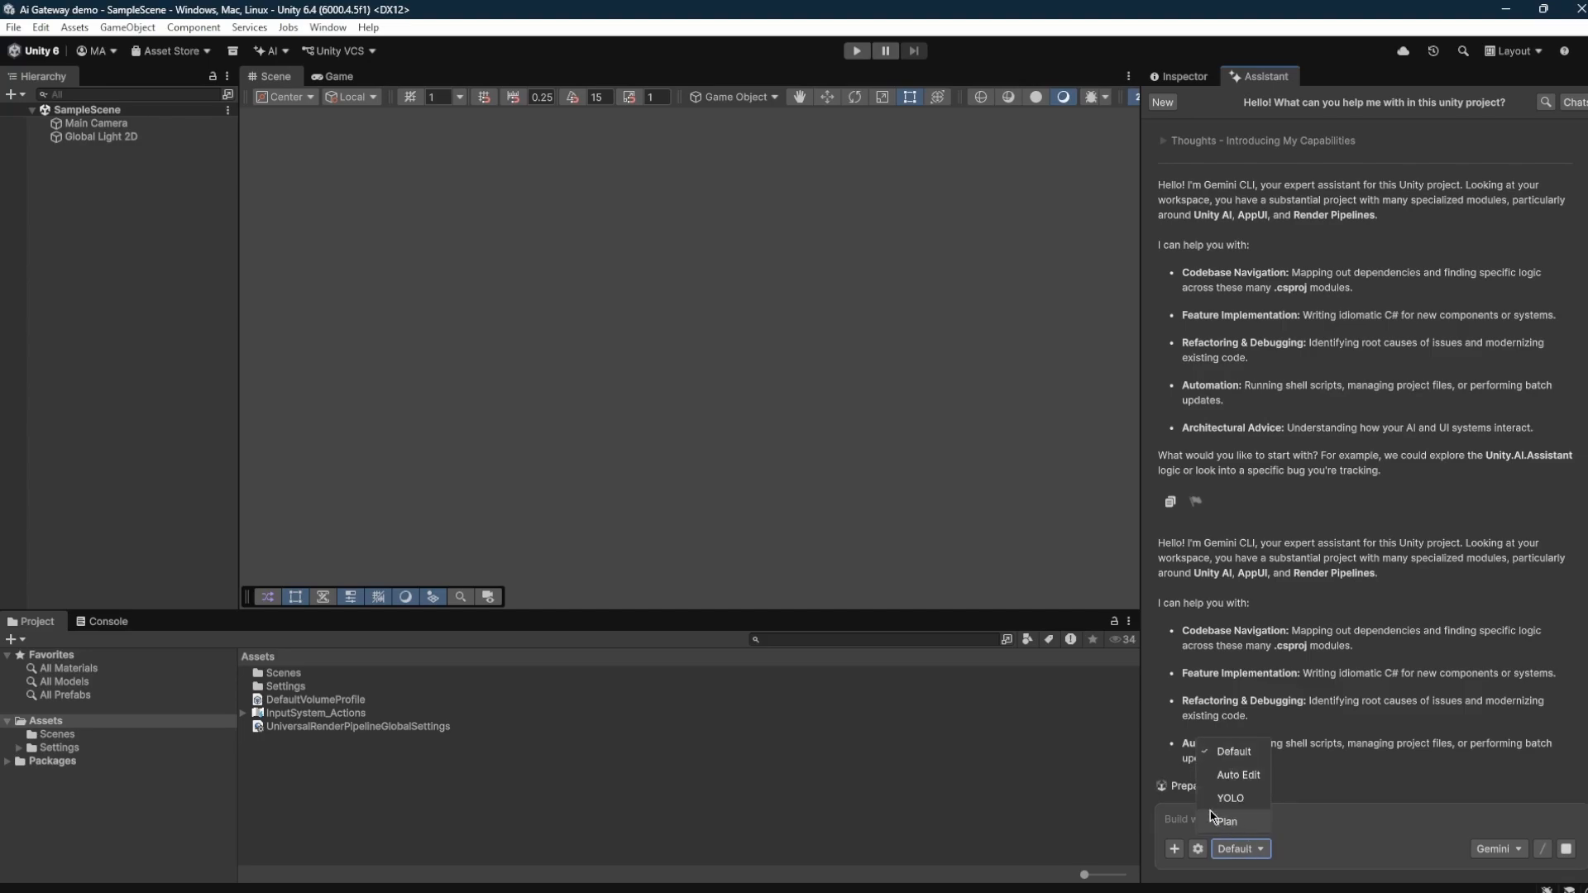
key("Escape")
left_click(1499, 848)
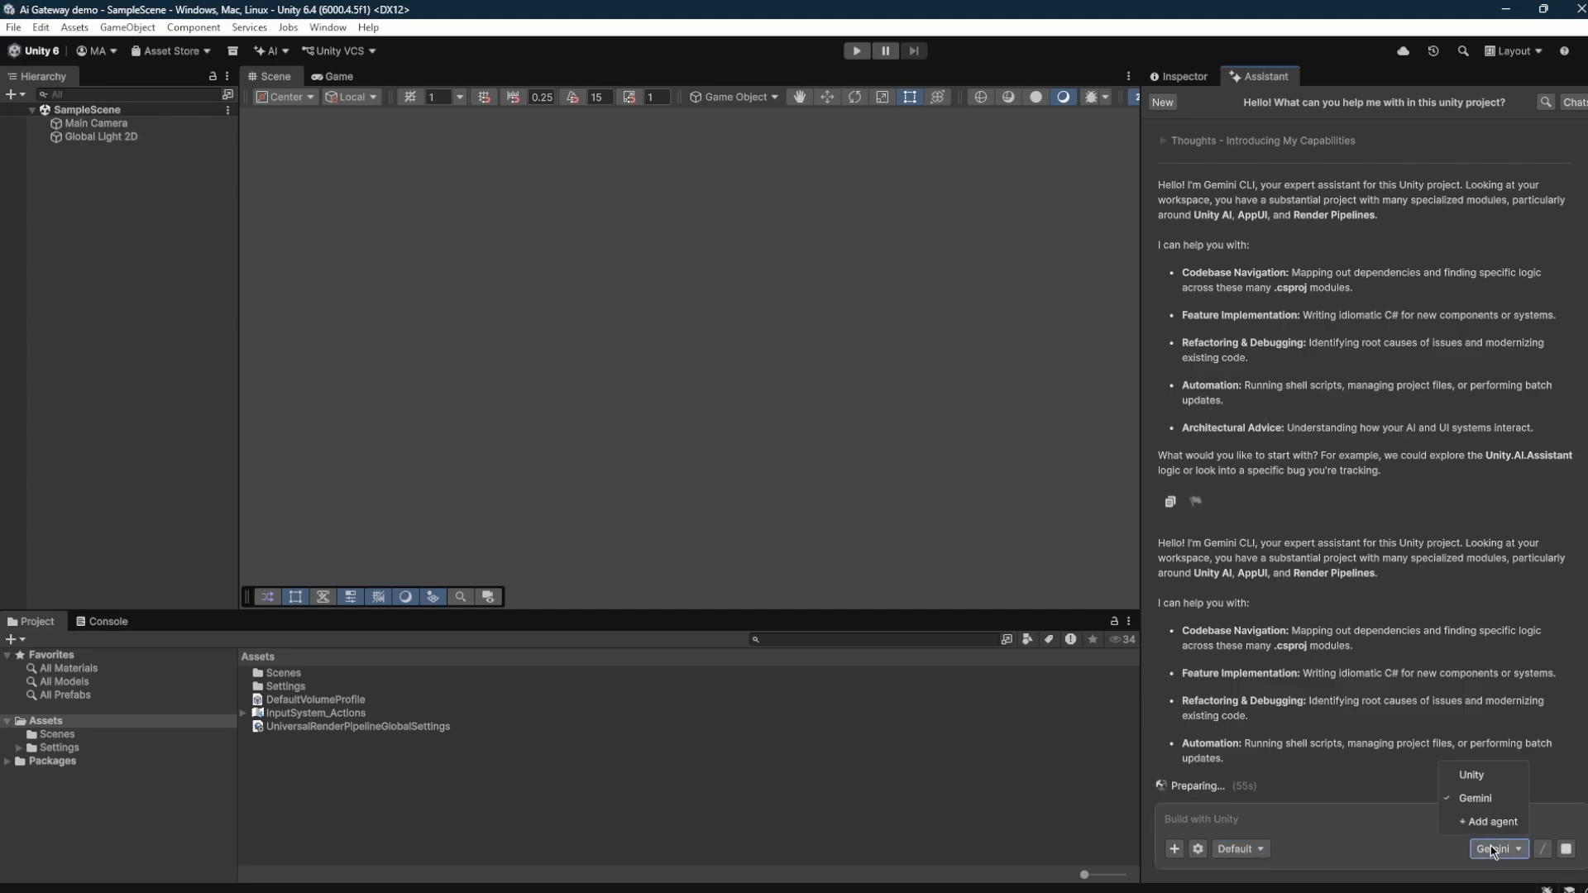
left_click(1472, 775)
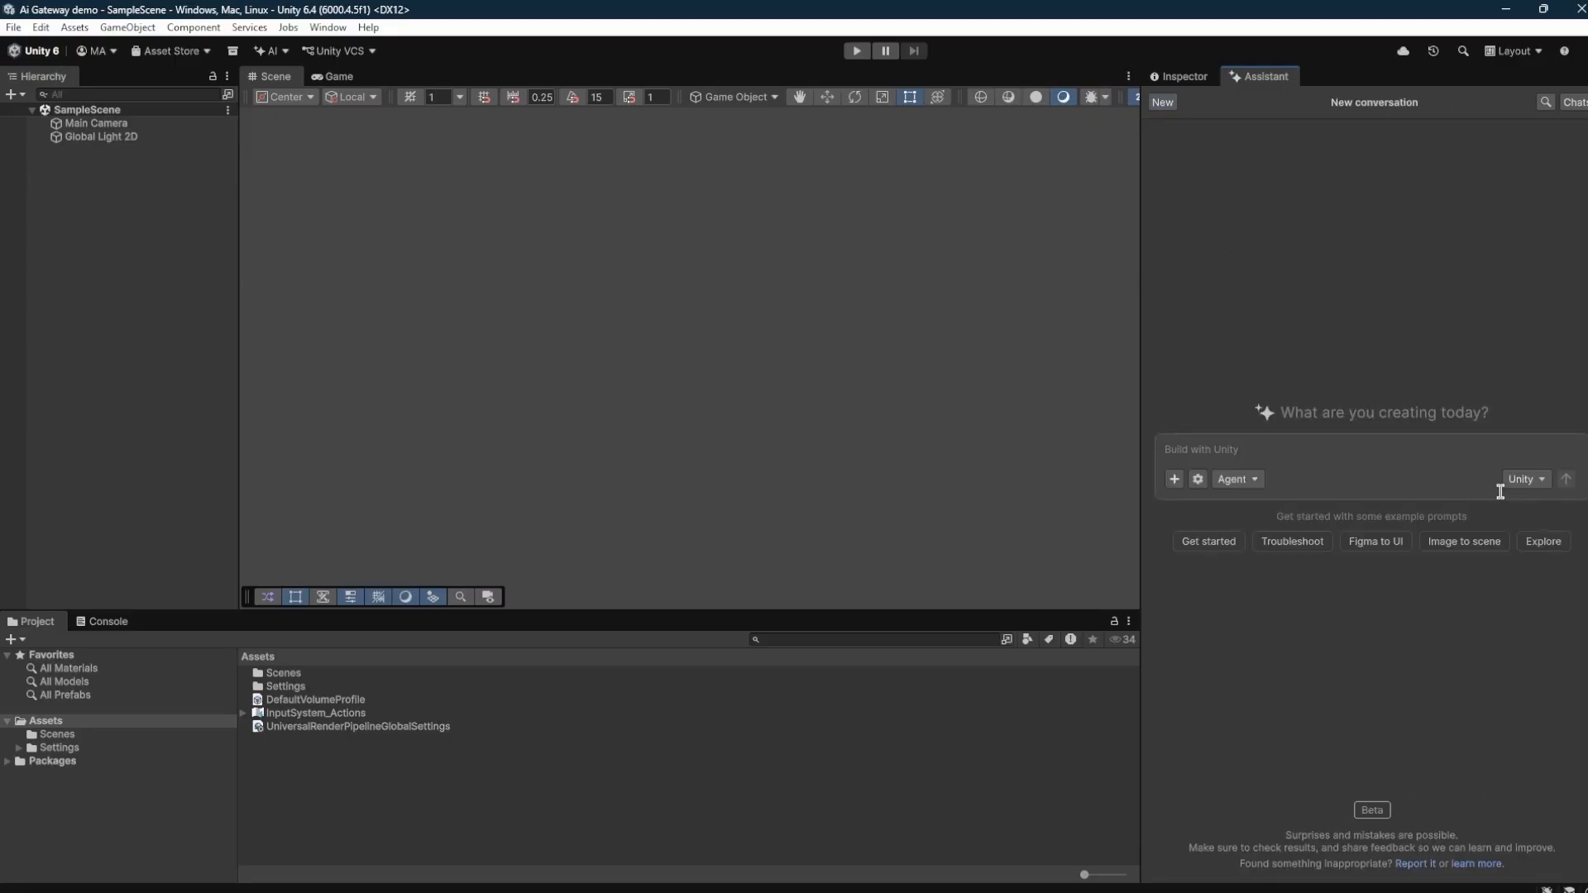
left_click(1238, 480)
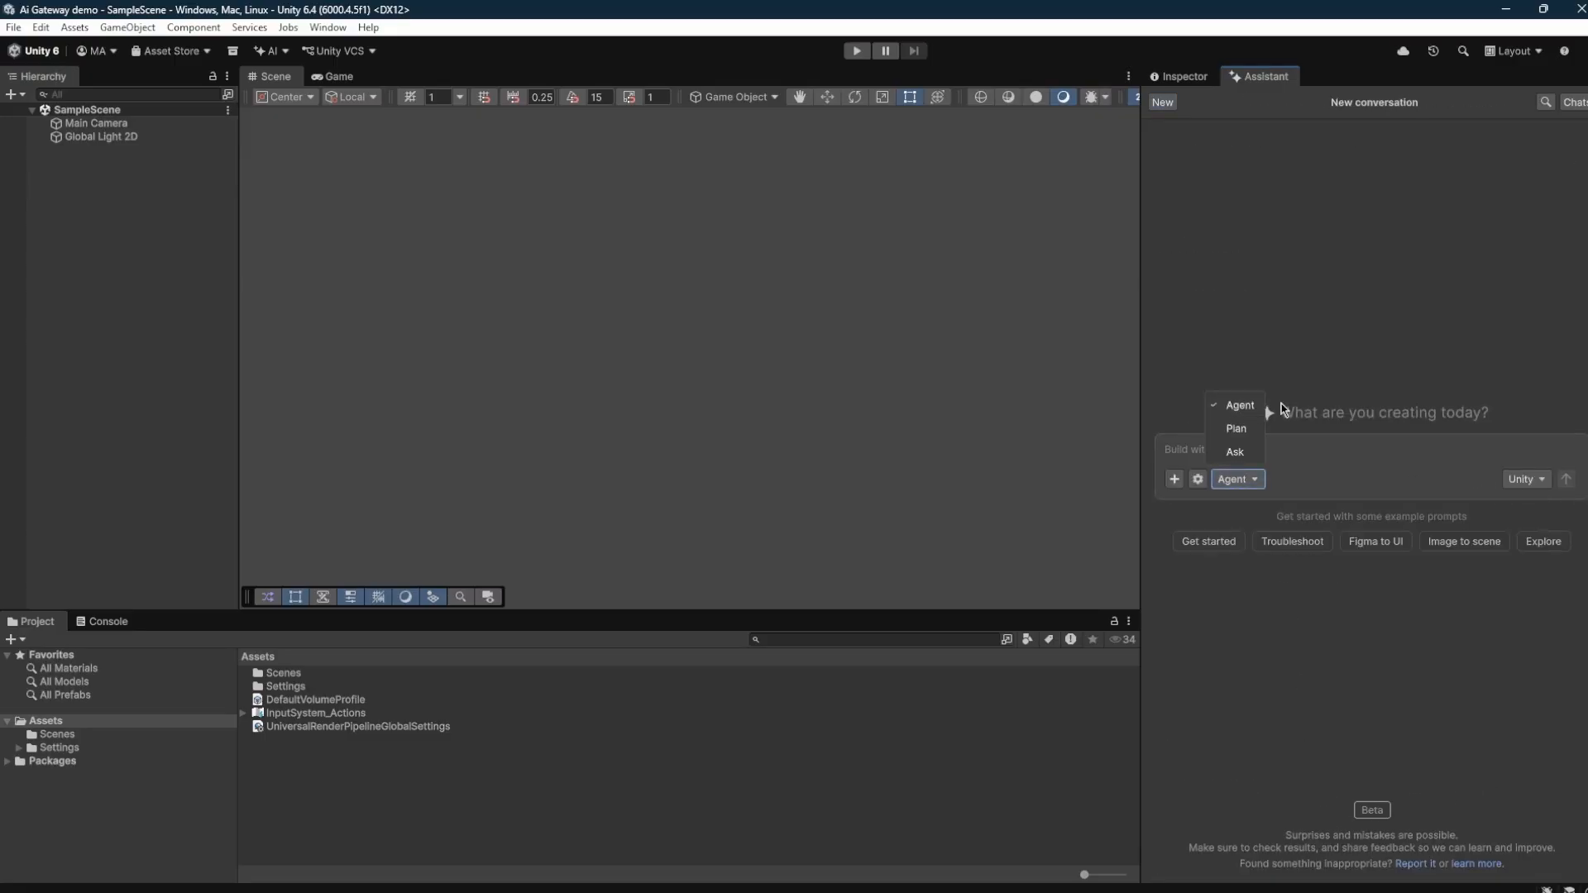
left_click(1232, 406)
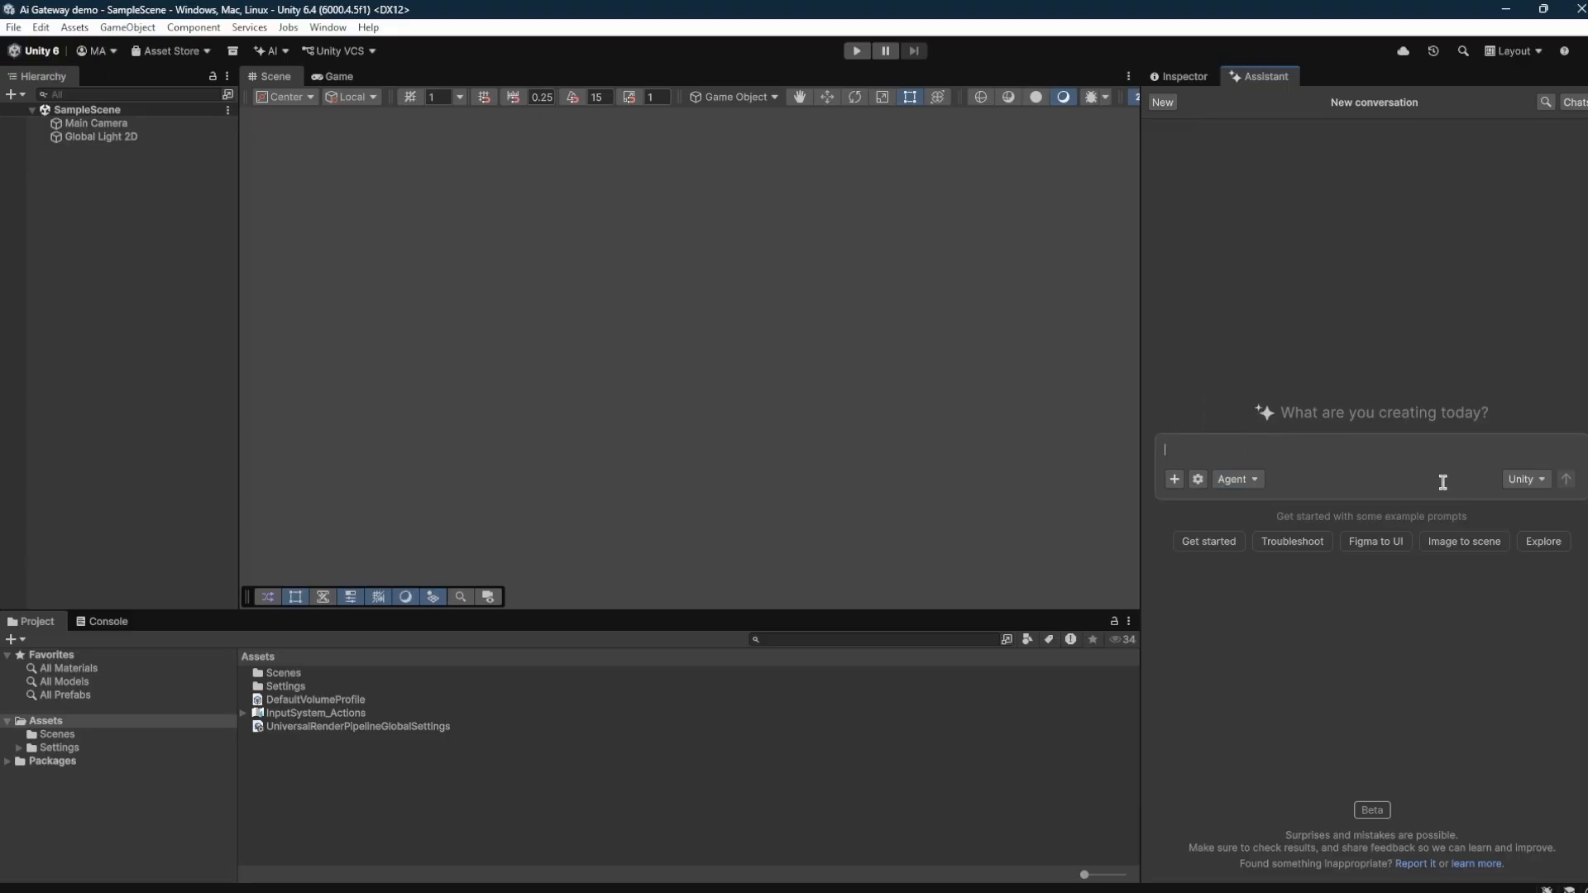
Switch the Assistant back to the Gemini agent and use the Default permission mode.
left_click(1519, 479)
left_click(1498, 428)
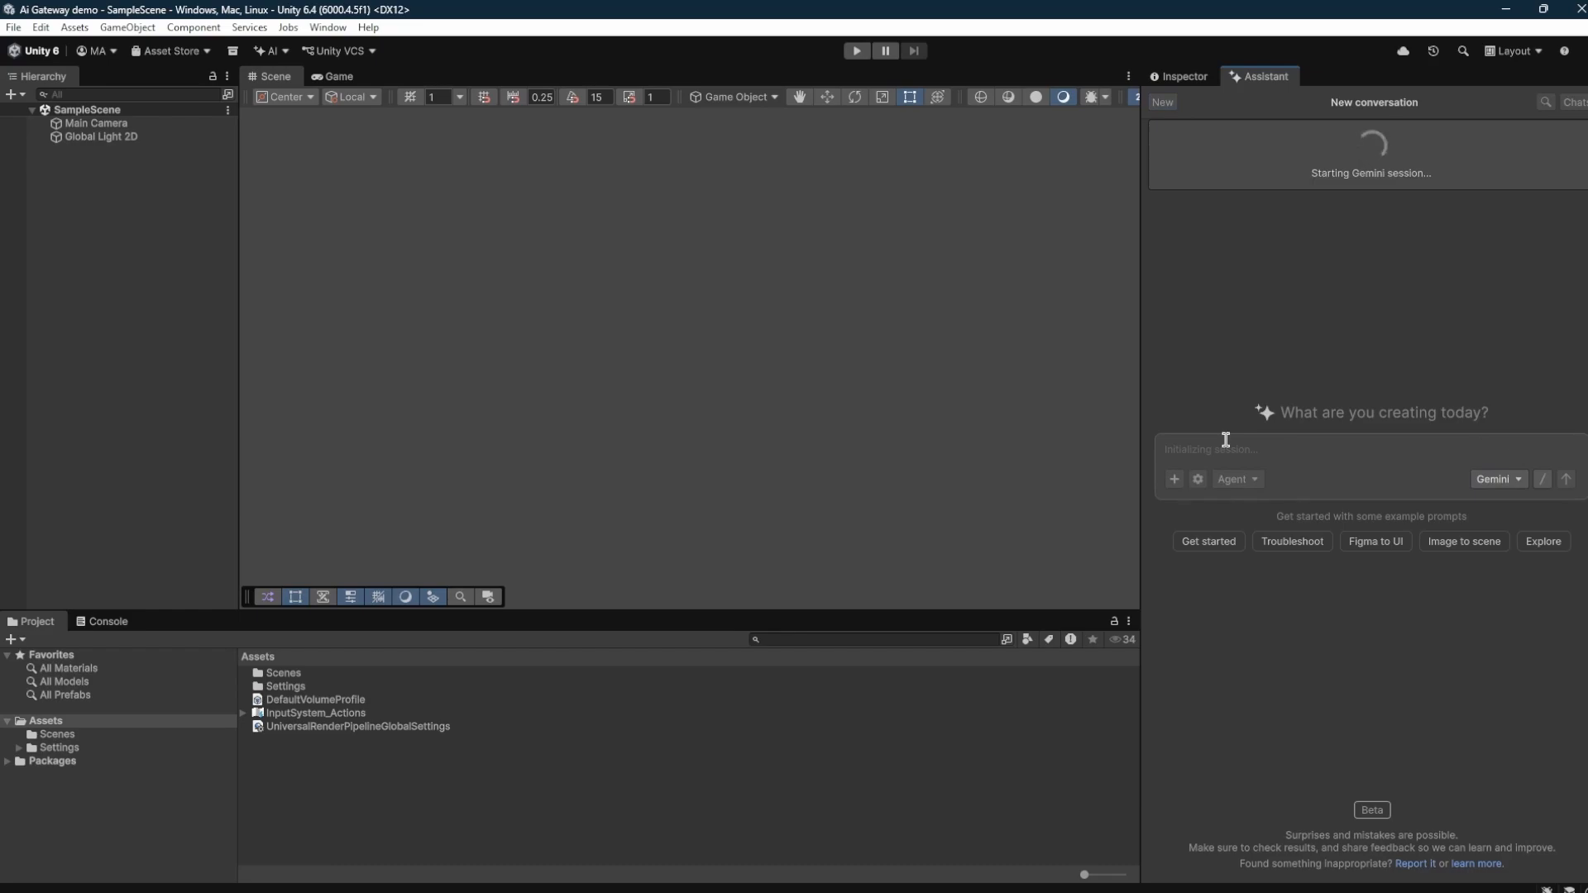
left_click(1256, 480)
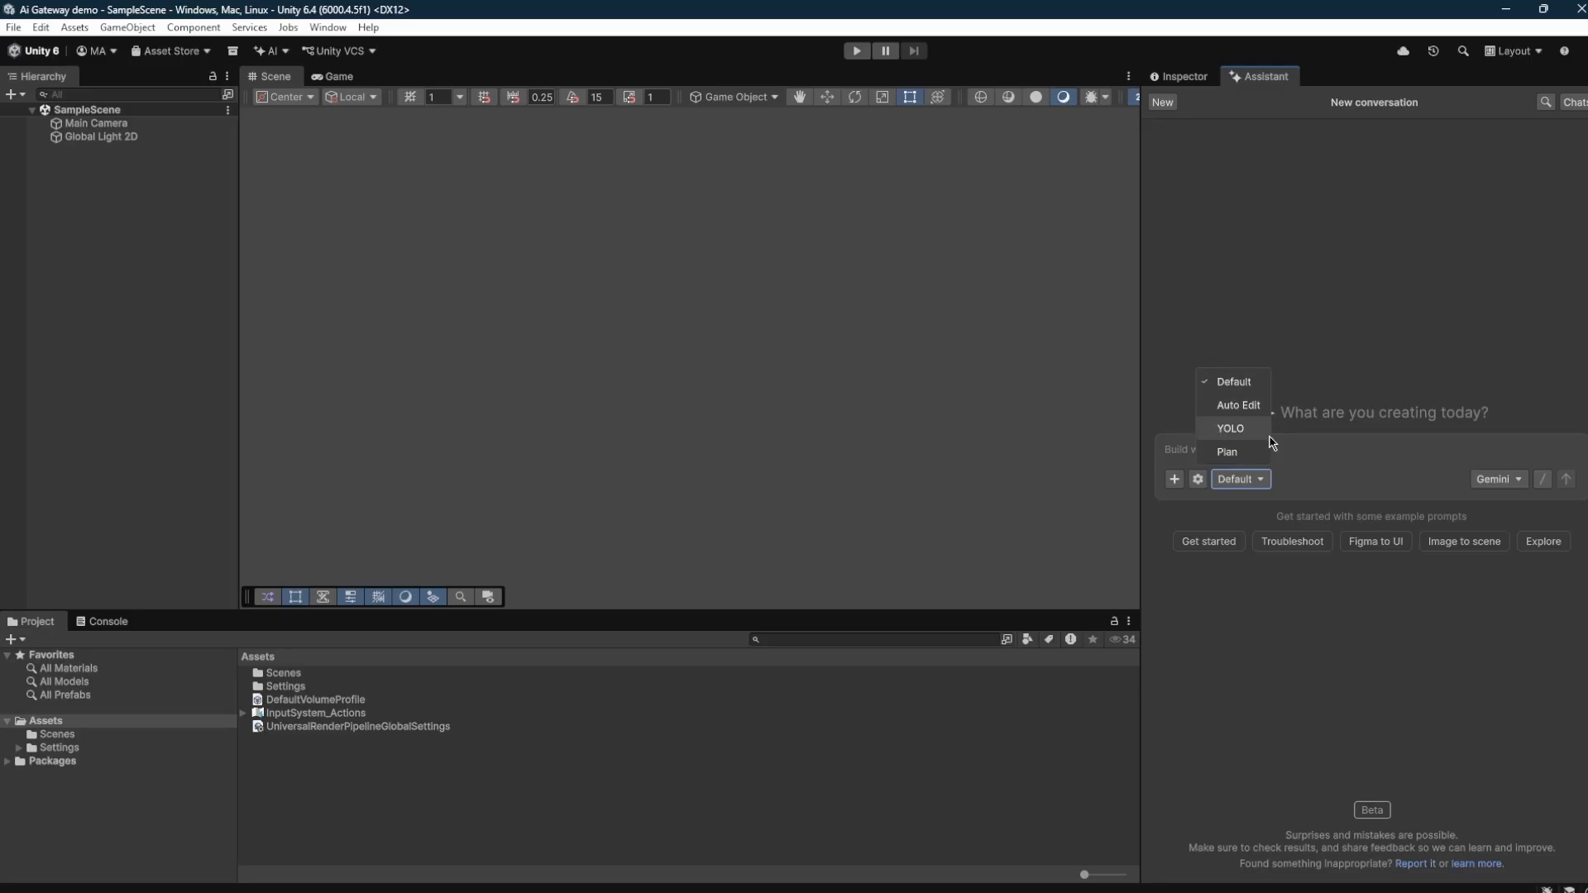
left_click(1234, 382)
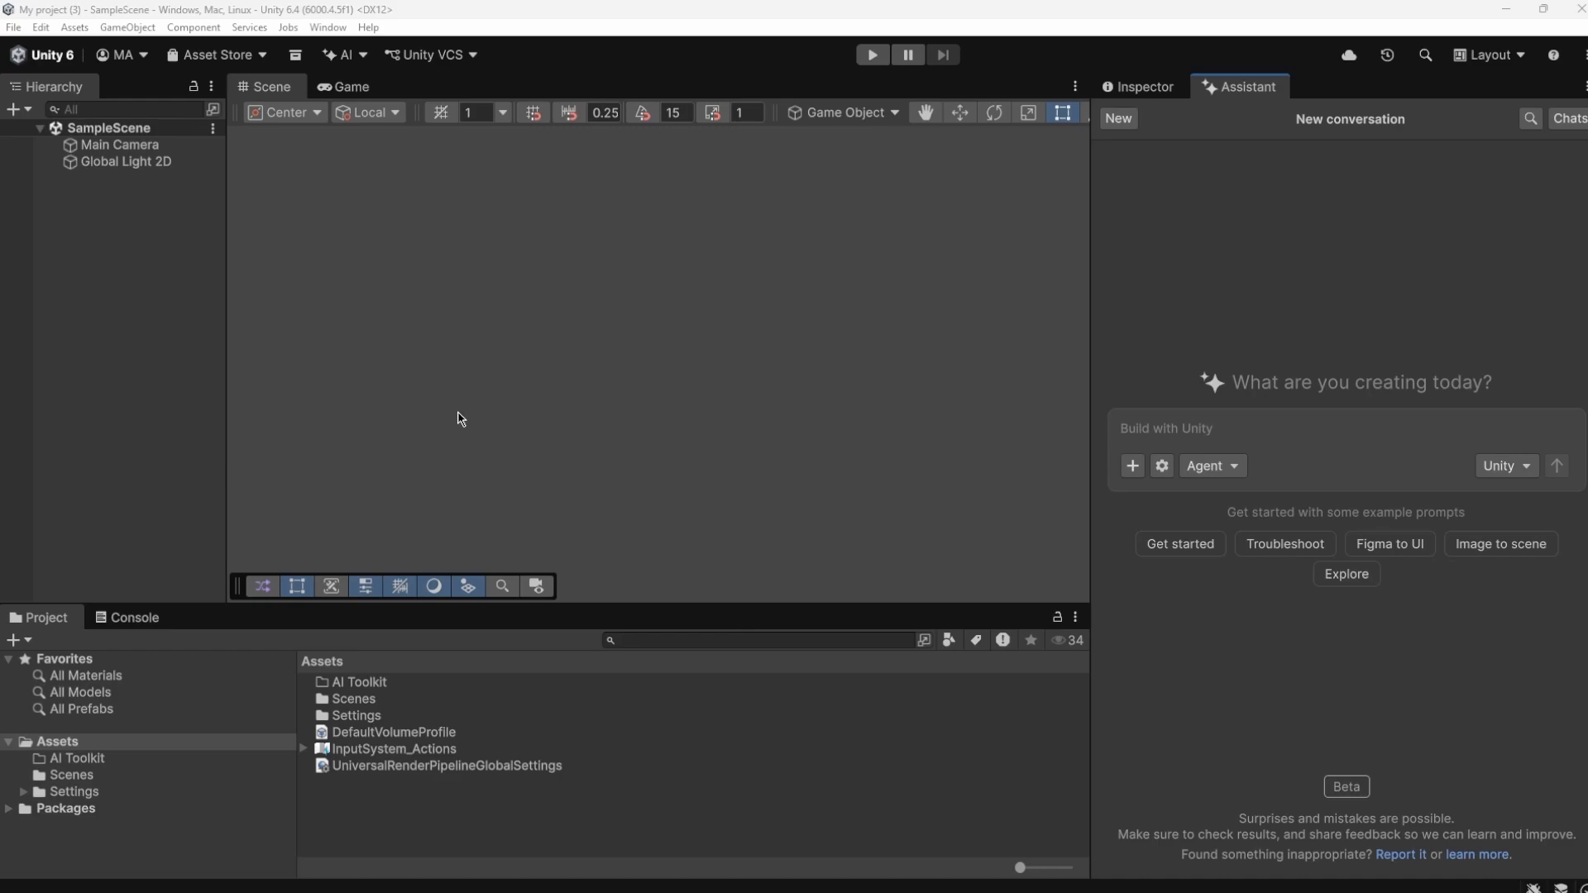
Create a new AI-generated sprite asset in the Assets folder and name it Player_Sprite.
left_click(348, 56)
mouse_move(383, 251)
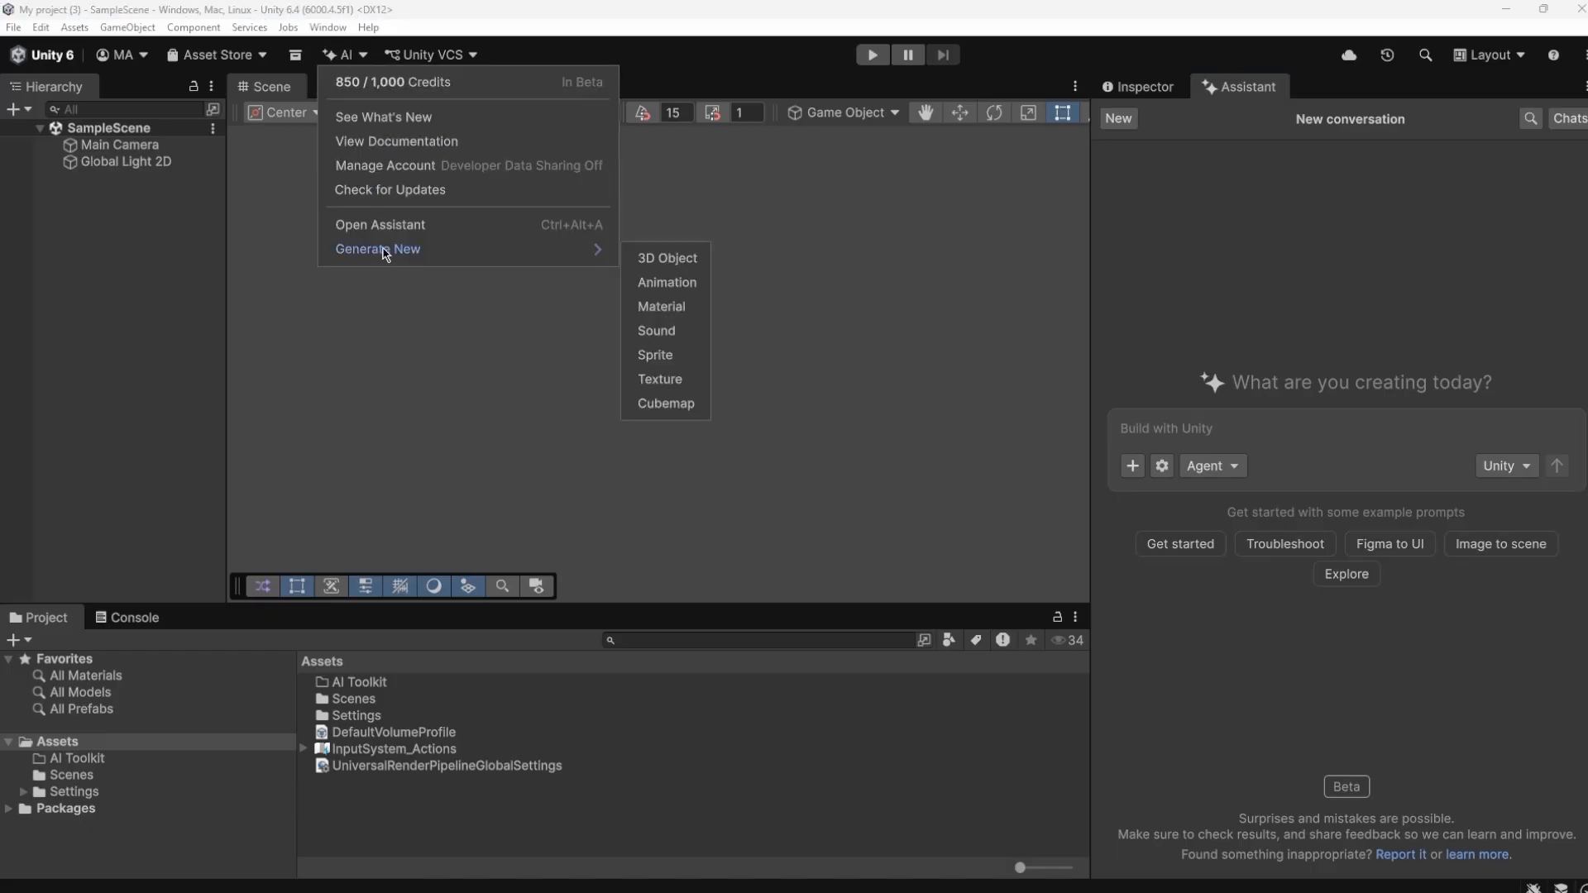
left_click(665, 362)
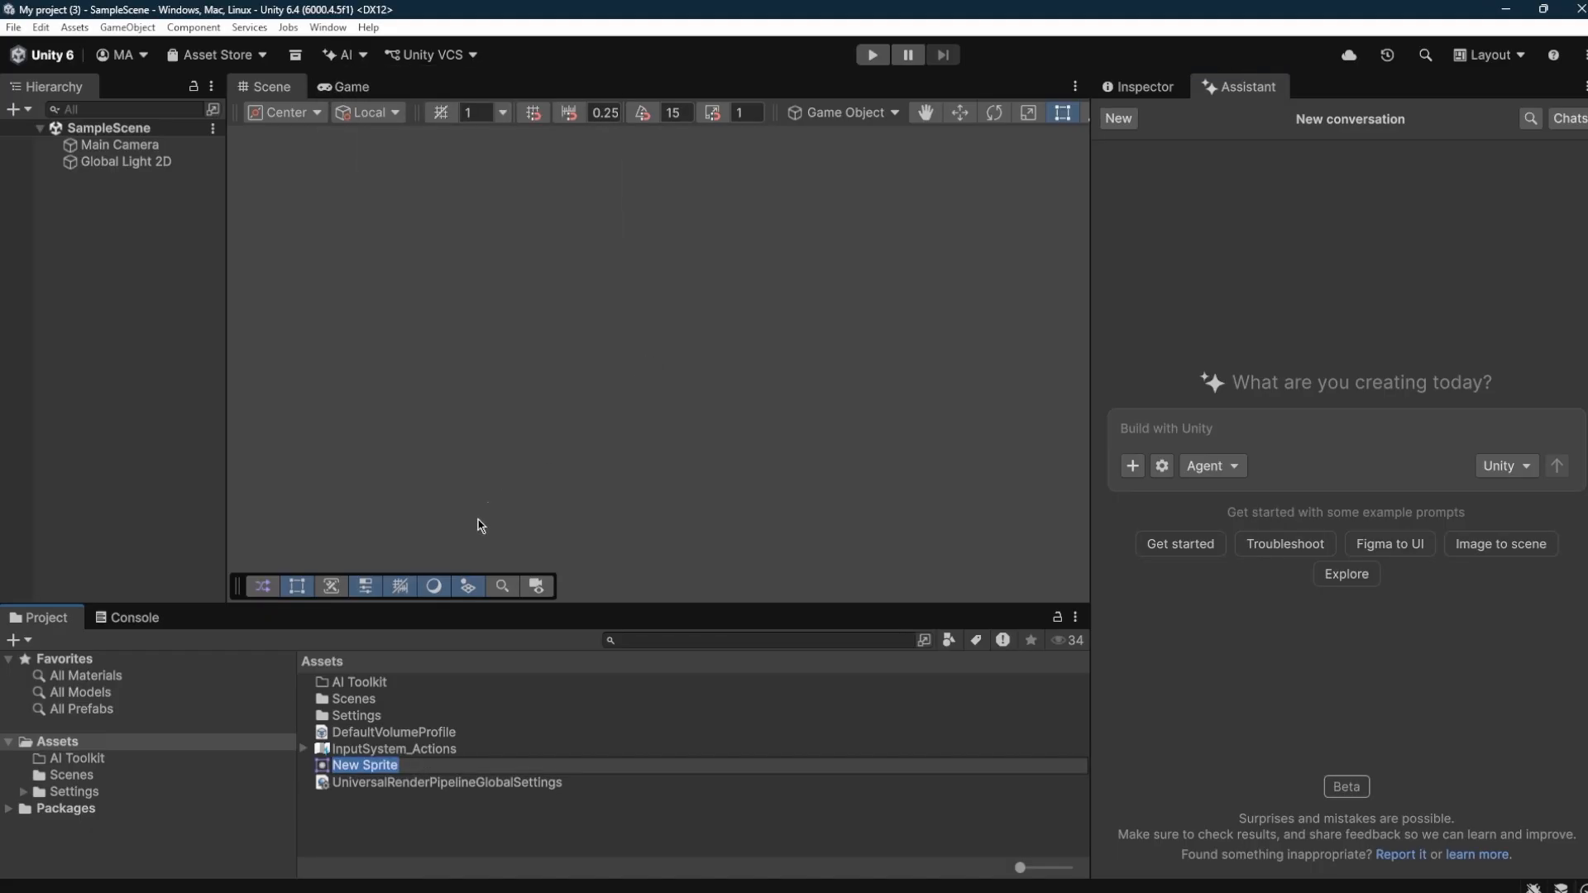
key("BackSpace")
type("Player_Sprite")
key("Return")
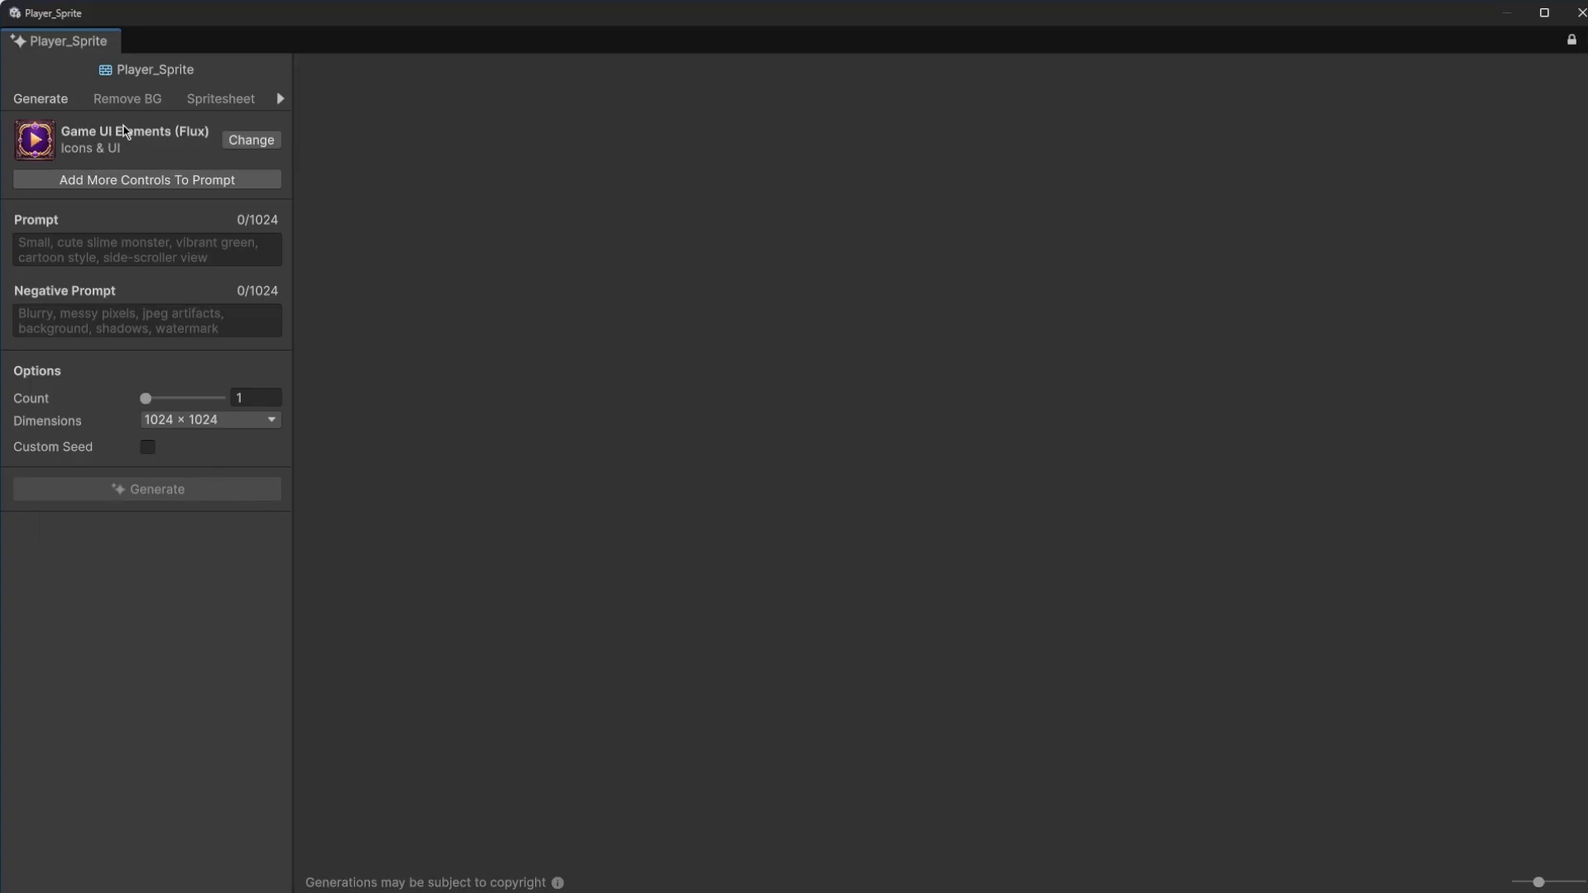
Browse the AI models available for generating the sprite.
left_click(234, 138)
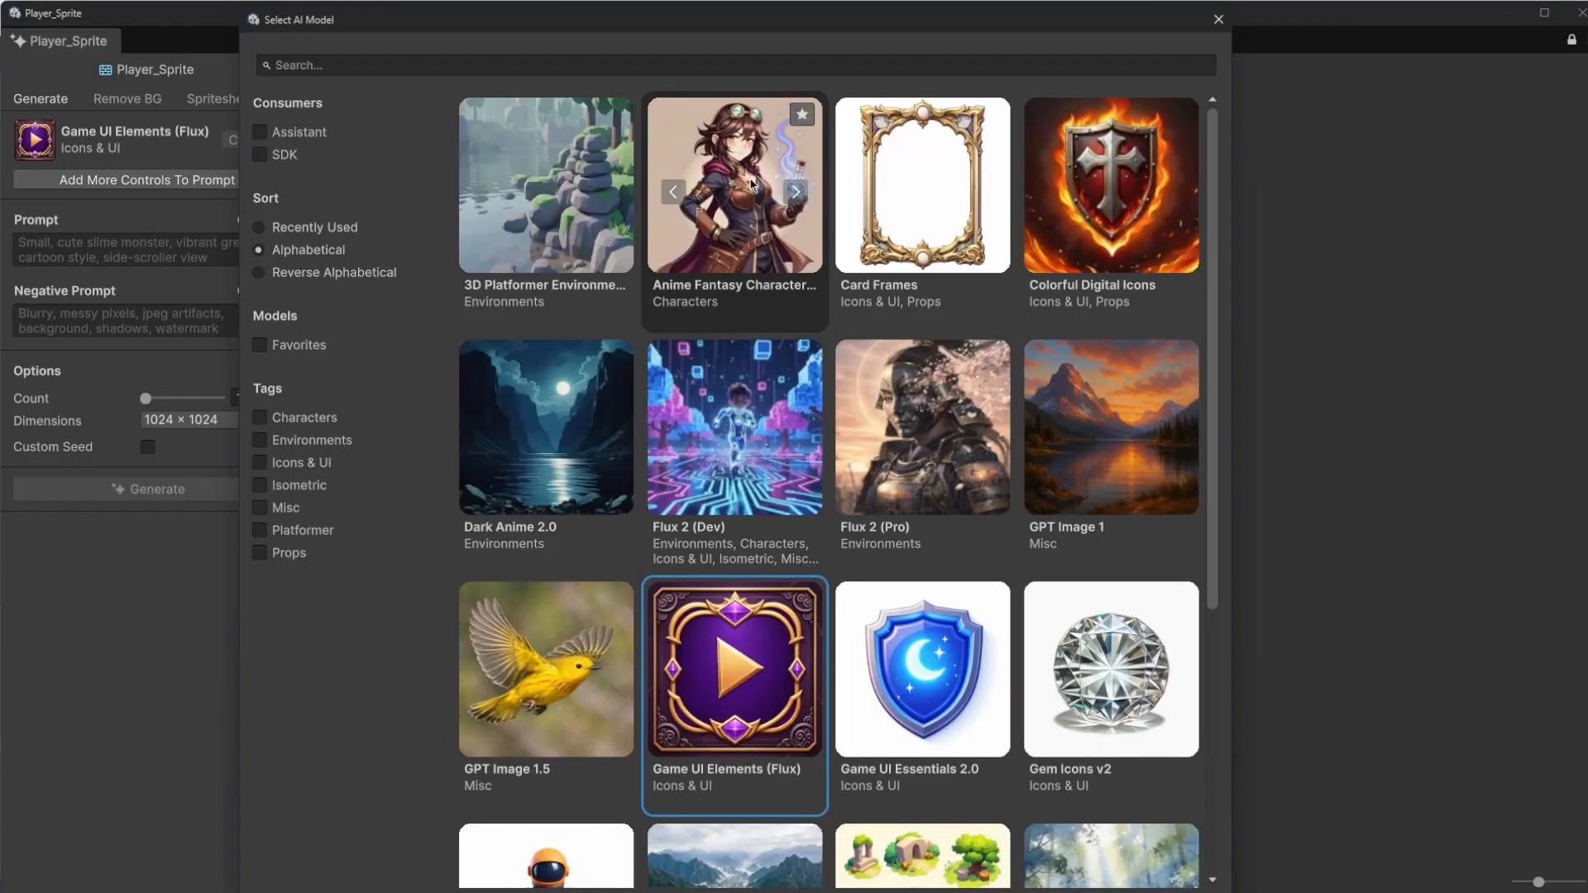
scroll(821, 427, "down", 2)
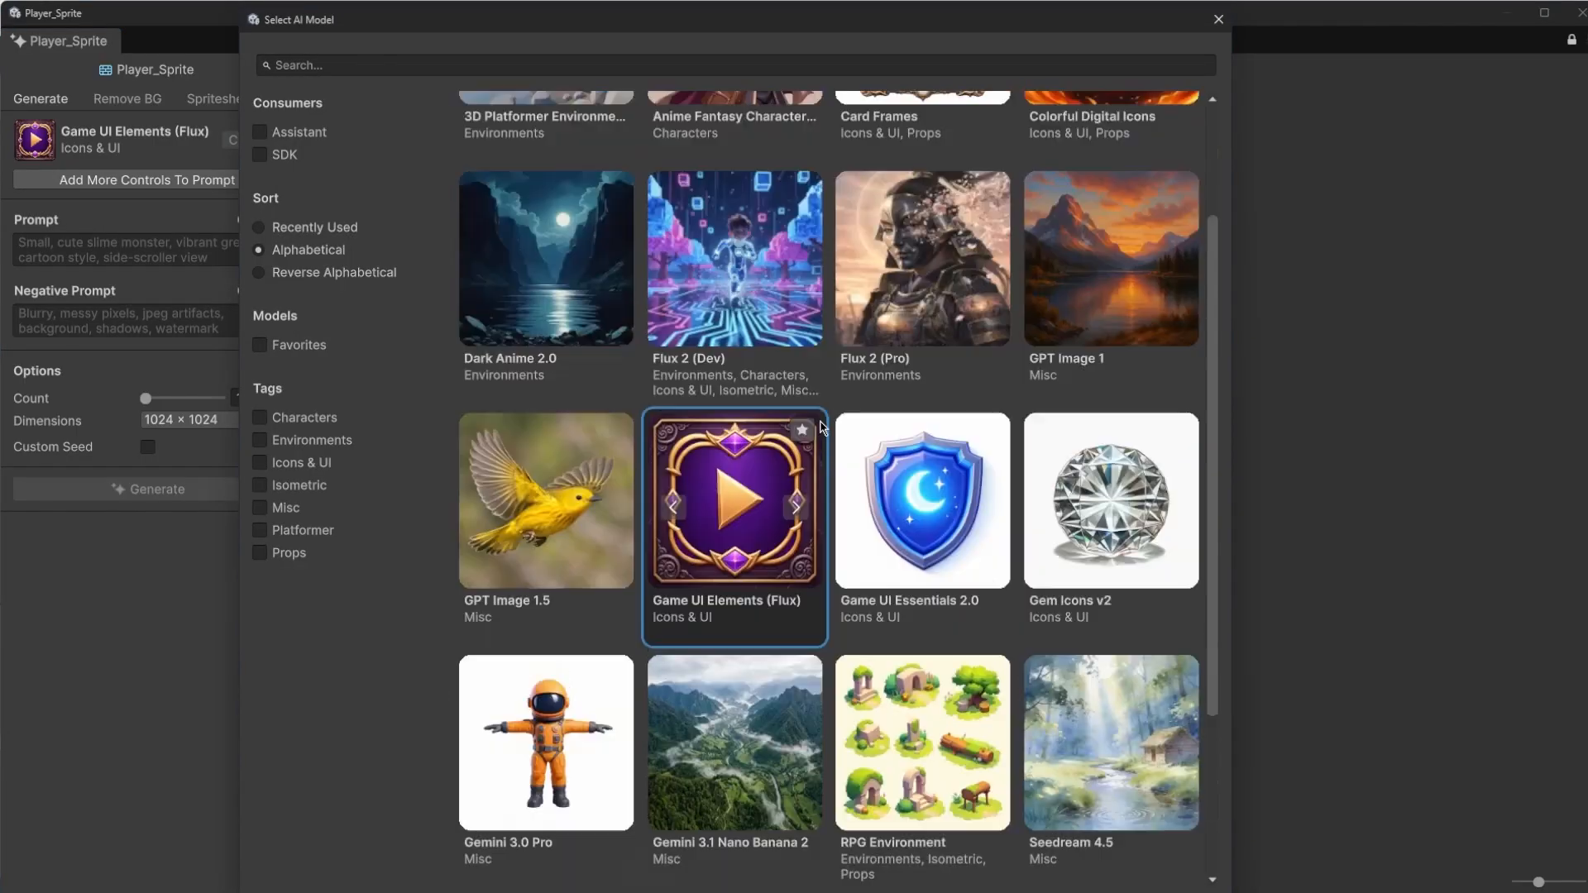
scroll(821, 428, "up", 2)
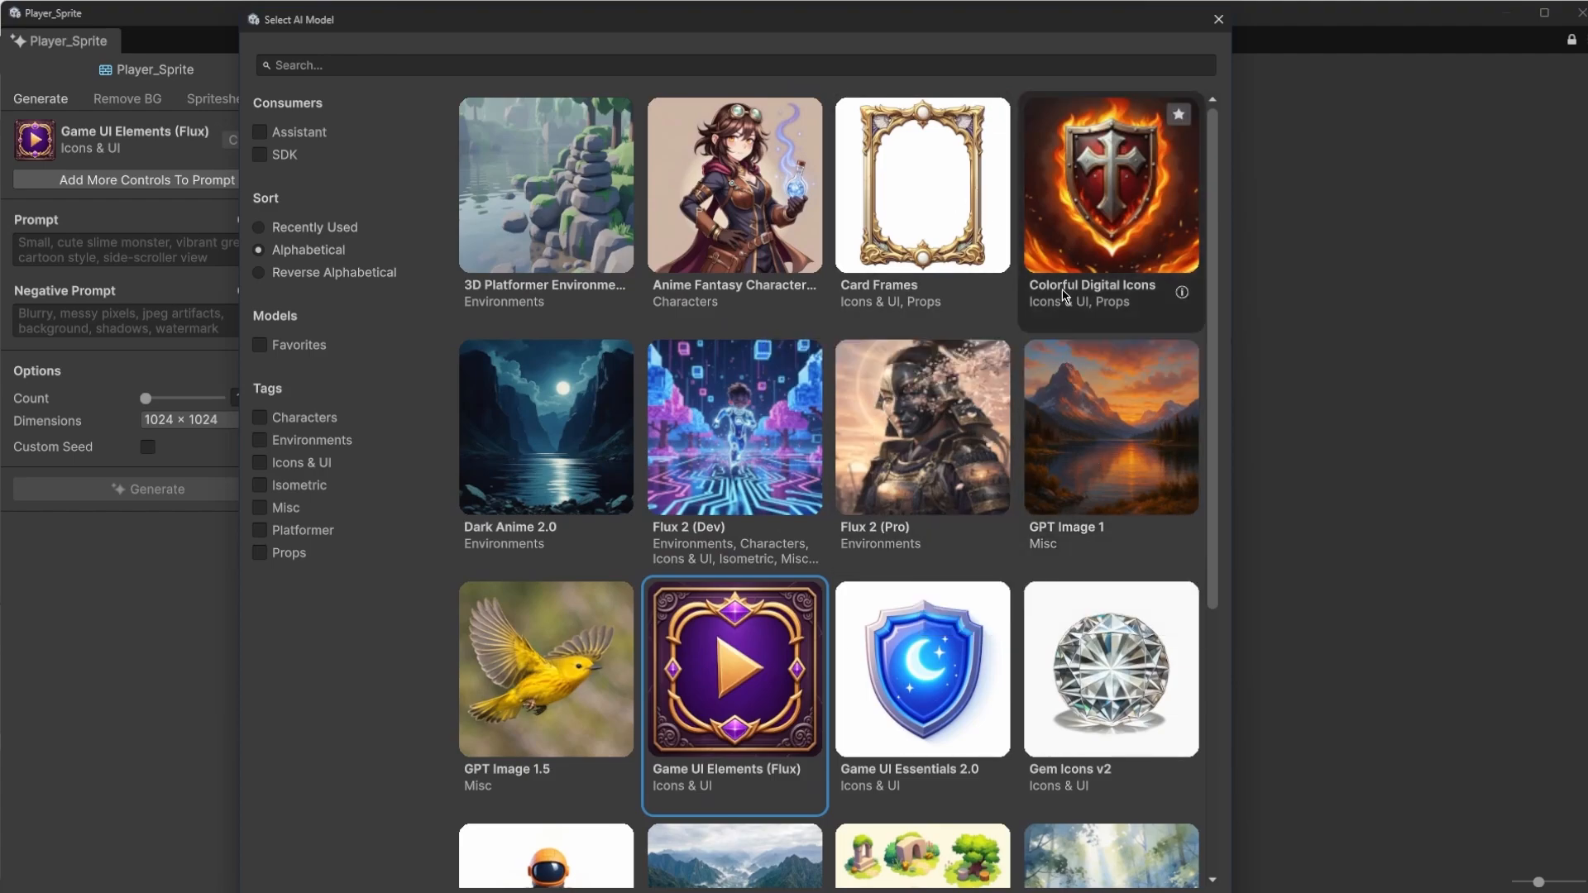
scroll(1066, 314, "down", 3)
scroll(1064, 299, "down", 2)
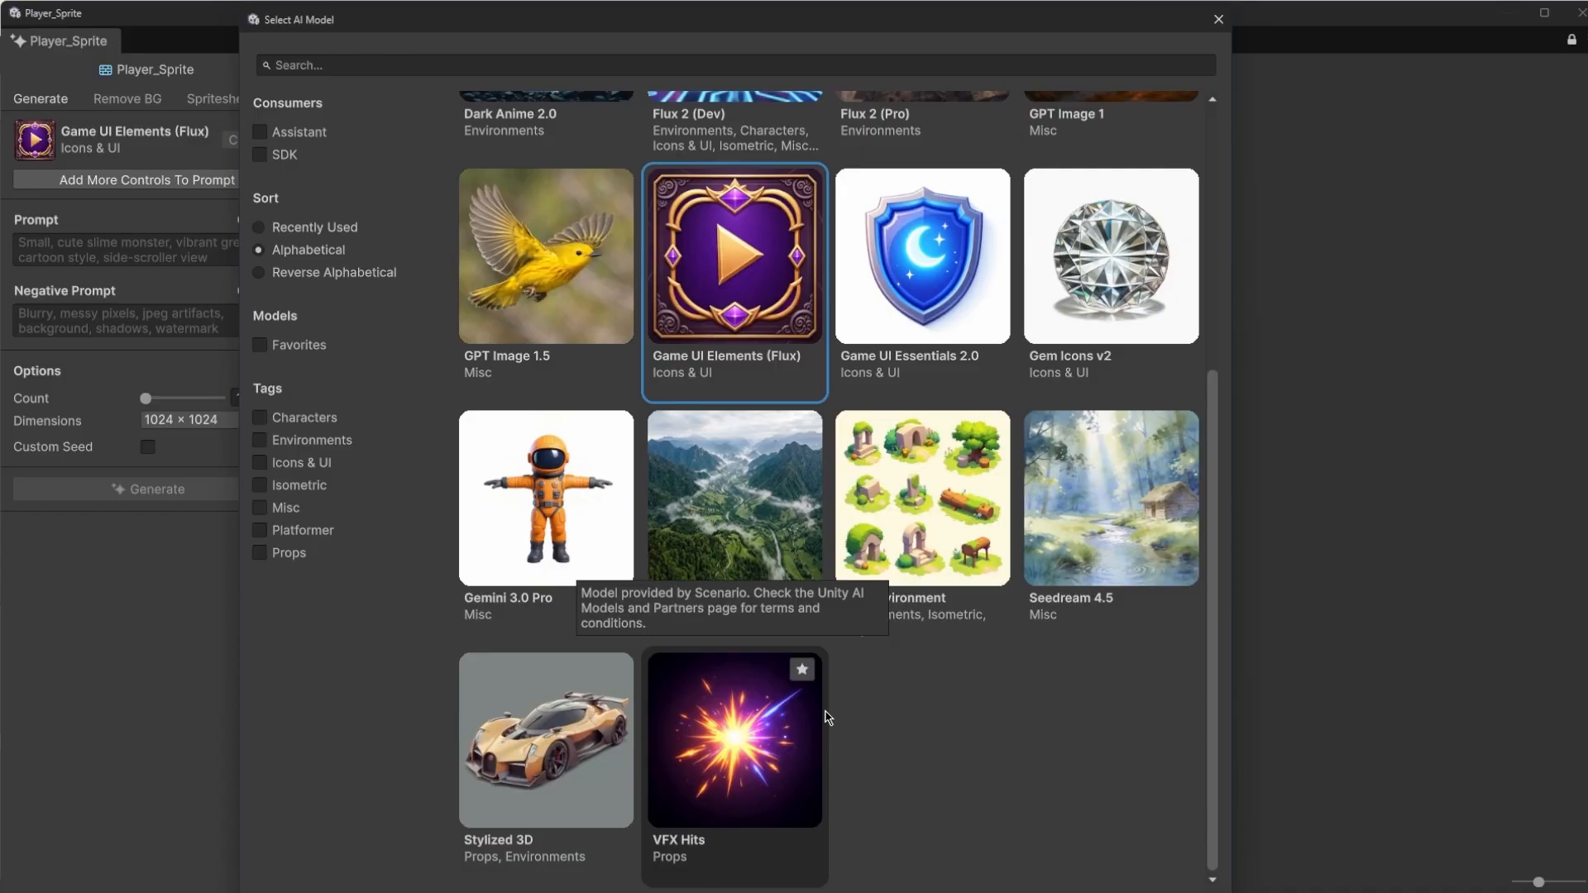
scroll(1001, 686, "up", 2)
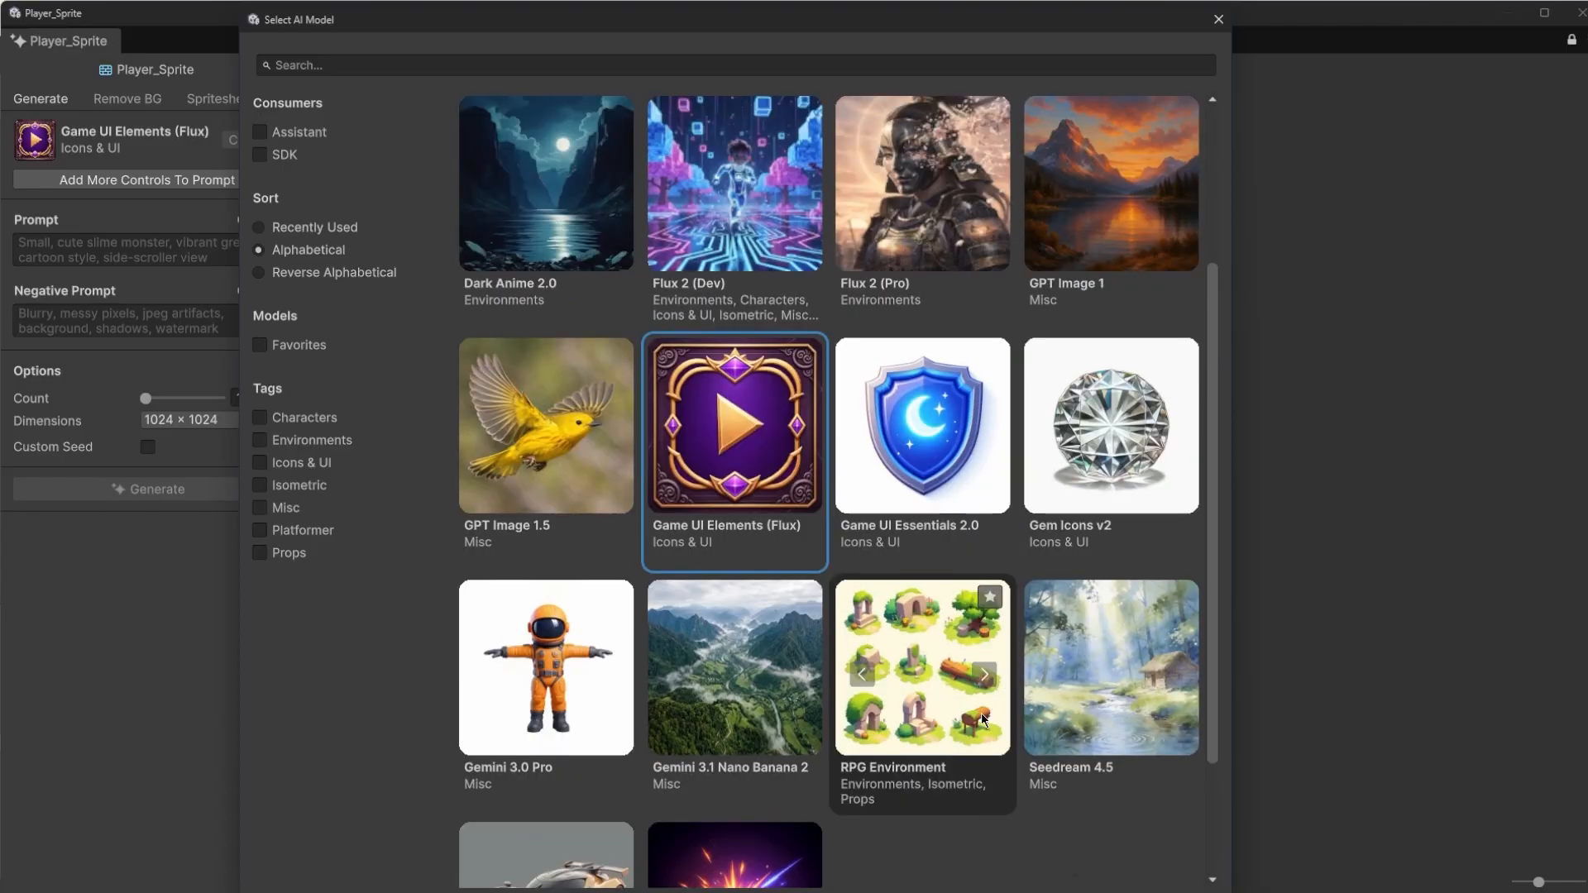
scroll(983, 717, "up", 3)
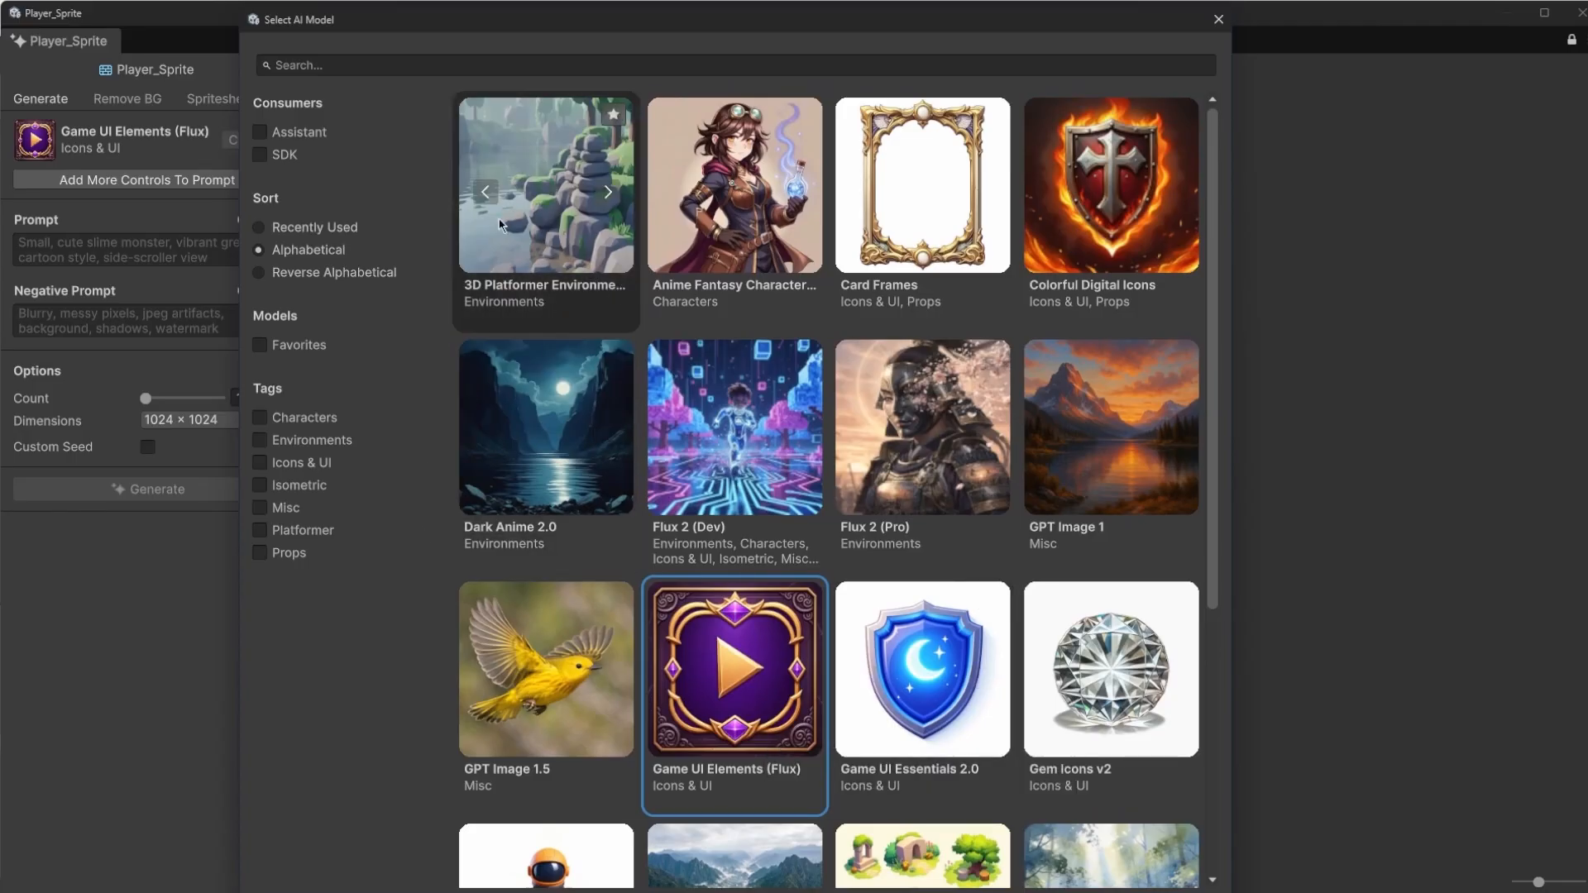
Preview sample images of the 3D platformer environment and Game UI Elements (Flux) models, and choose Game UI Elements (Flux) for the sprite.
left_click(607, 192)
left_click(608, 192)
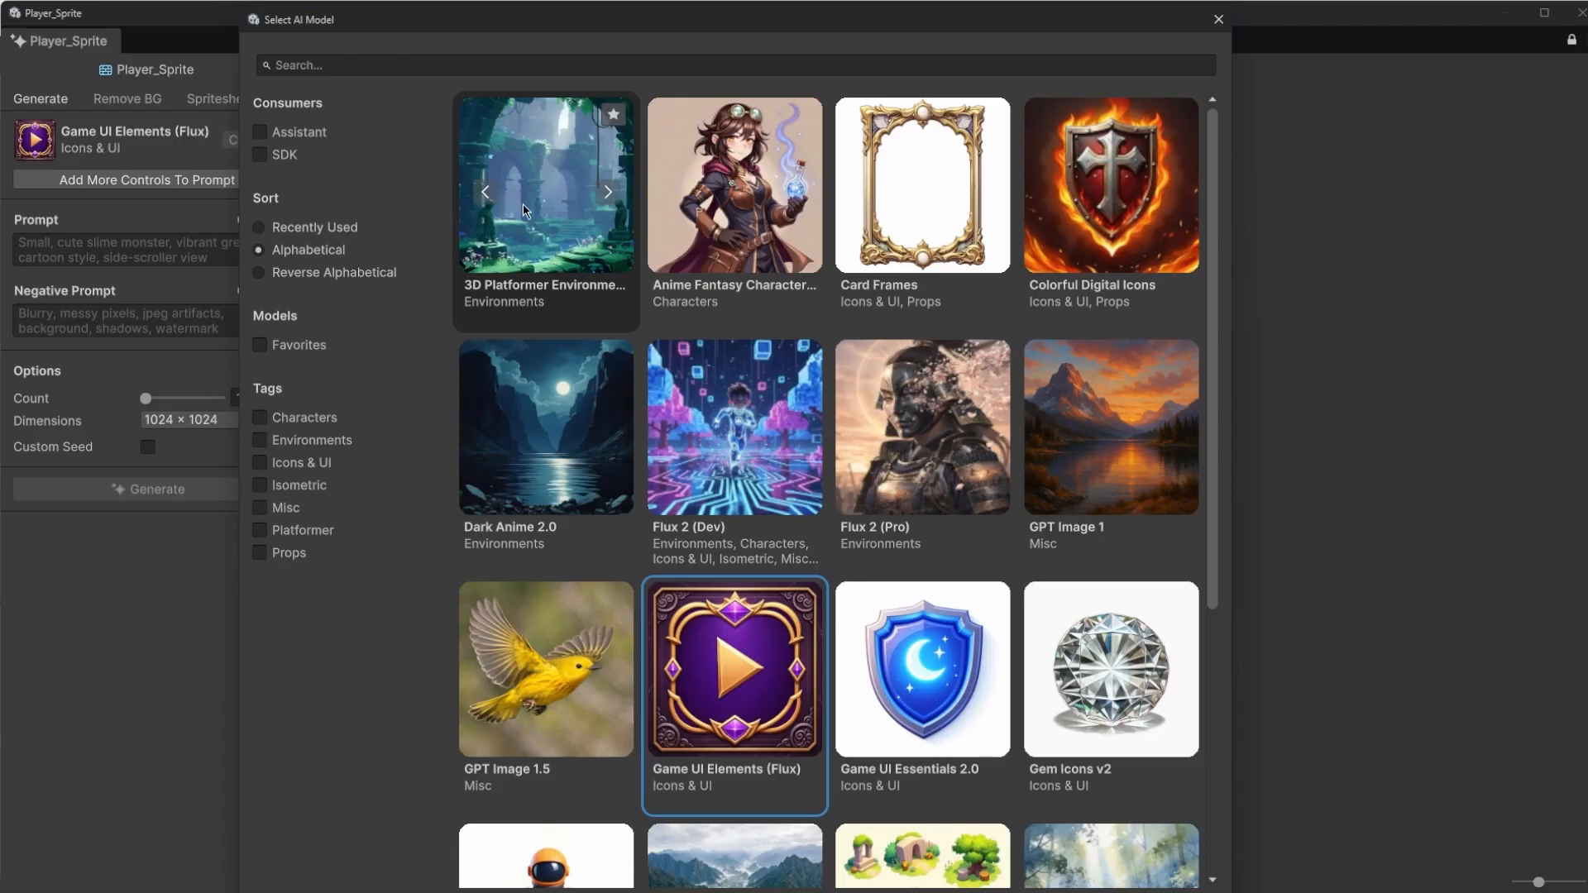
left_click(795, 676)
left_click(796, 676)
left_click(796, 675)
left_click(796, 676)
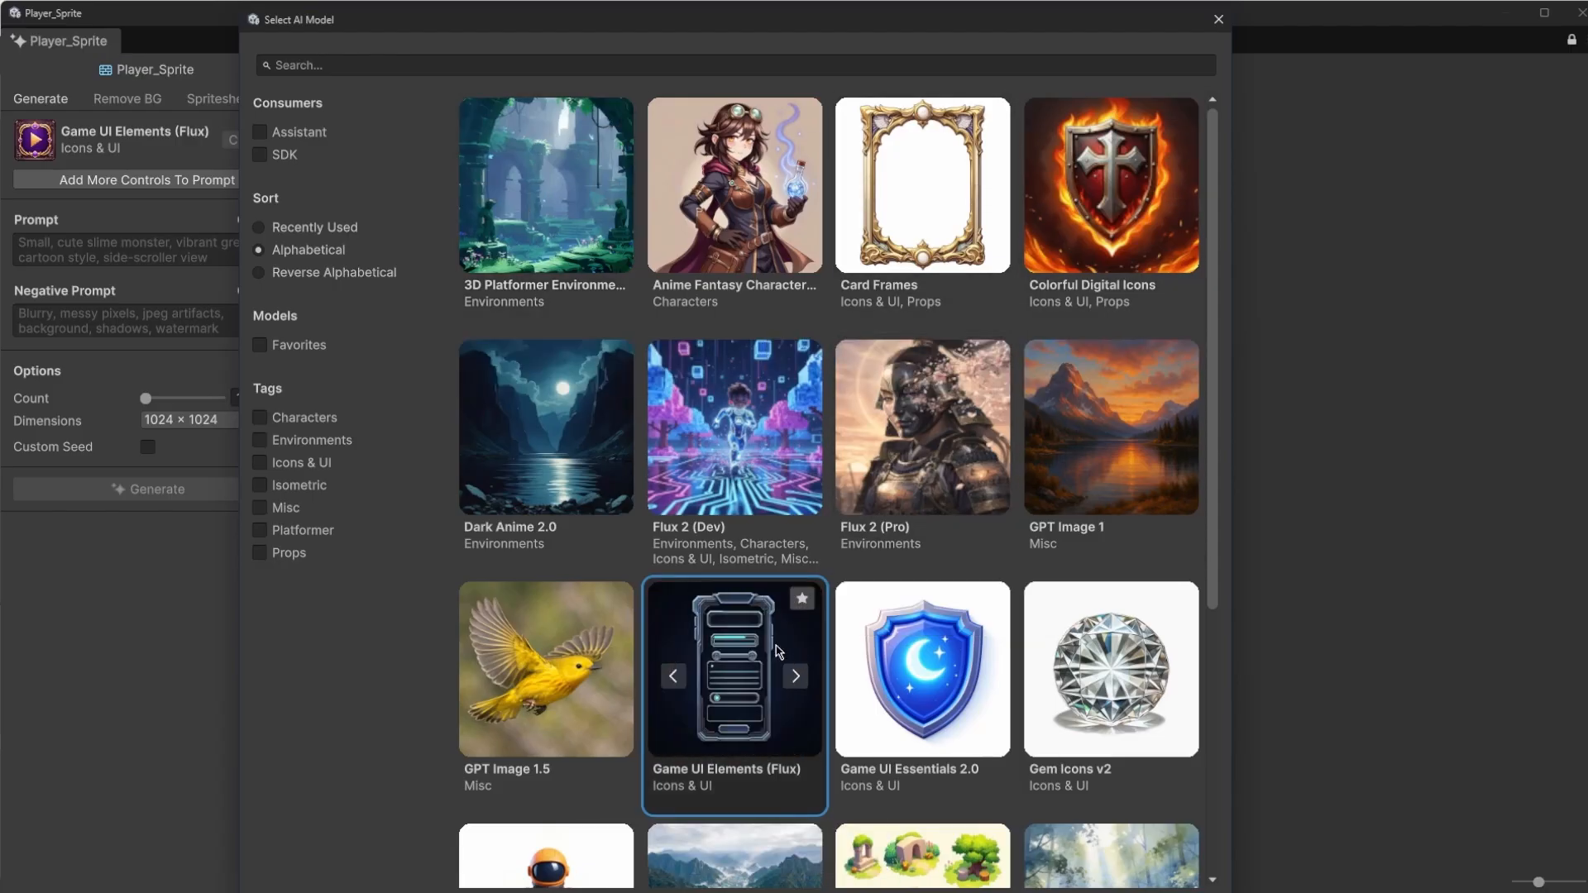
scroll(777, 651, "down", 1)
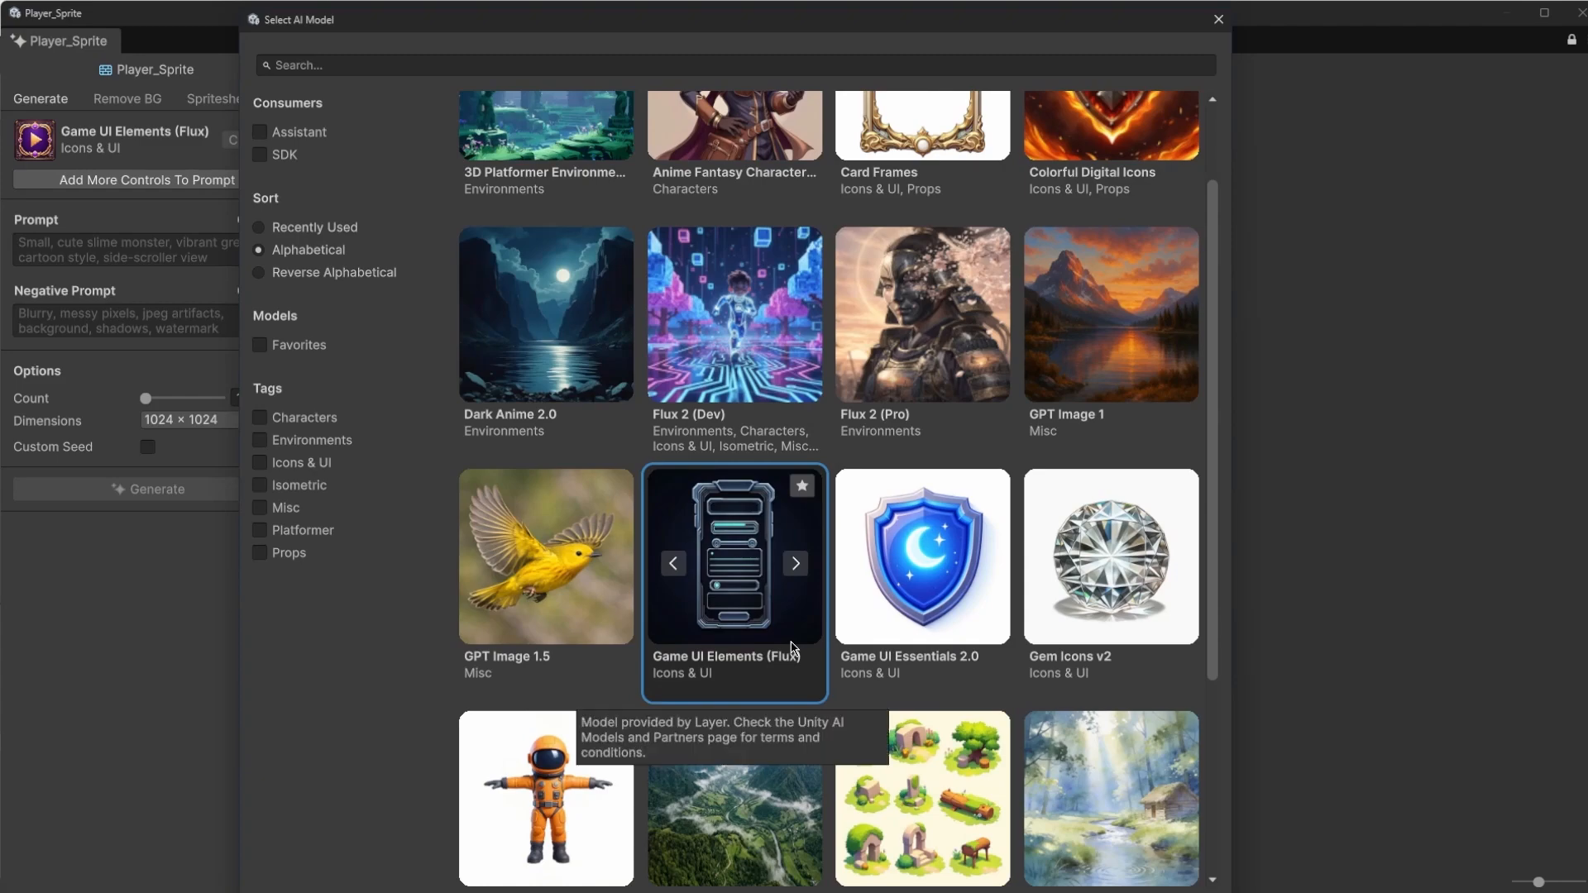
left_click(674, 565)
left_click(676, 565)
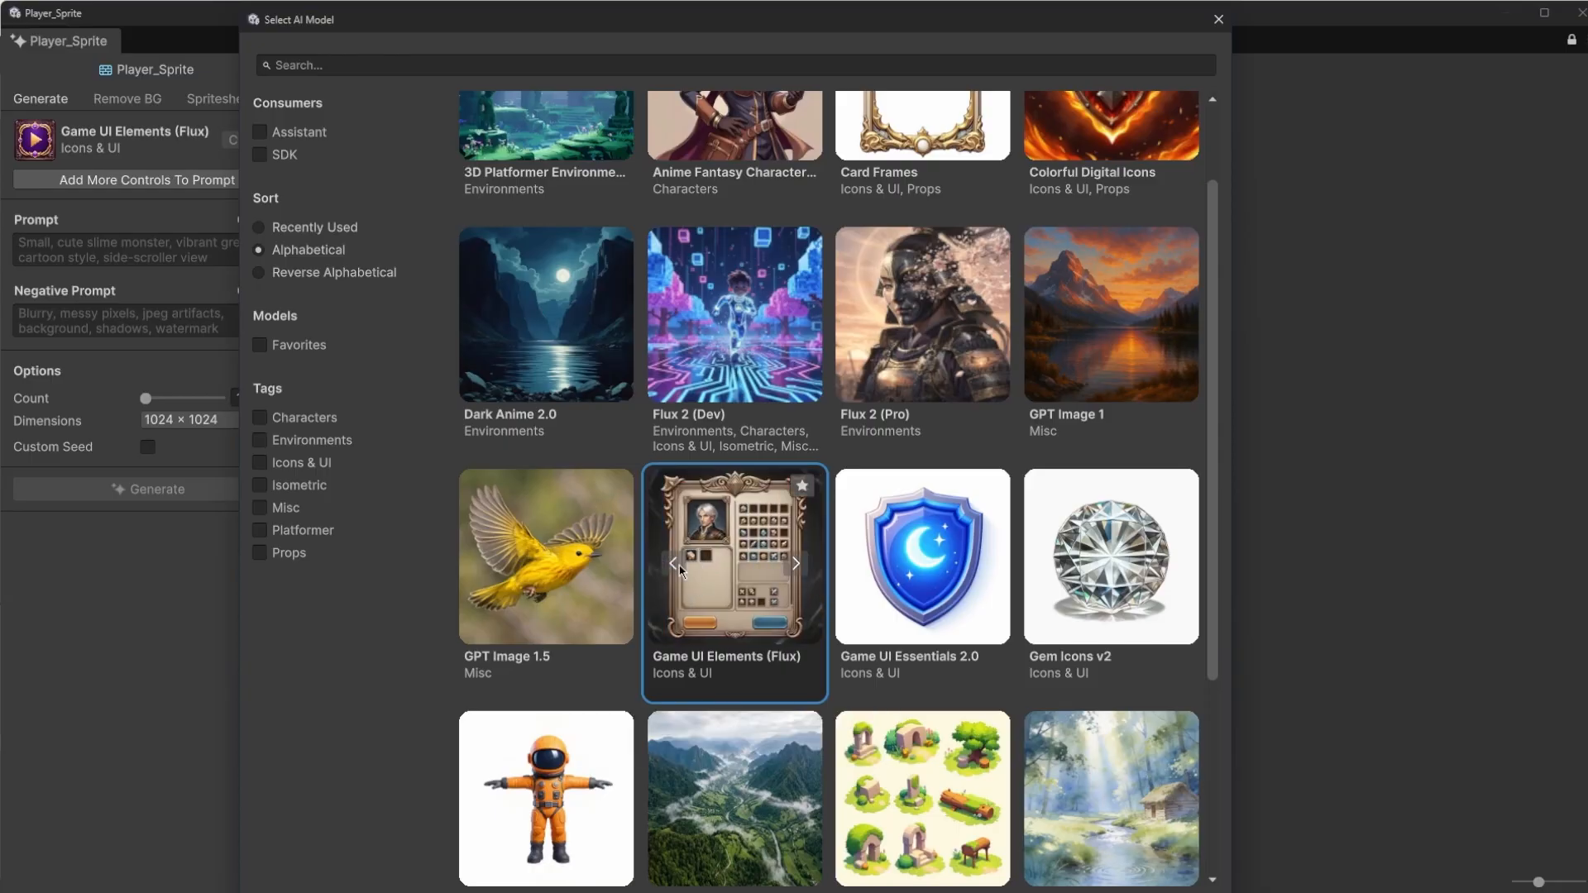
left_click(670, 566)
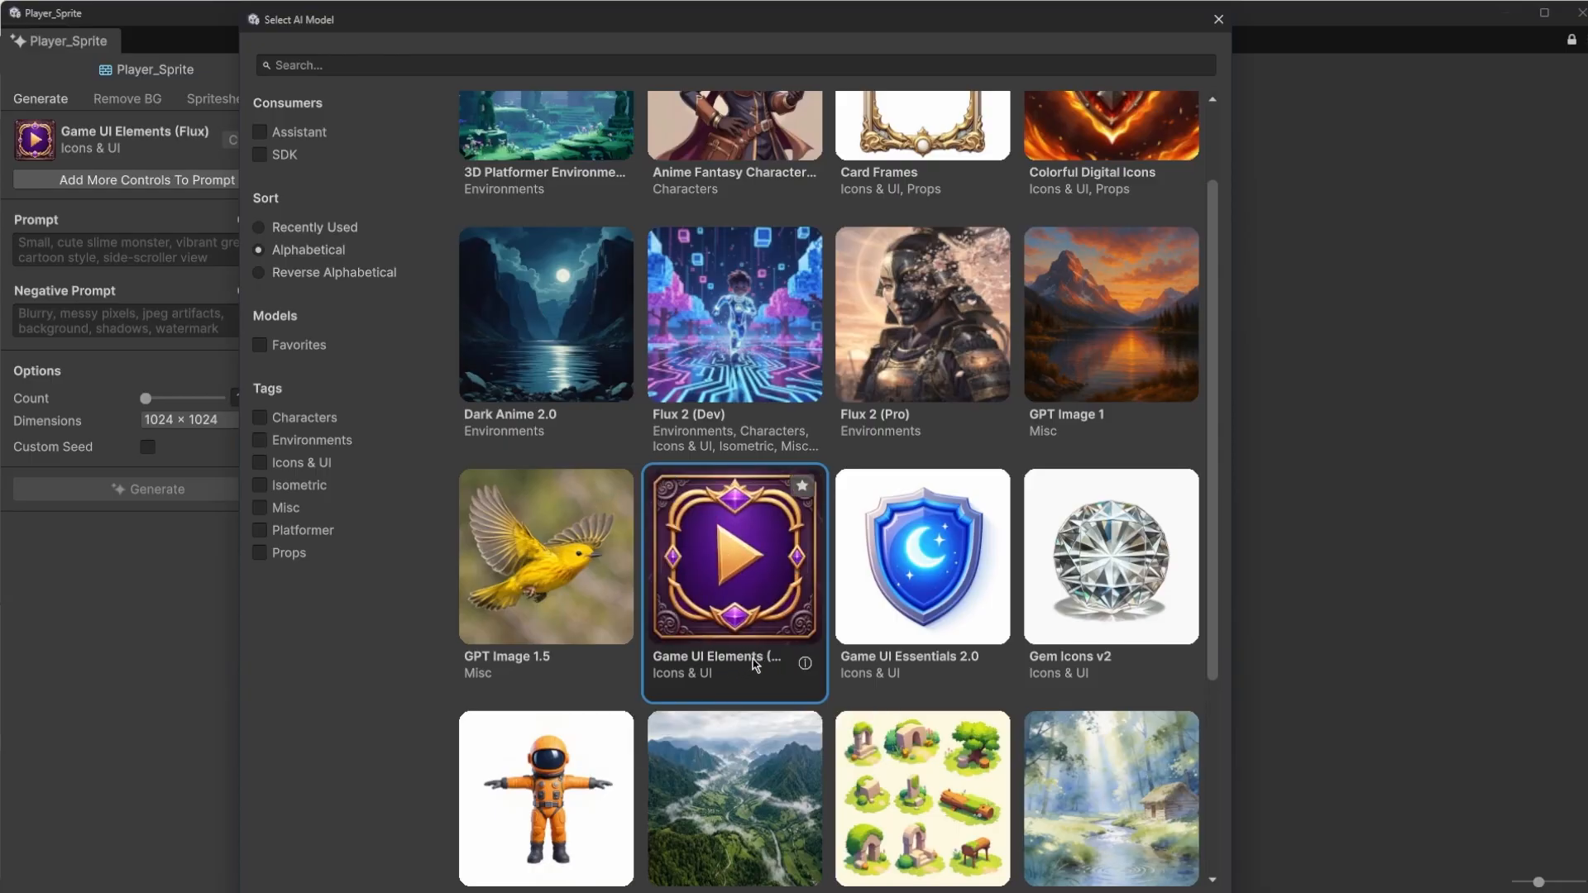
left_click(740, 592)
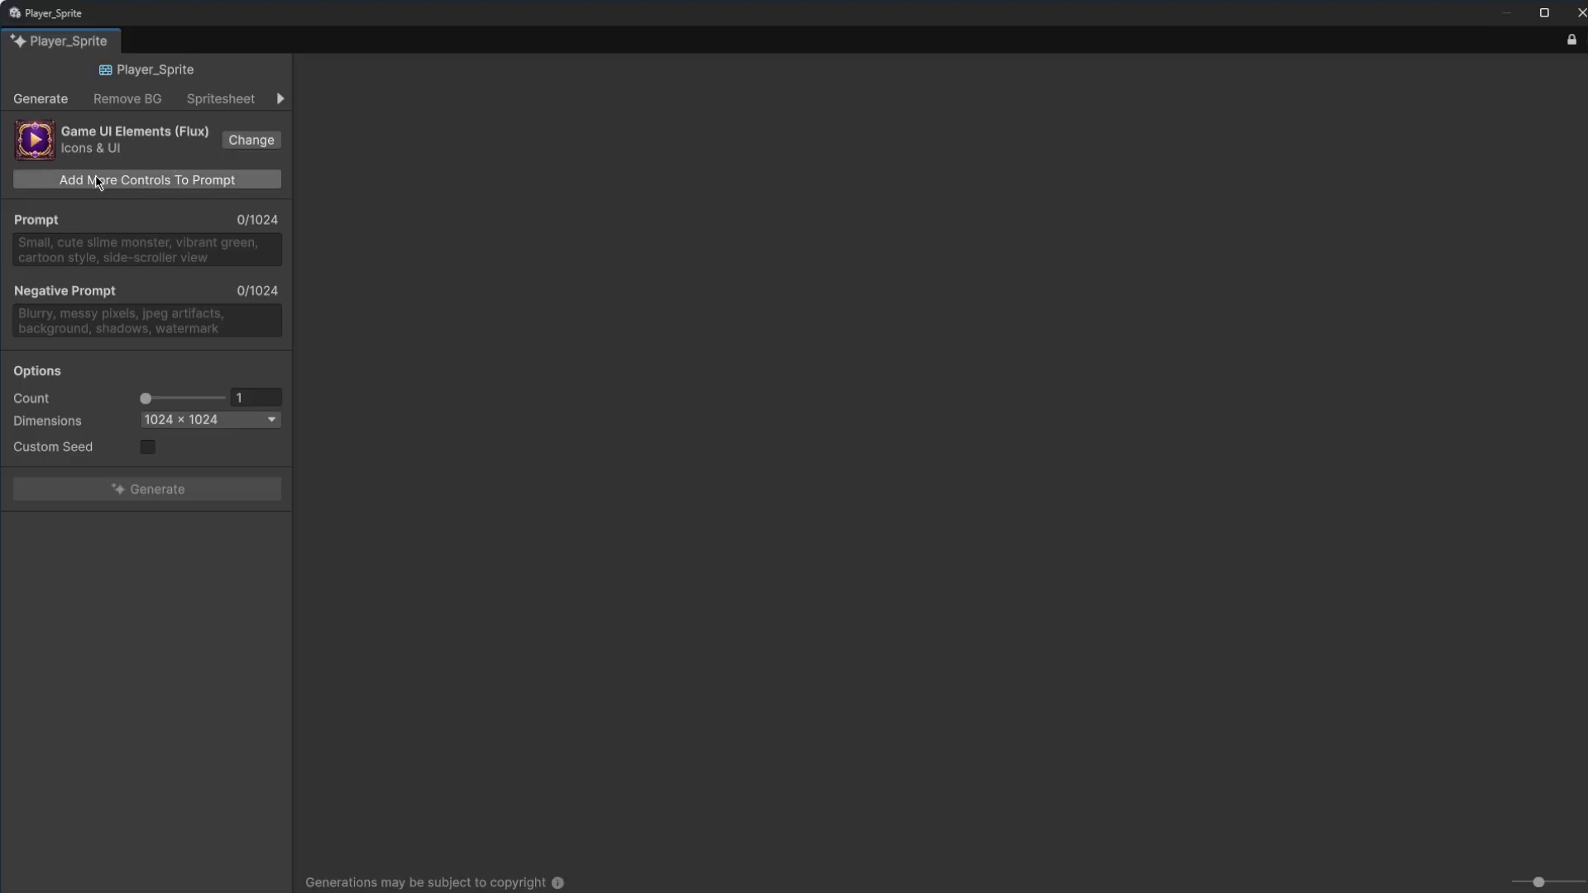
Review the reference operators that can be added to the sprite prompt, including Image Reference.
left_click(176, 186)
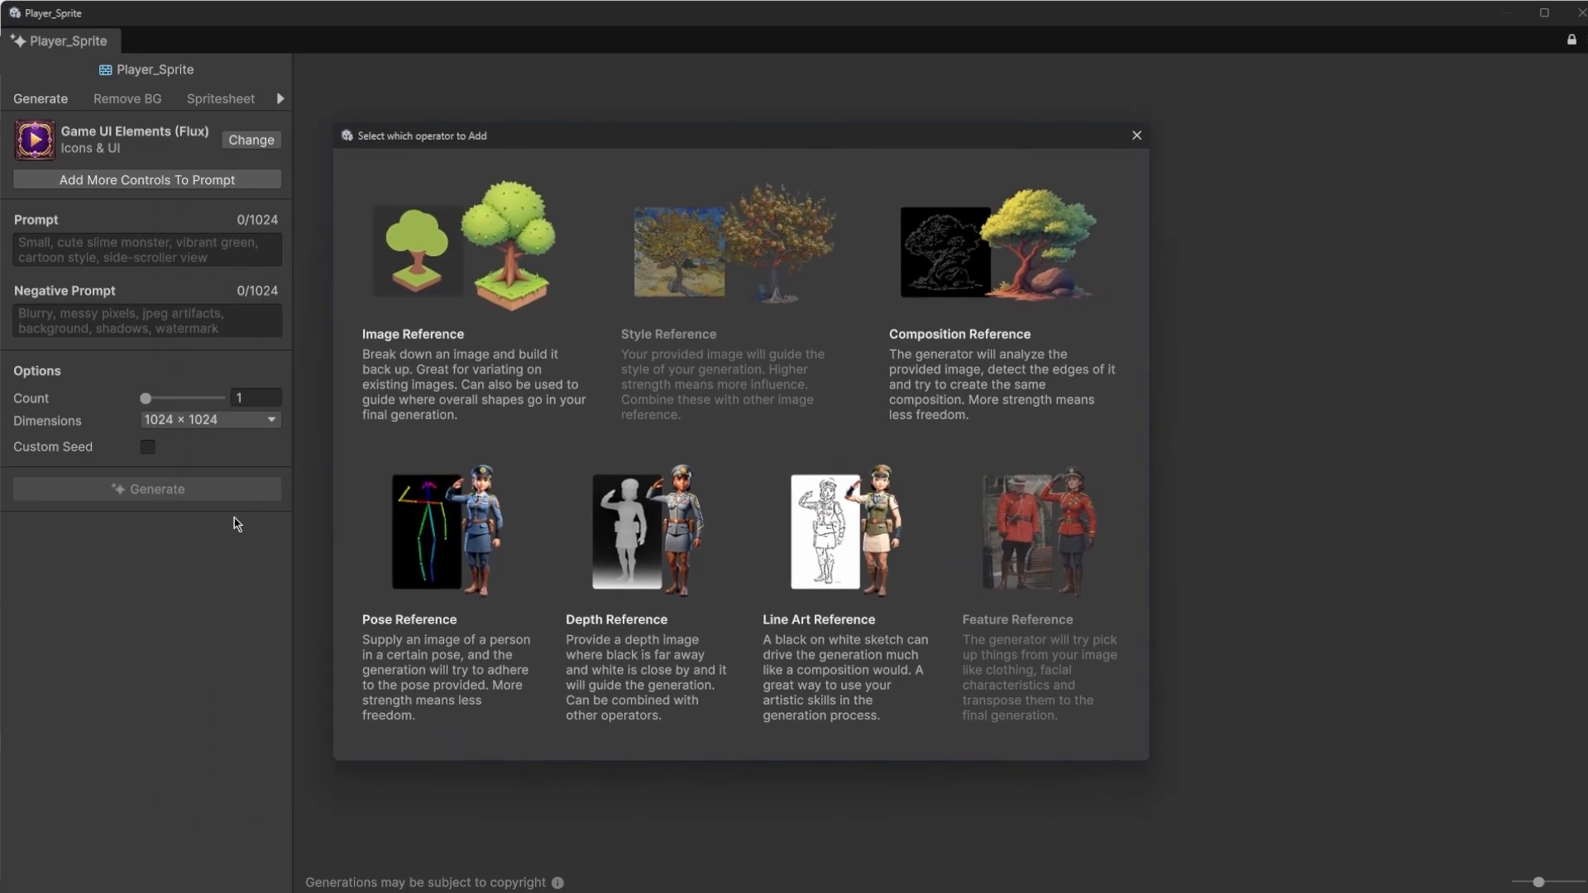
left_click(432, 367)
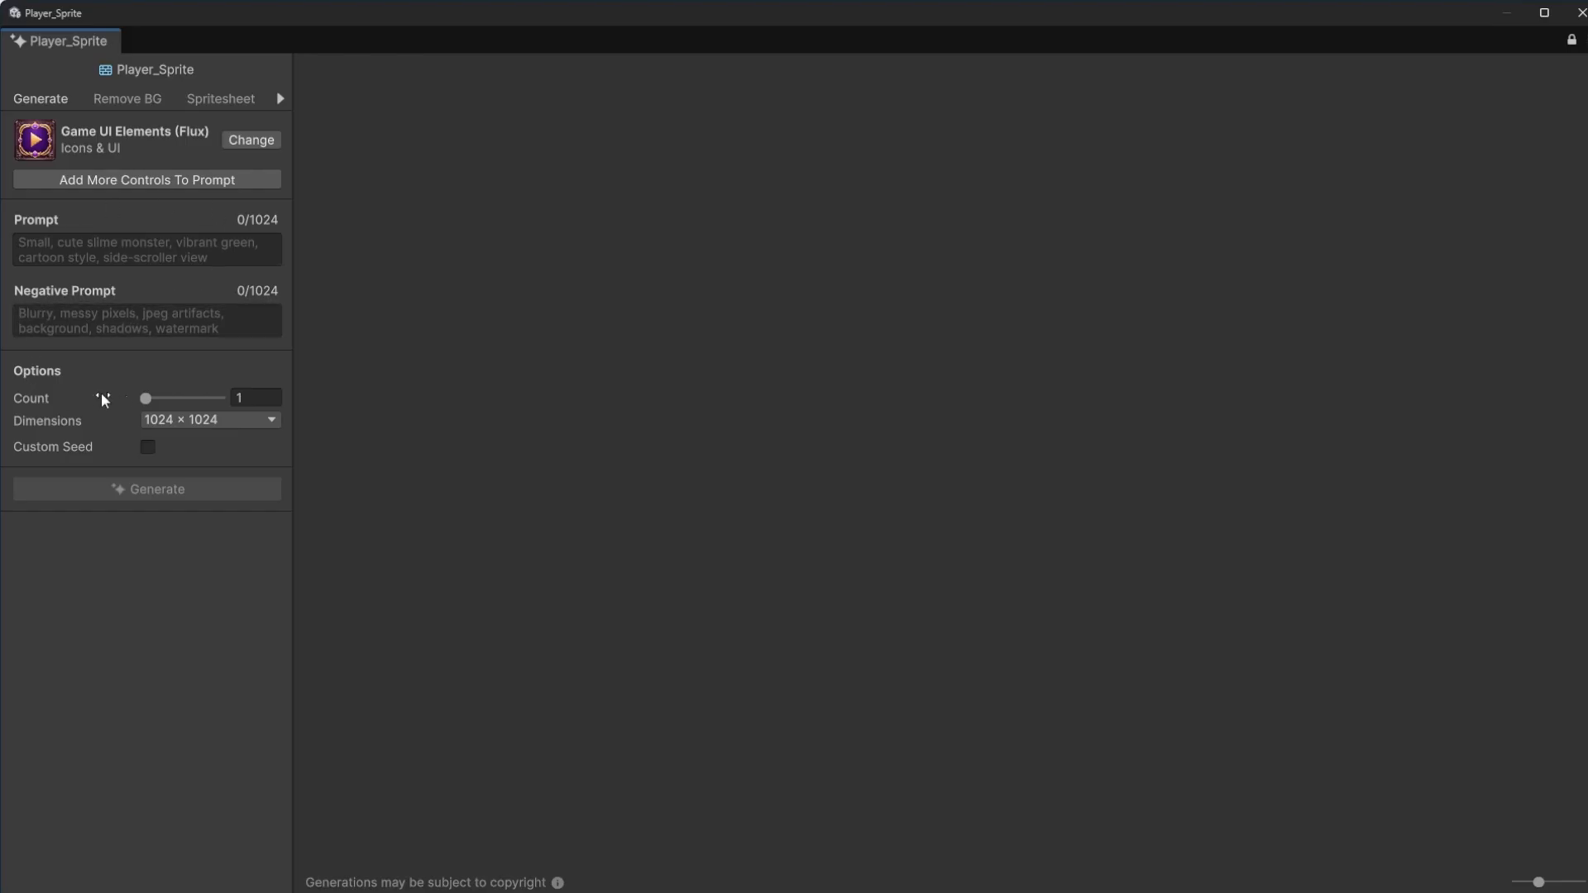
Set the sprite generation count to 4 and keep the dimensions at 1024 × 1024.
left_click_drag(146, 399, 175, 413)
left_click(219, 421)
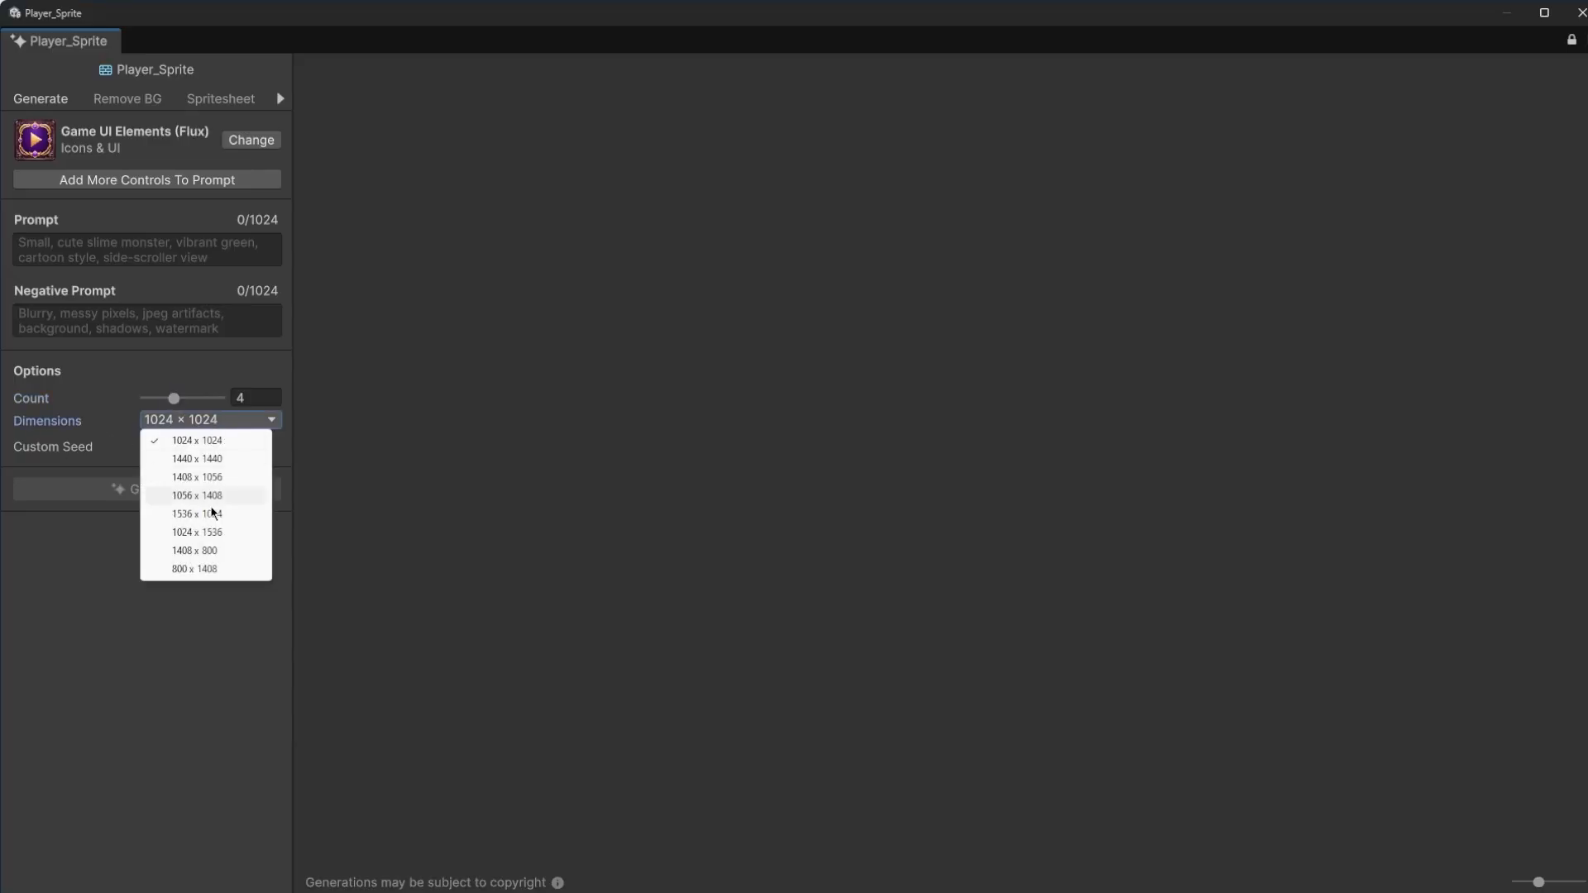
left_click(91, 433)
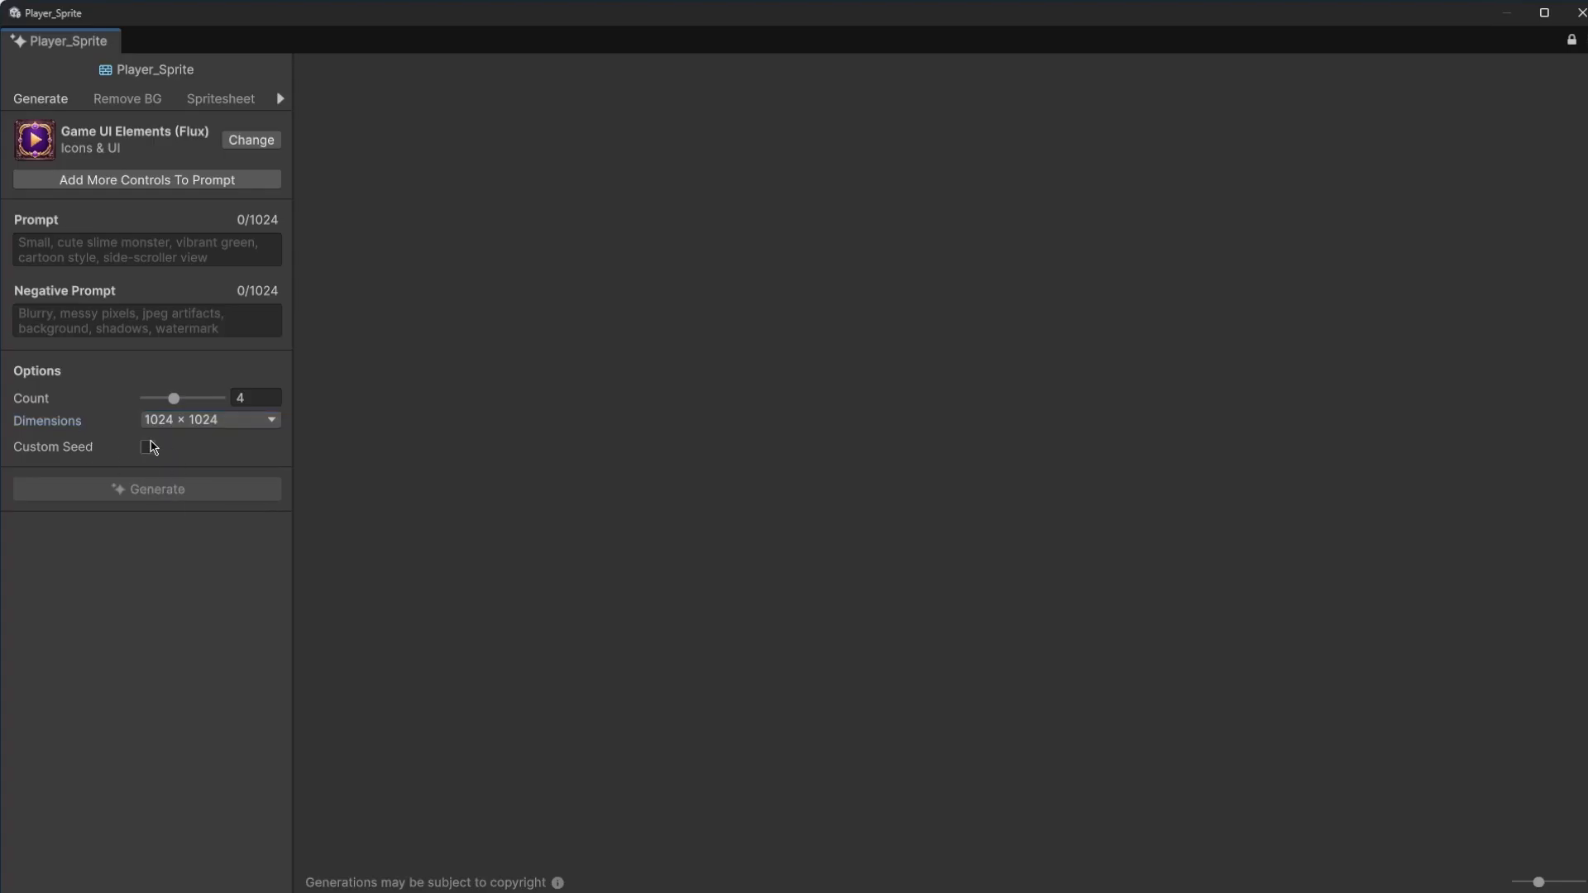
left_click(148, 449)
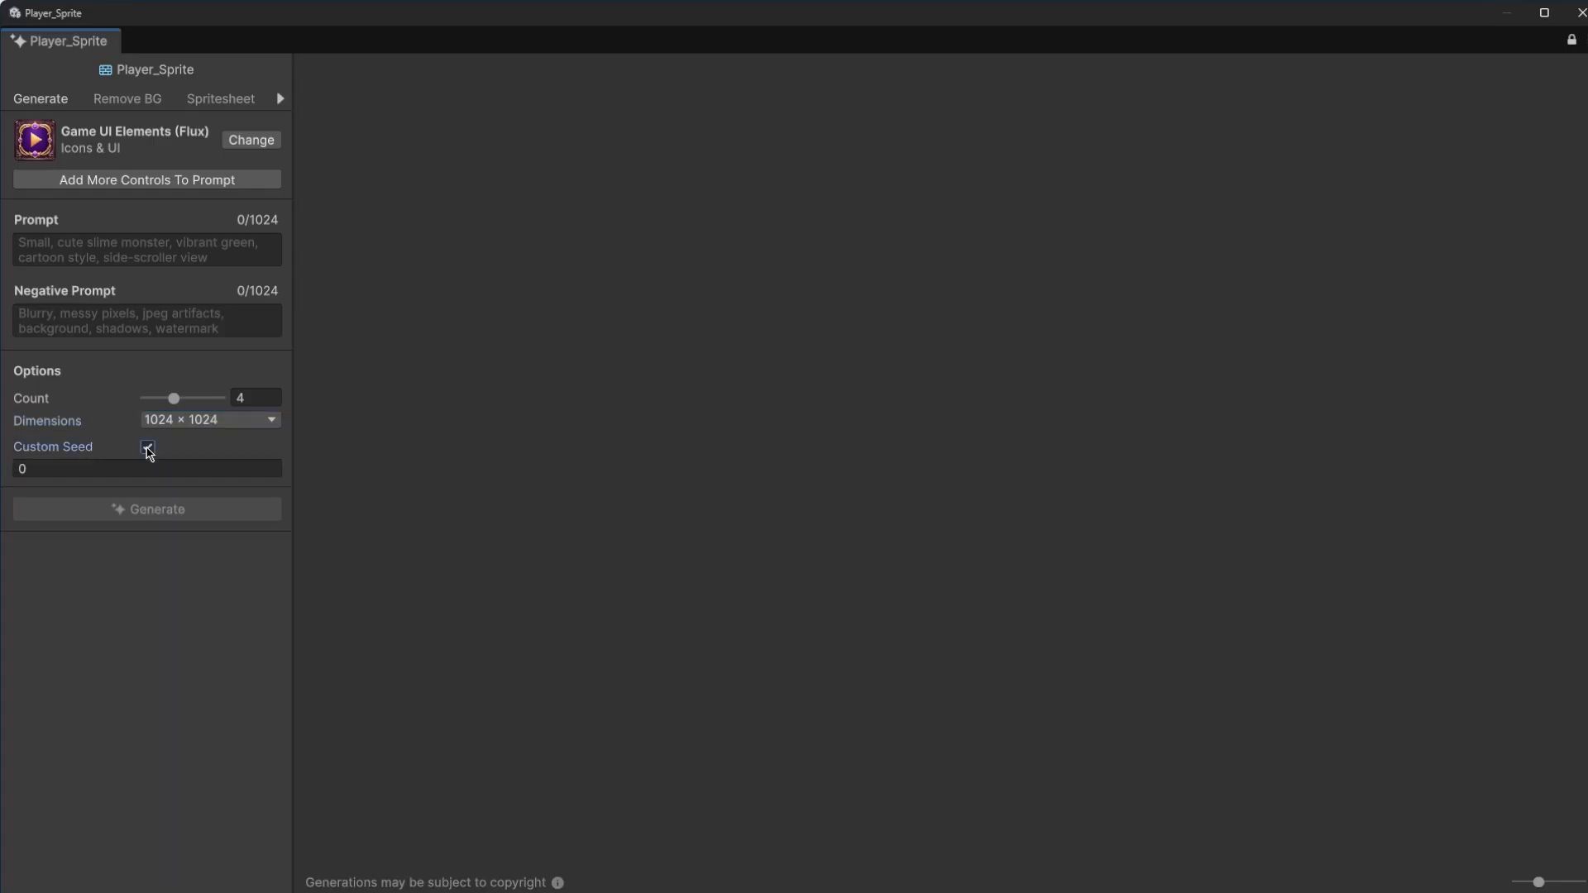
left_click(70, 471)
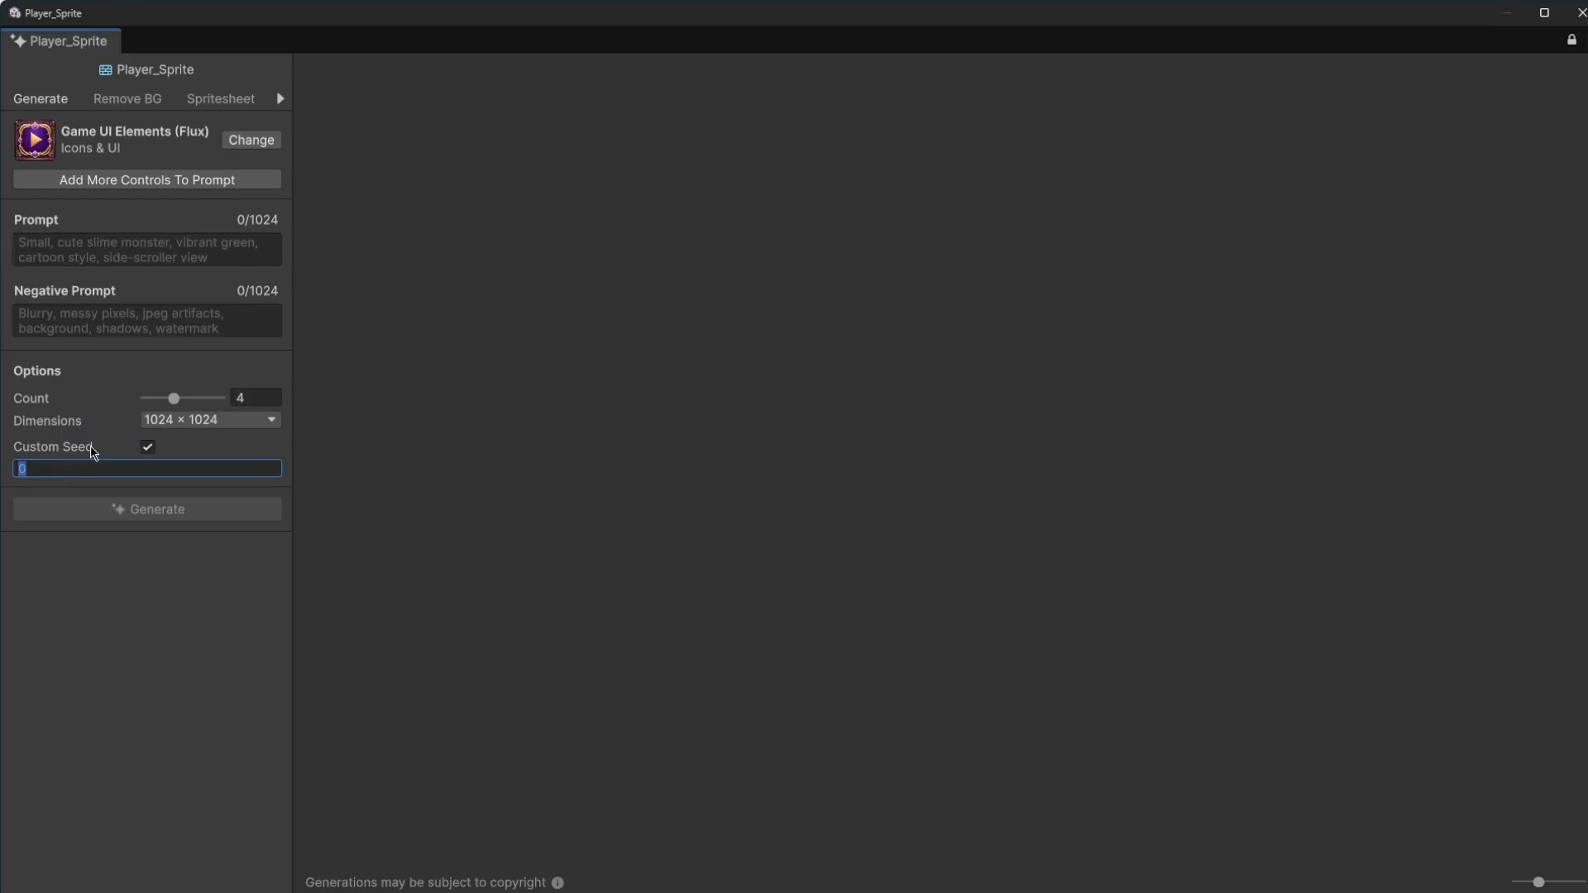
left_click(148, 448)
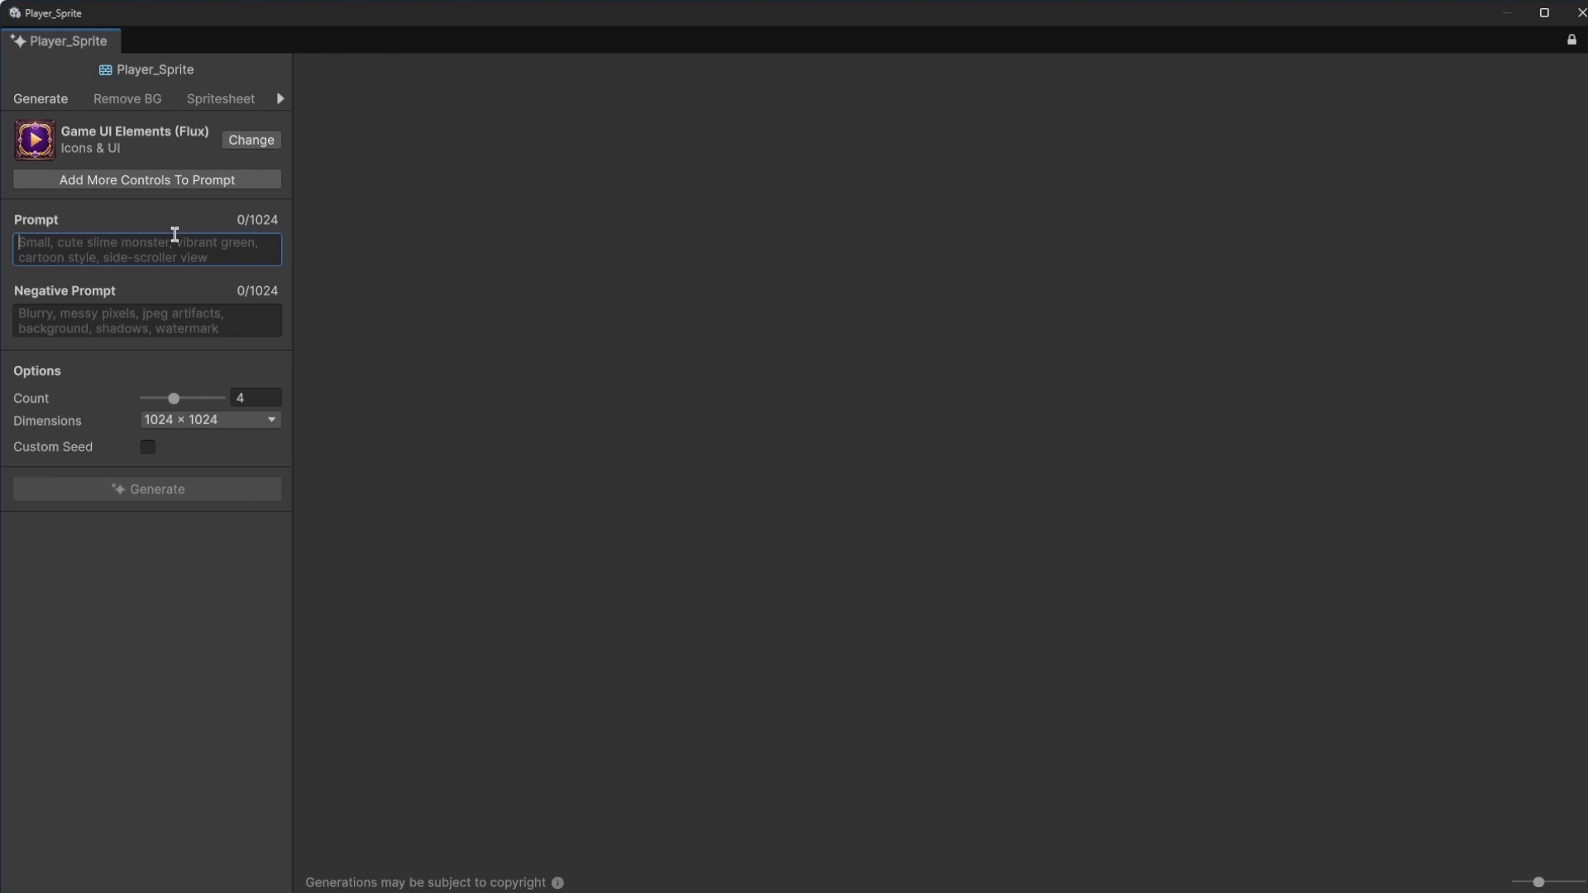
Write the sprite prompt "2D spaceship seen from directly above, top-down view, flat, transparent background".
type("2")
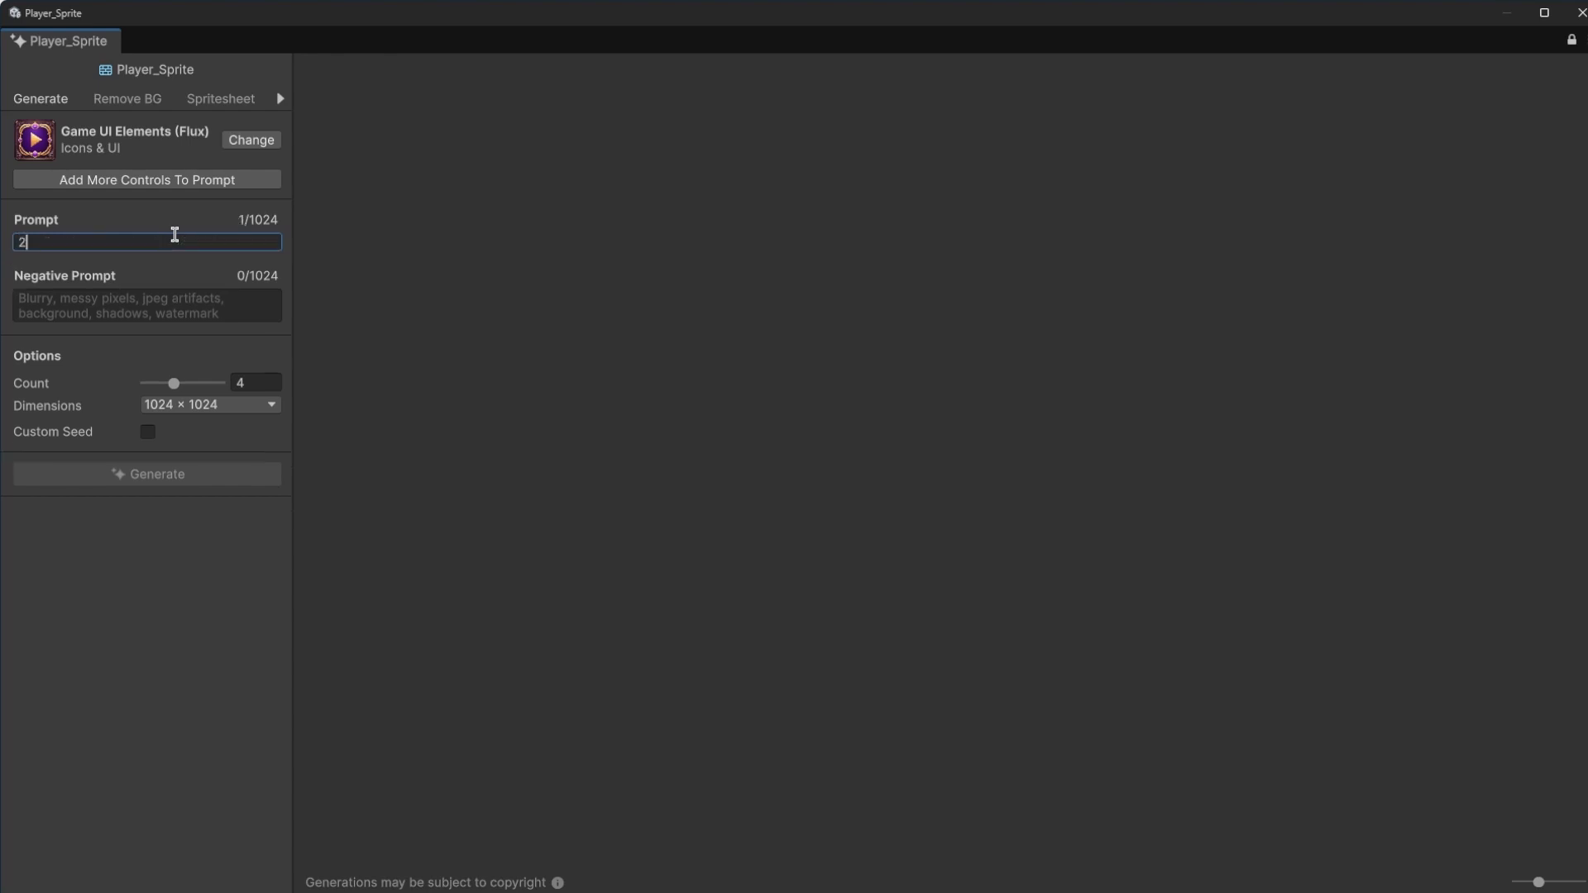
type("D spacesh")
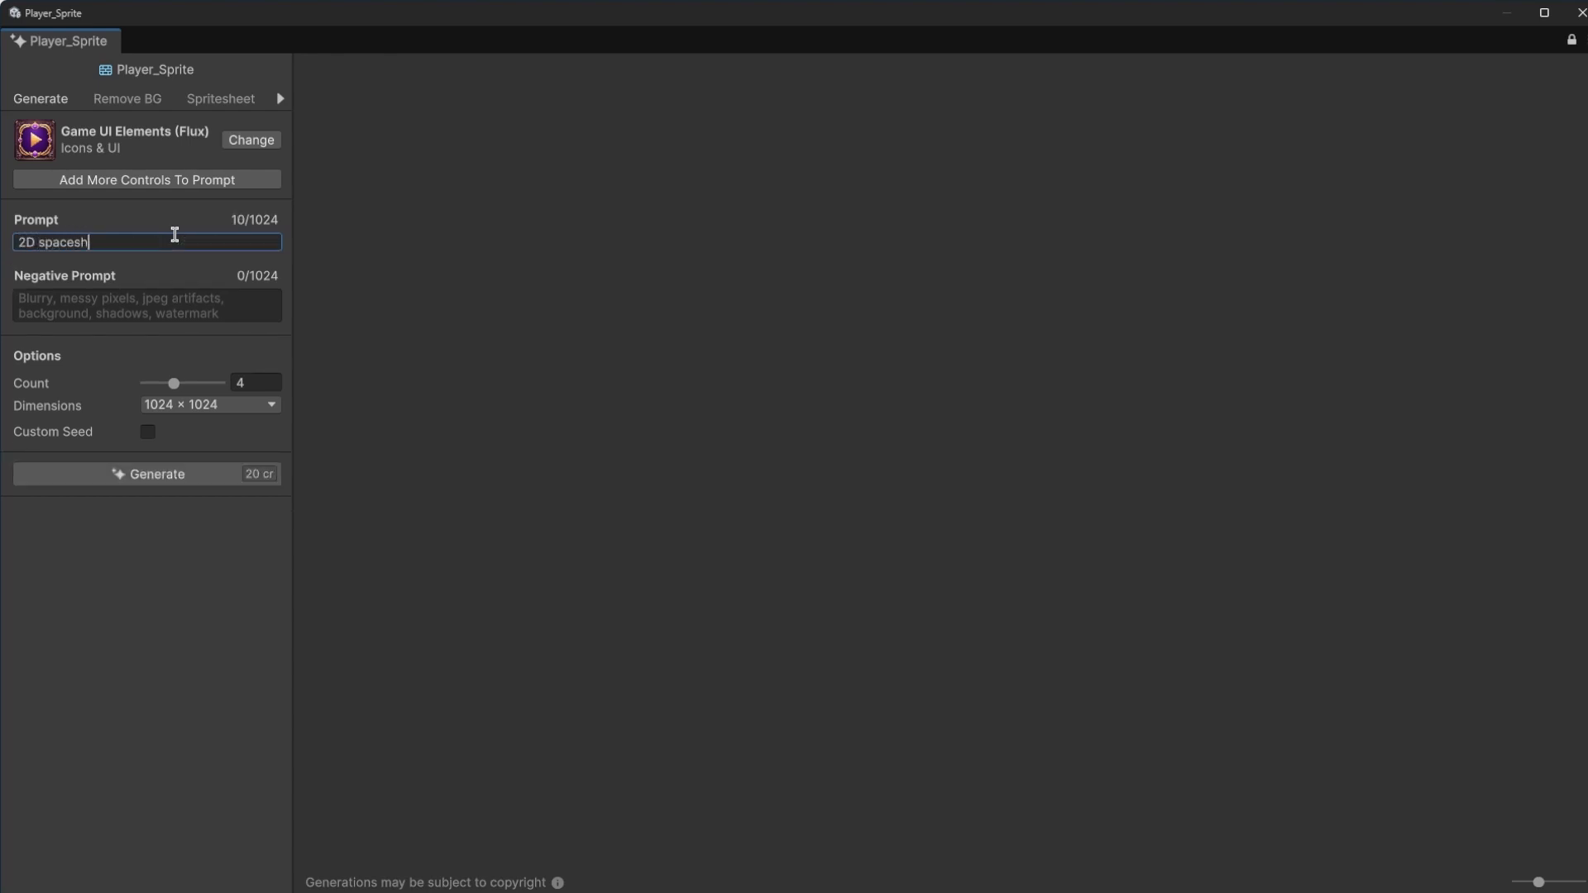
type("ip seen drom directly above, top-down ")
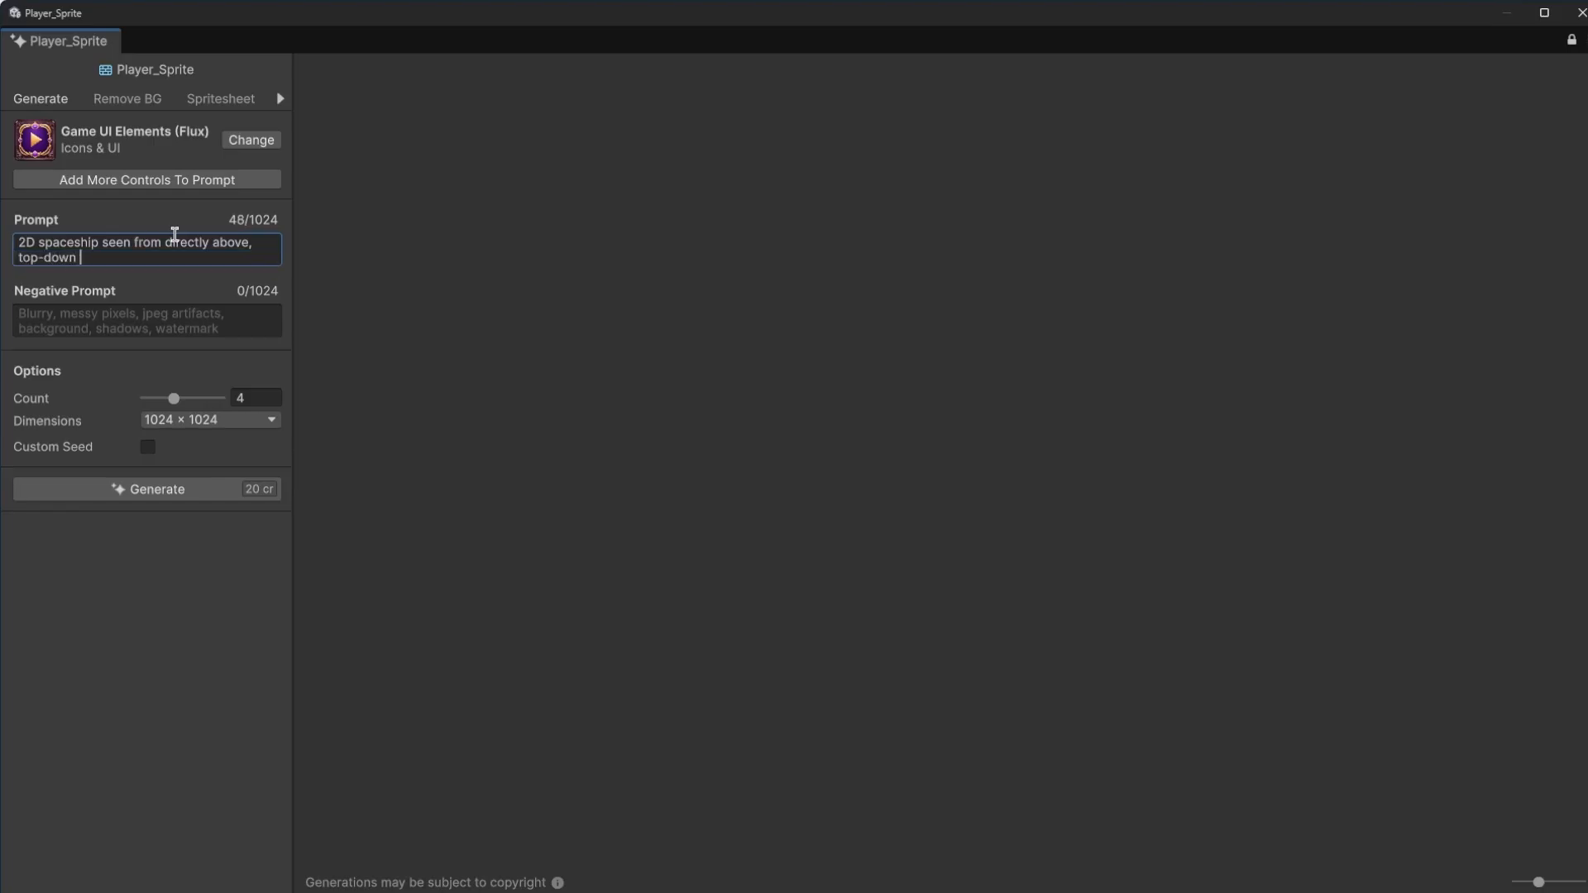
type("view, flat, transparent background")
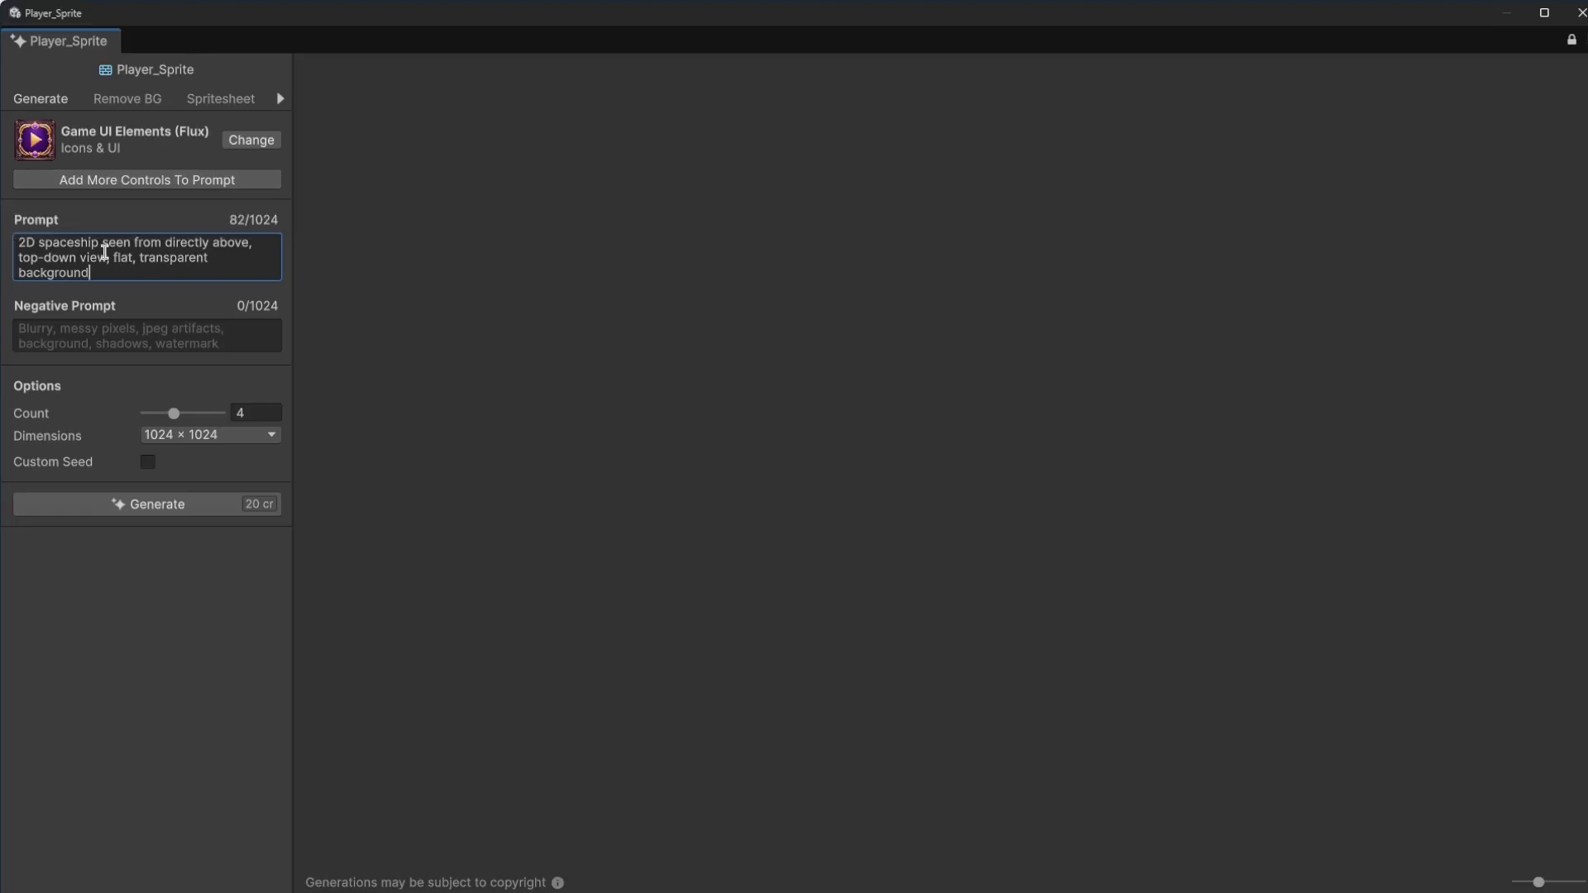
Fill in the negative prompt with "isometric, 3D, prespective, shadow, platfrom, pedestal, angle, tilt".
left_click(131, 343)
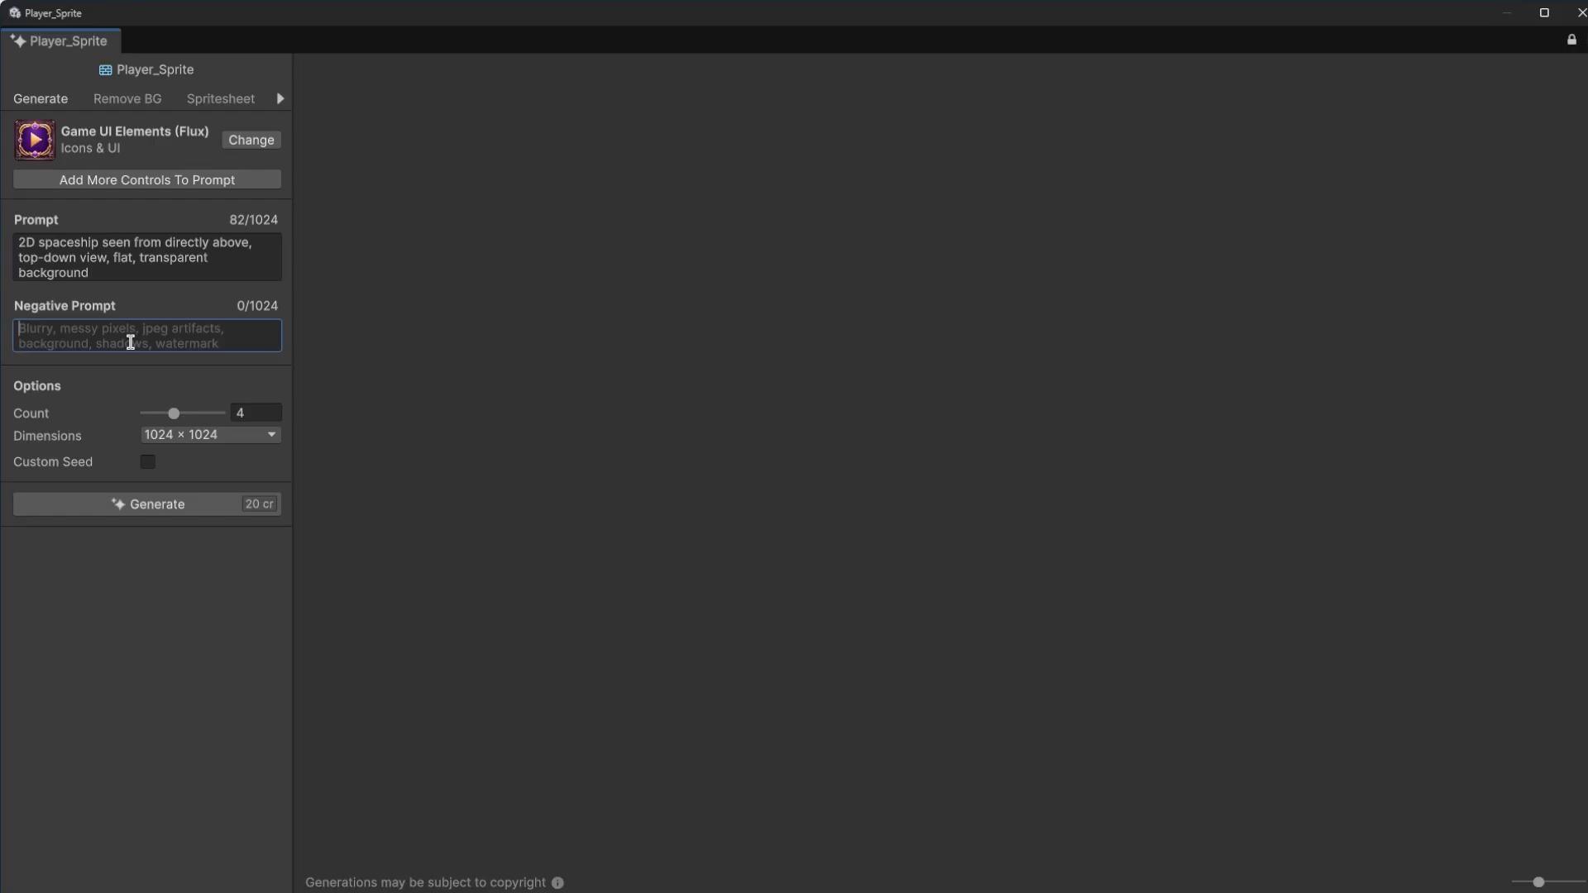
type("isom")
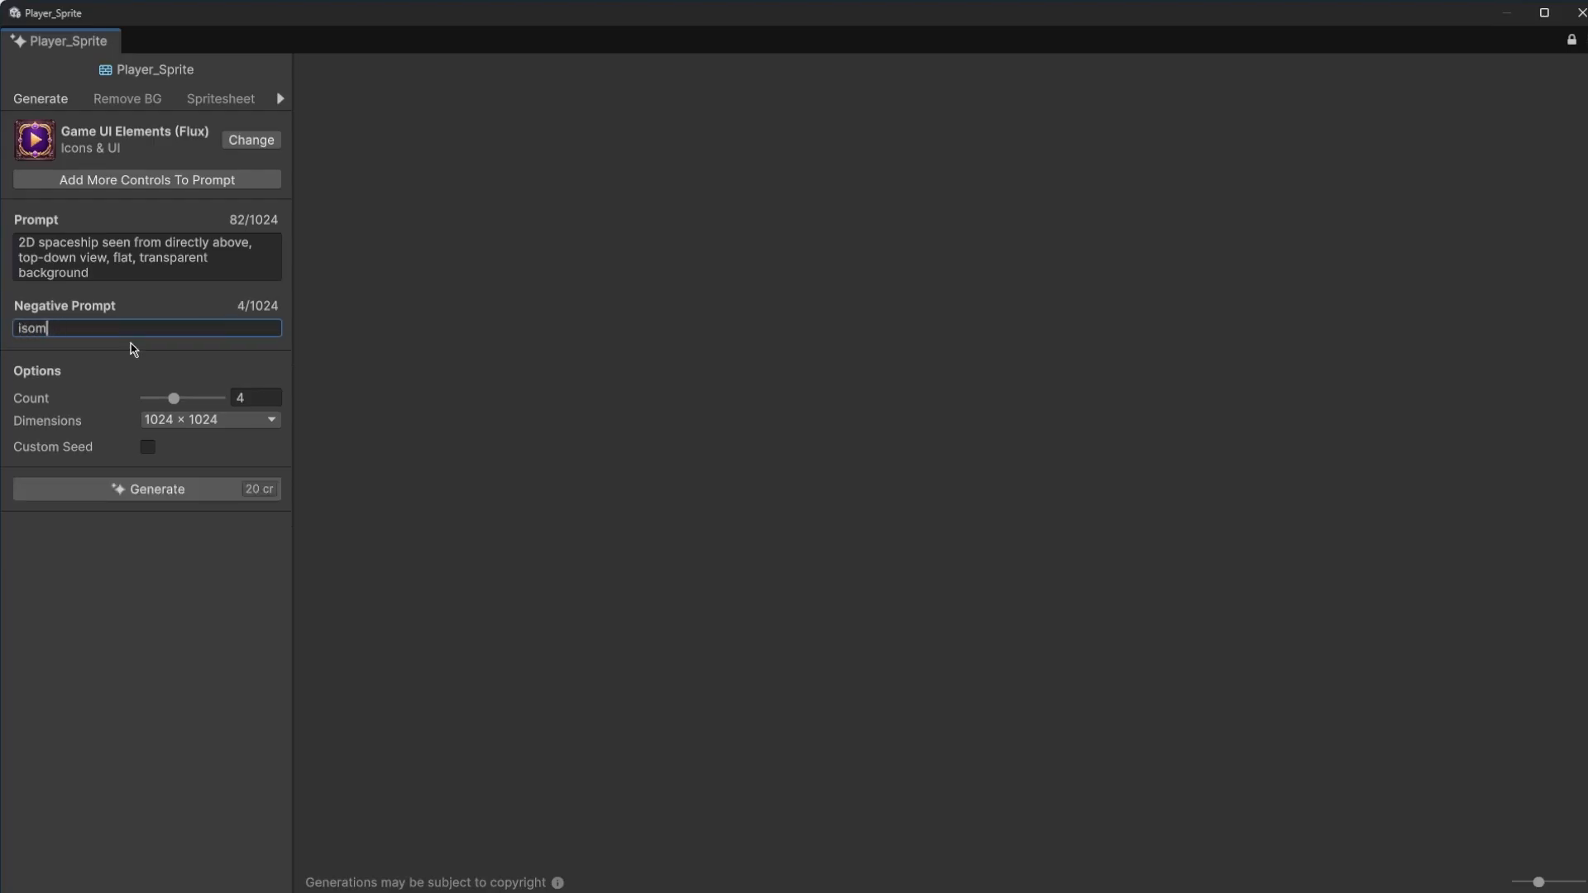
type("etric, 3D, prespective, shadow,")
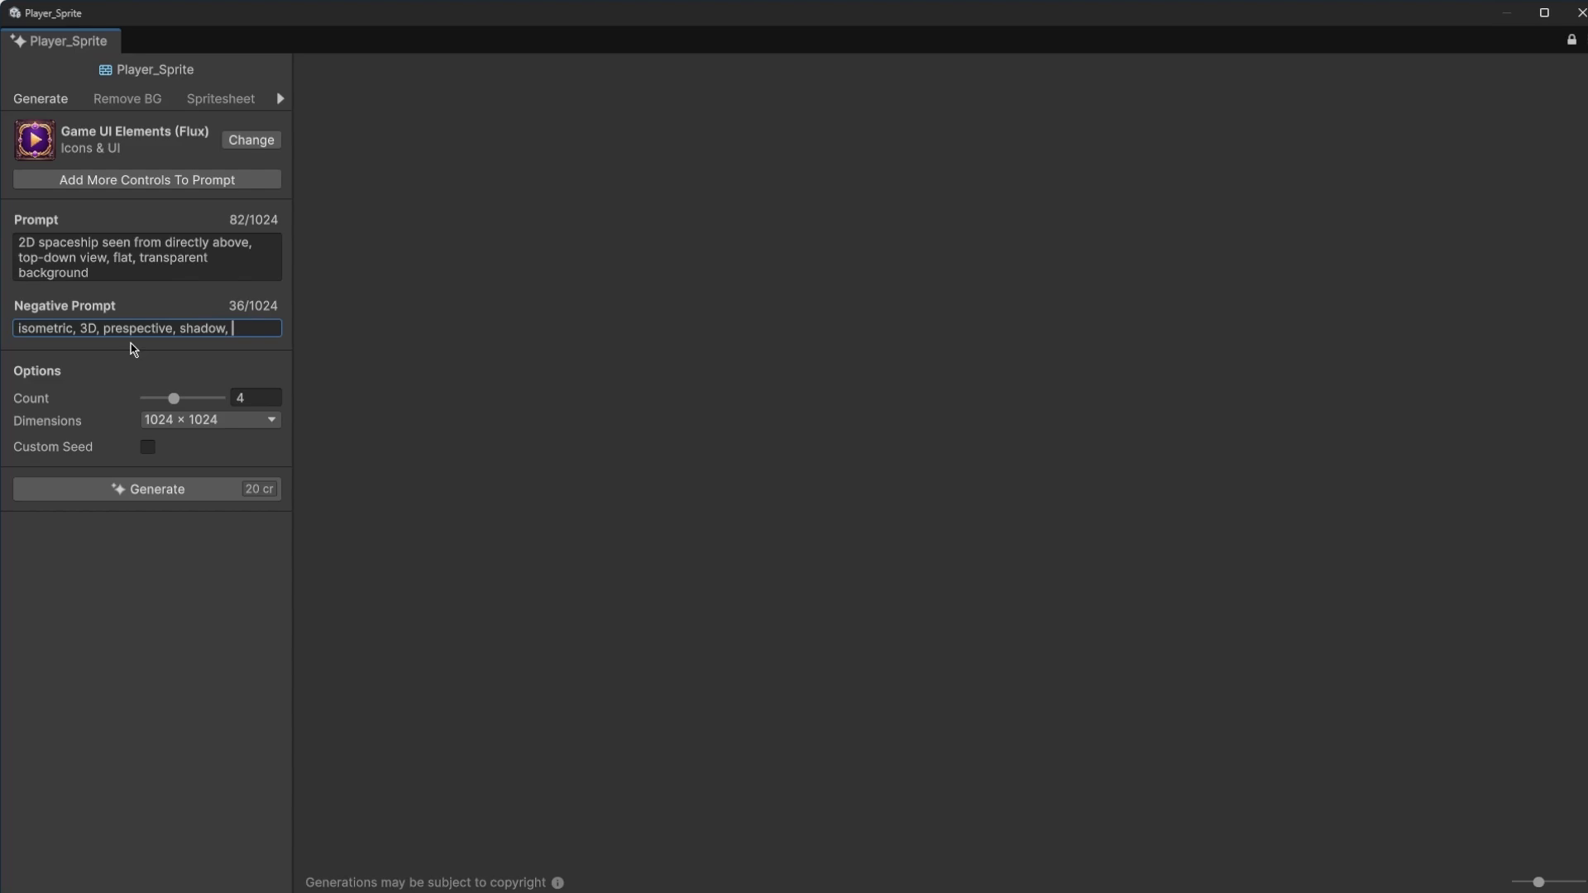
type(" platfrom")
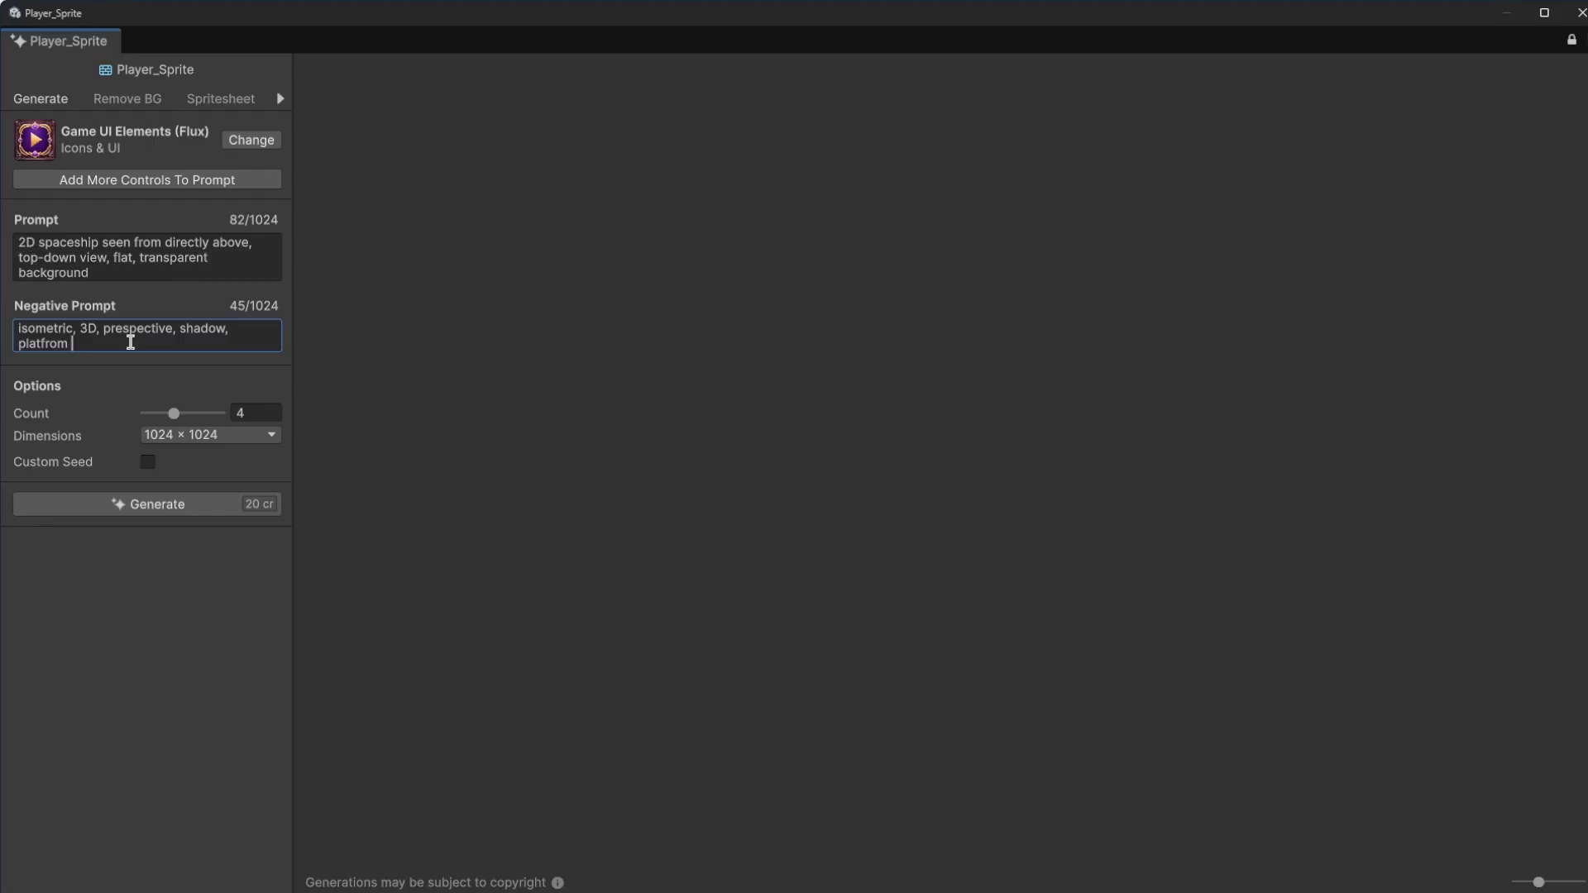
key("BackSpace")
type(", pedestal, angle, tilt")
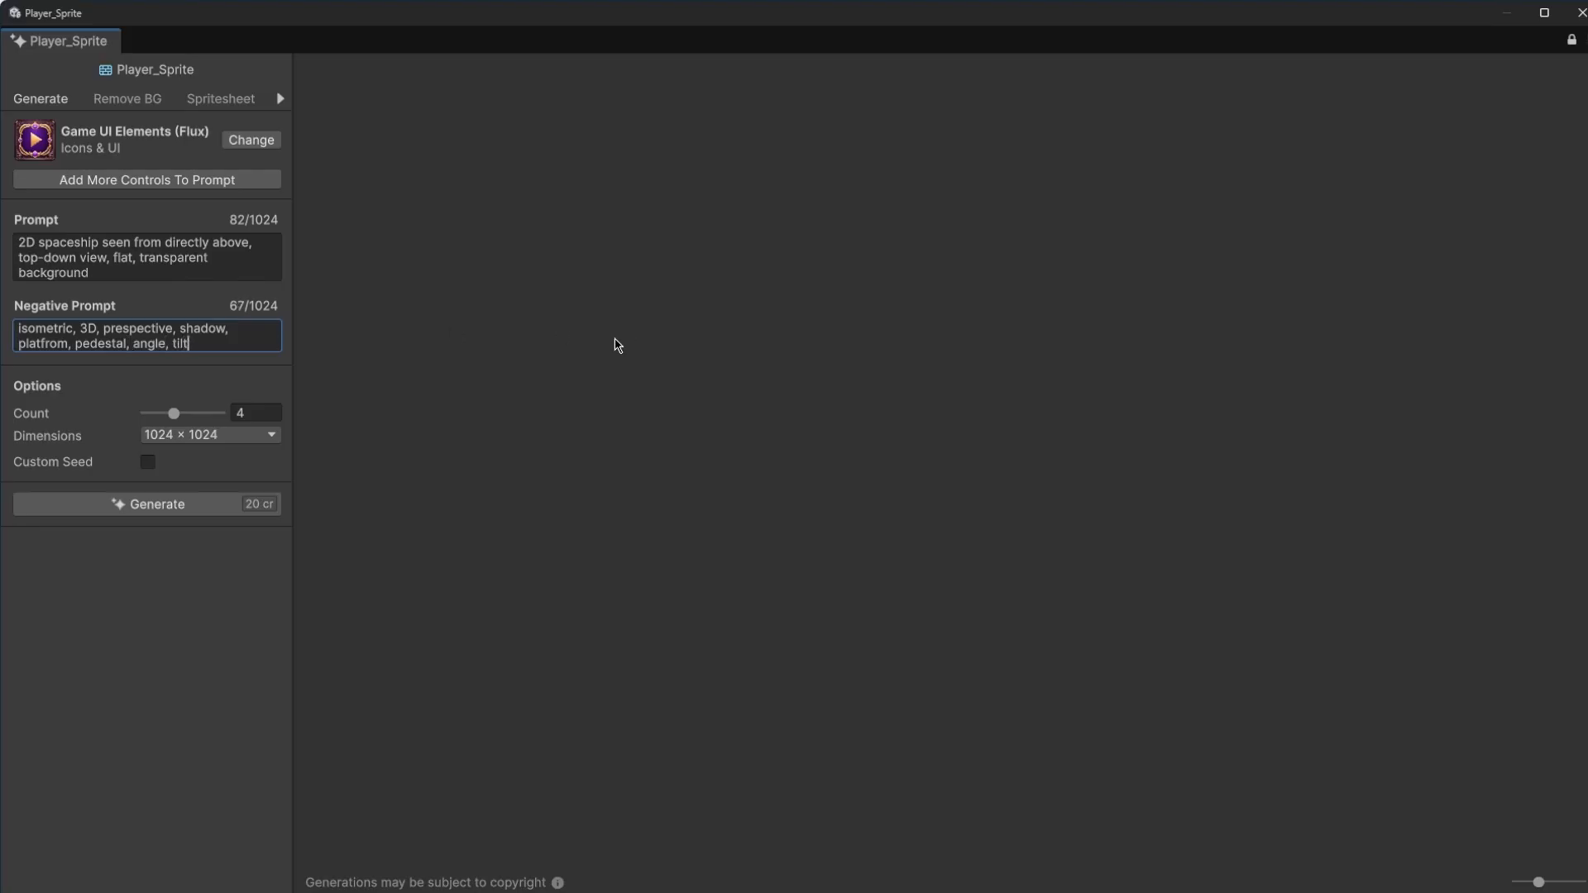
left_click(514, 329)
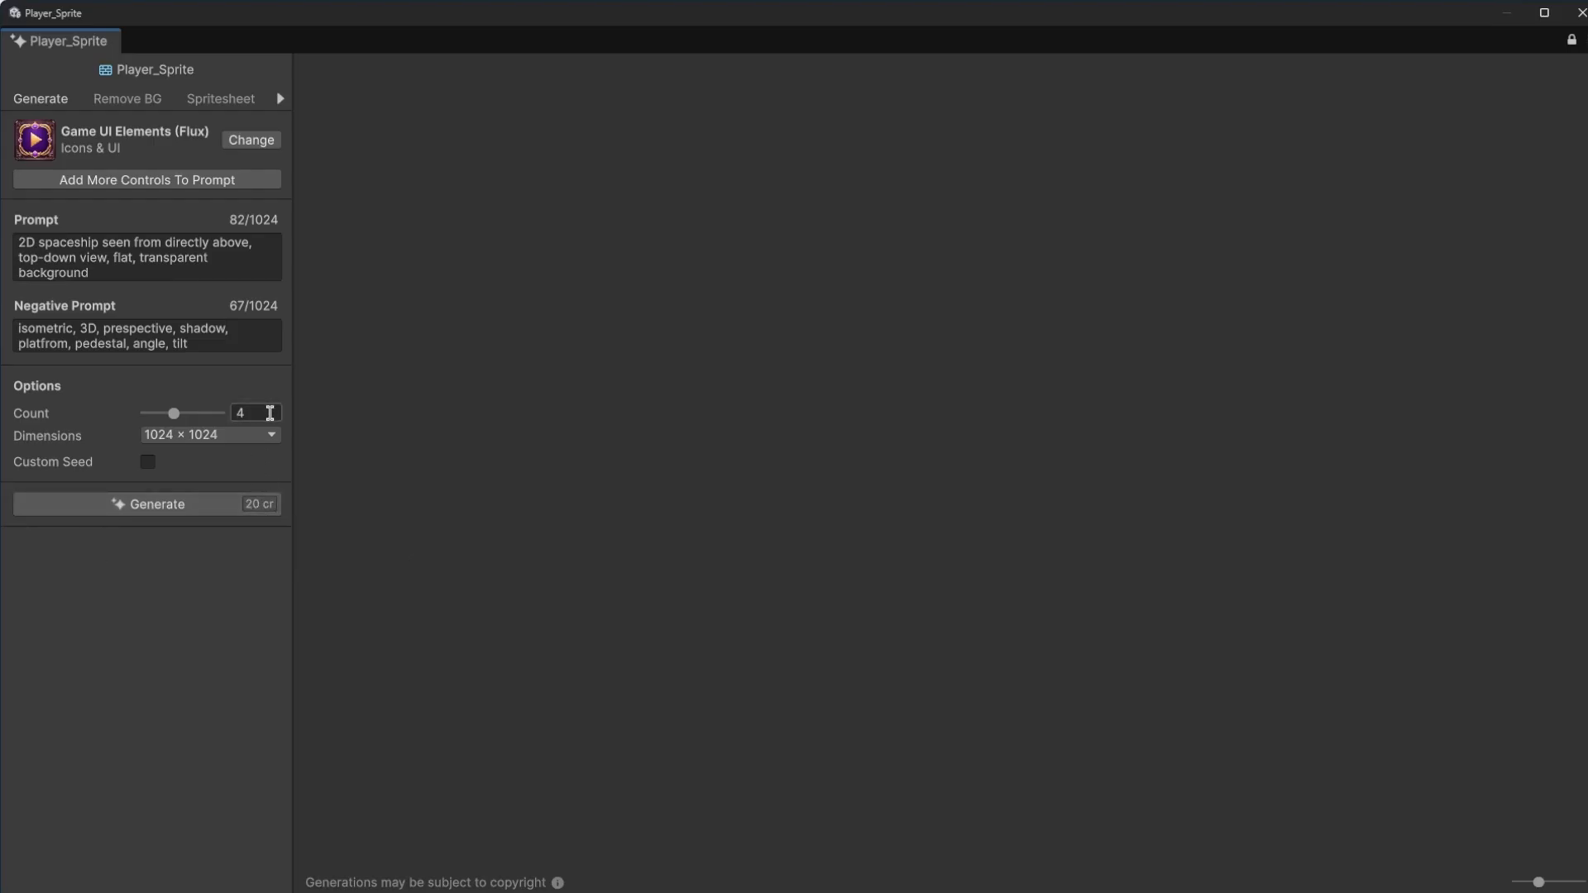
Compare the credit cost of a count of 1, set the count back to 4, and generate the spaceship sprites.
left_click_drag(173, 417, 124, 419)
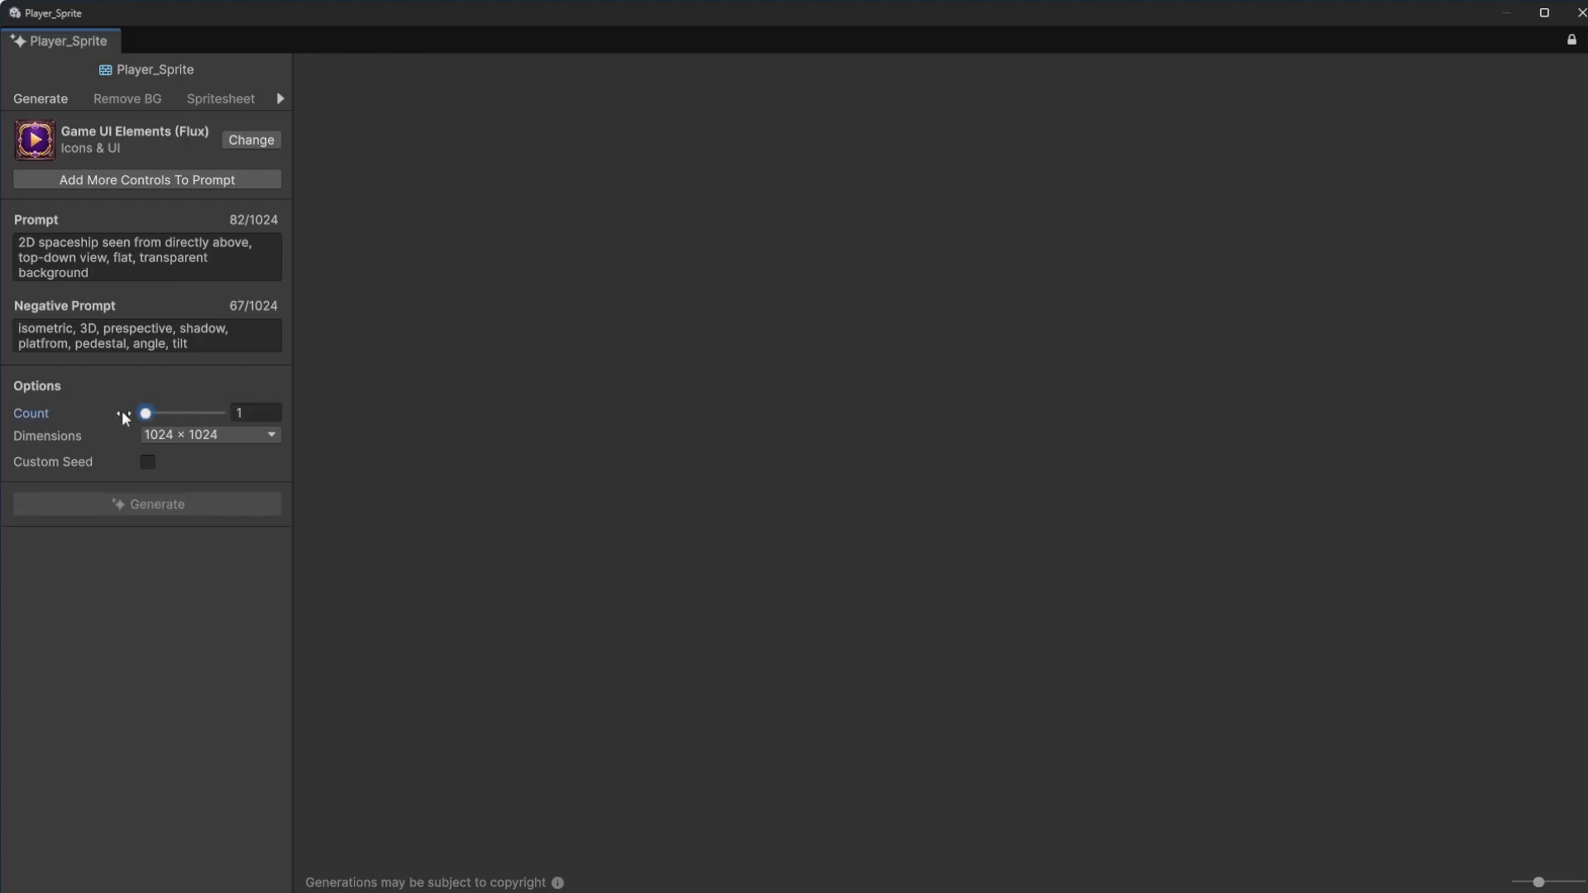
left_click_drag(262, 473, 286, 467)
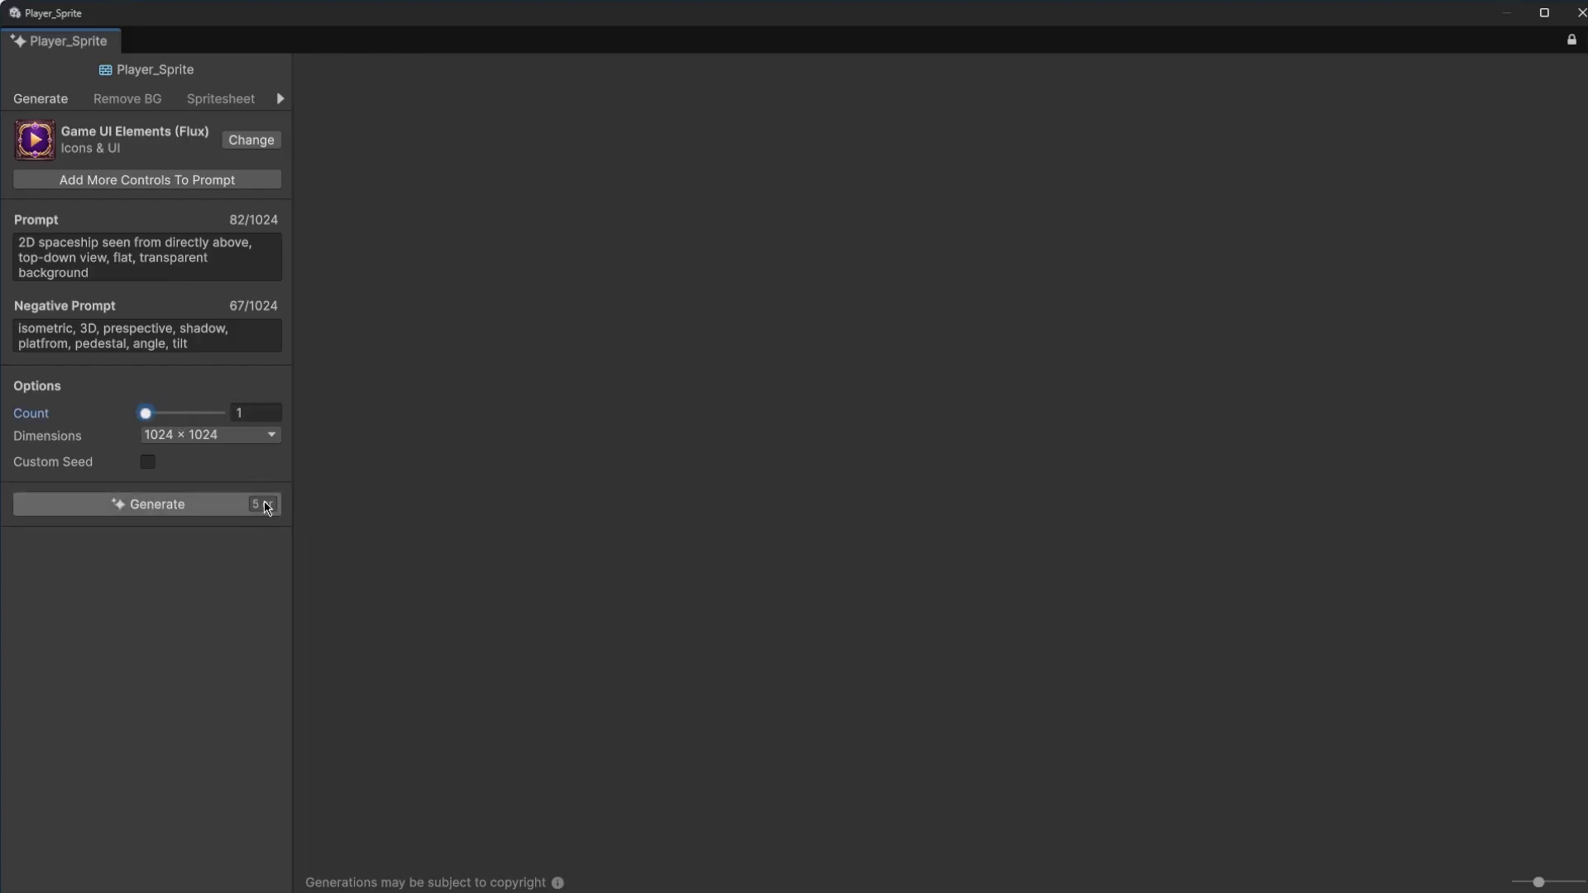
mouse_move(172, 412)
left_mouse_down()
mouse_move(220, 416)
mouse_move(252, 475)
mouse_move(240, 411)
mouse_move(169, 420)
left_mouse_up()
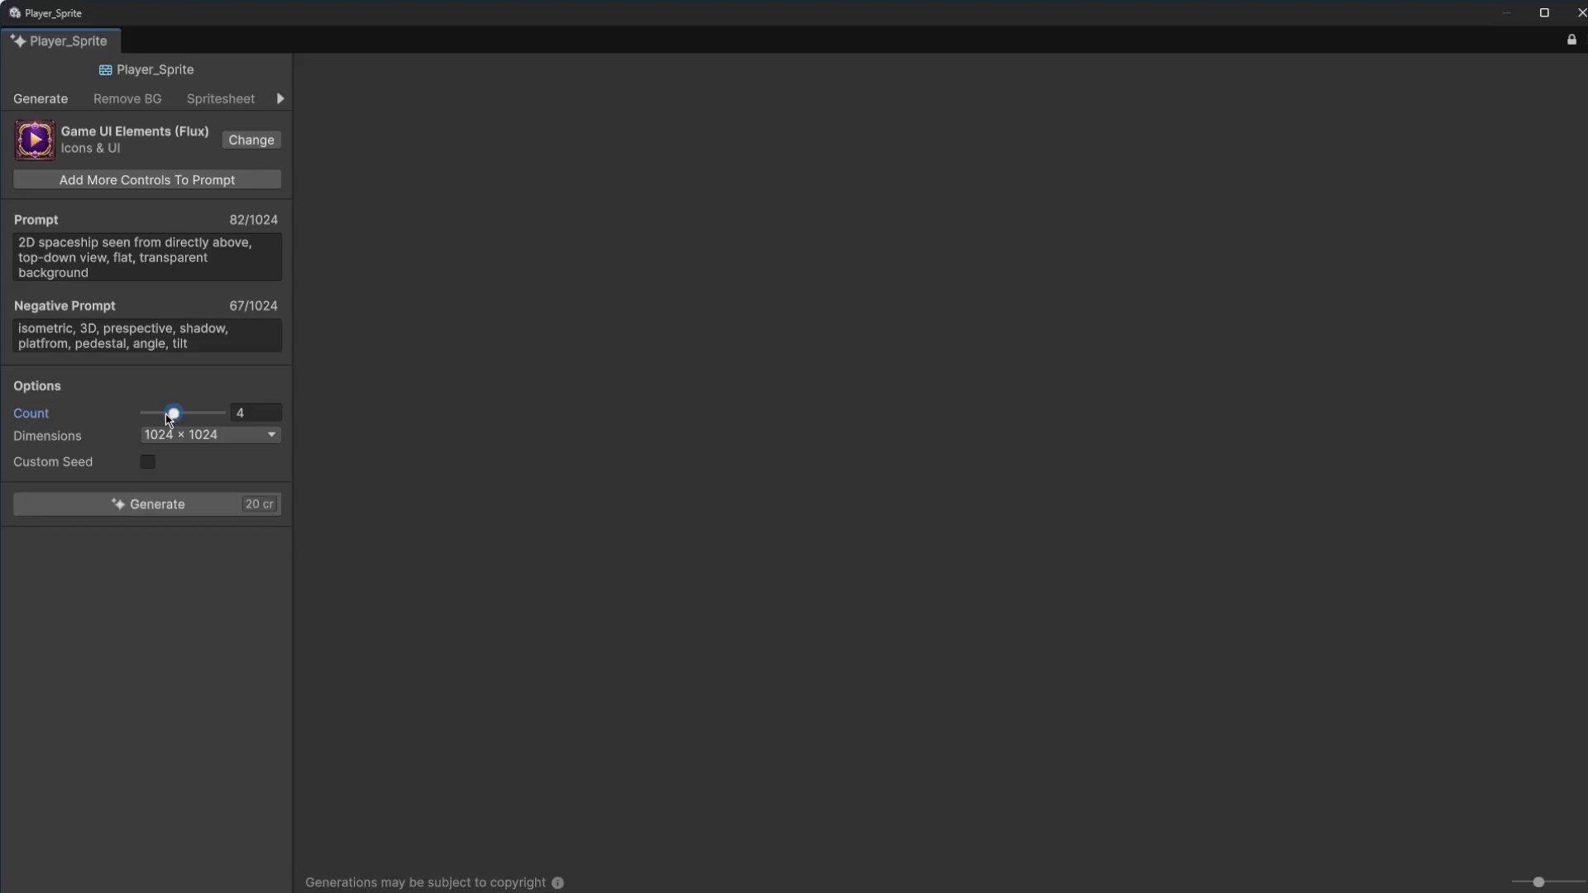
left_click(160, 509)
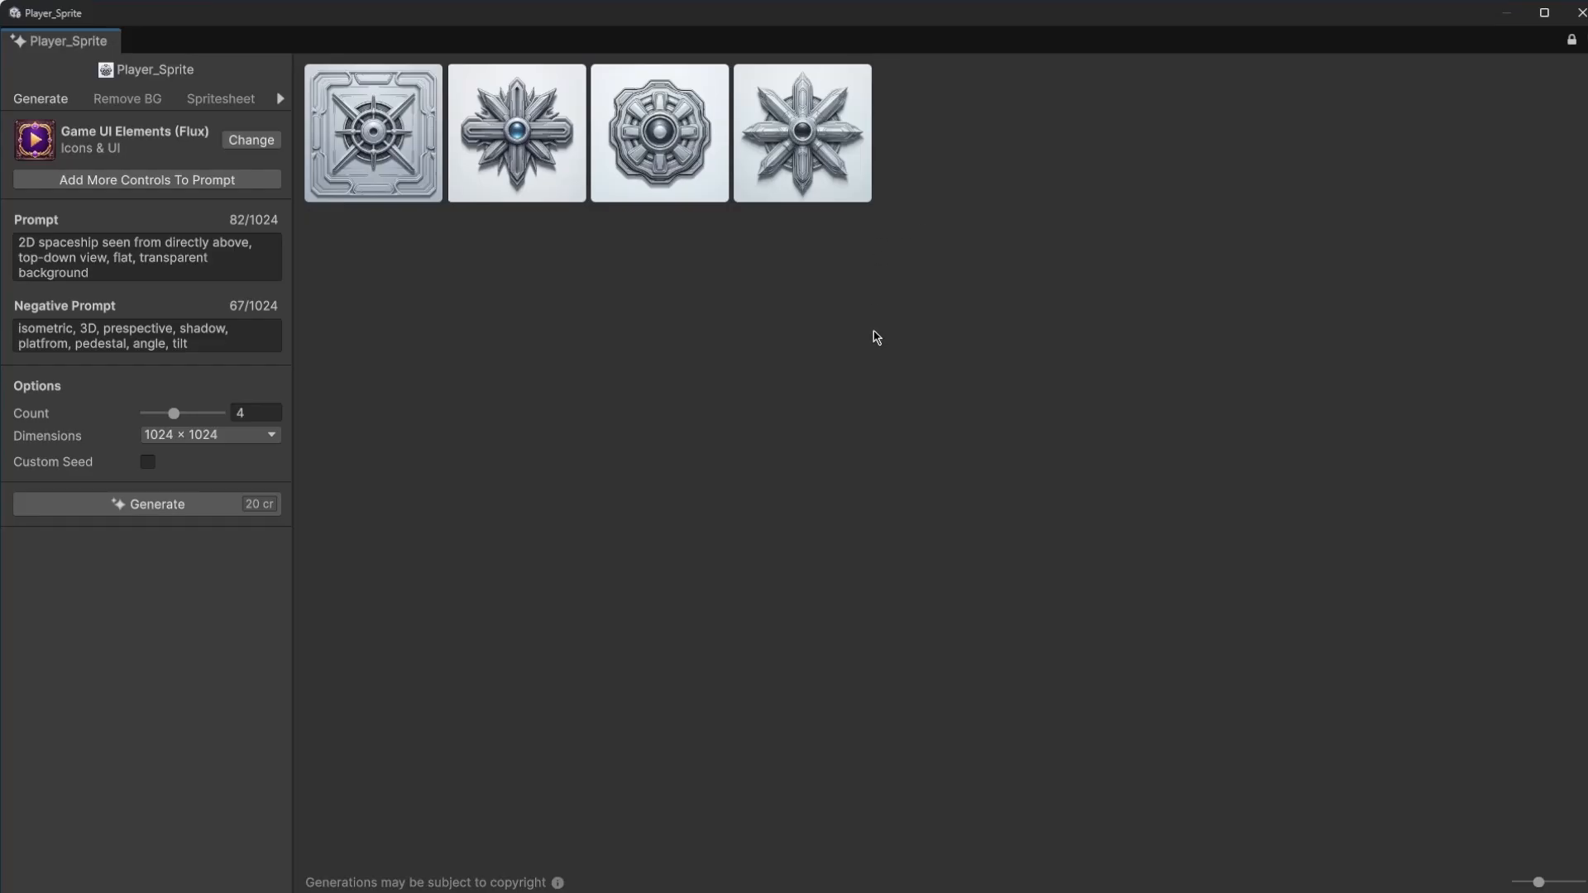
Promote the third generated image, the round gear-like ship, to the current Player_Sprite asset.
left_click(700, 111)
right_click(649, 120)
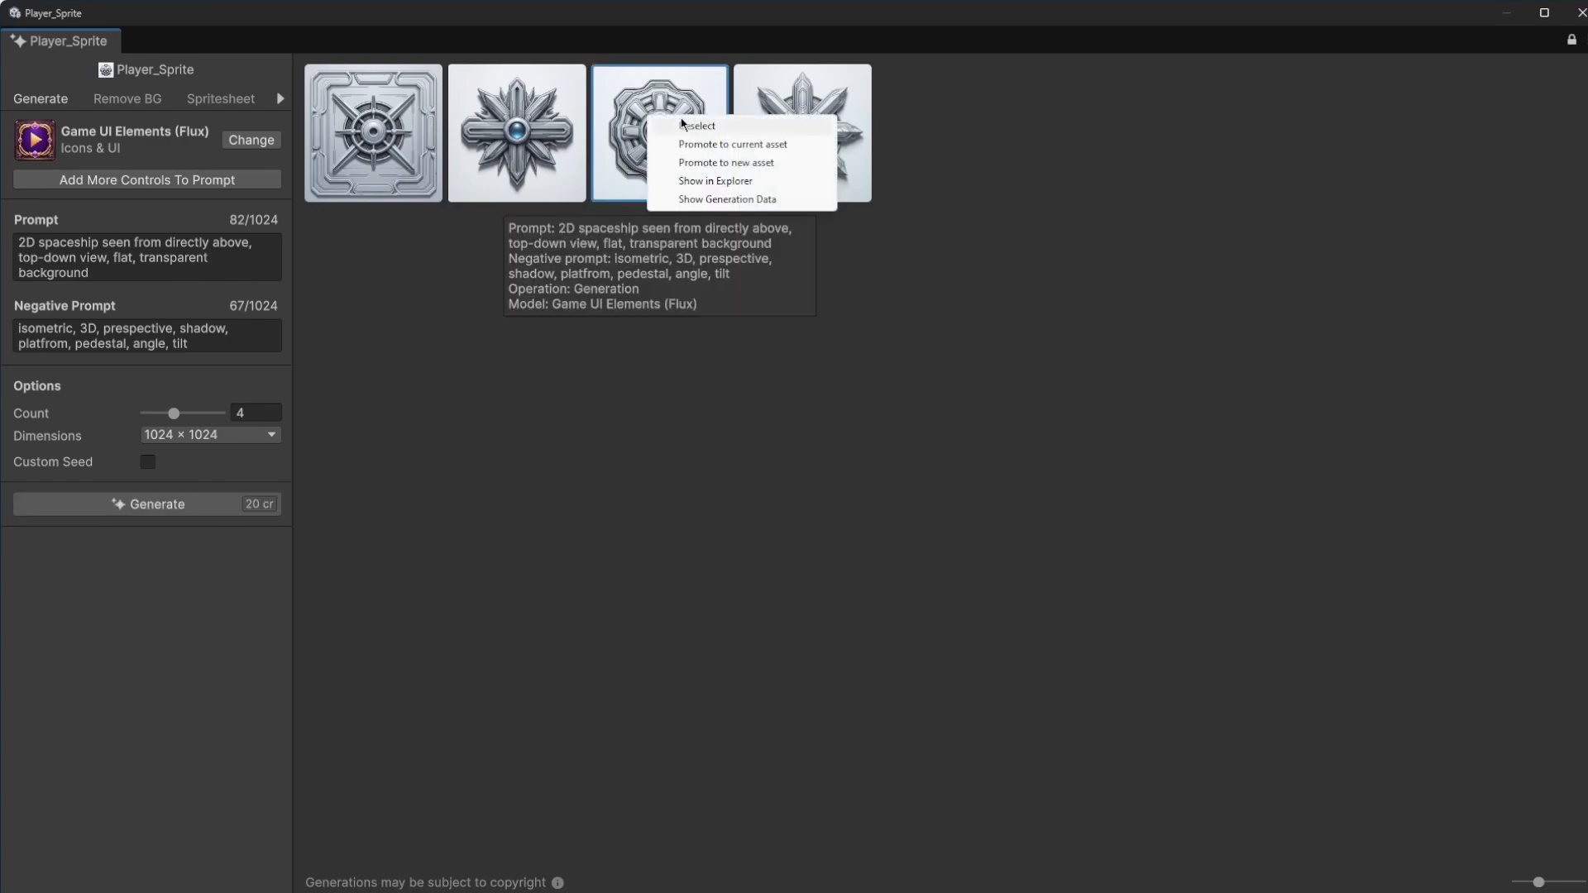
left_click(685, 147)
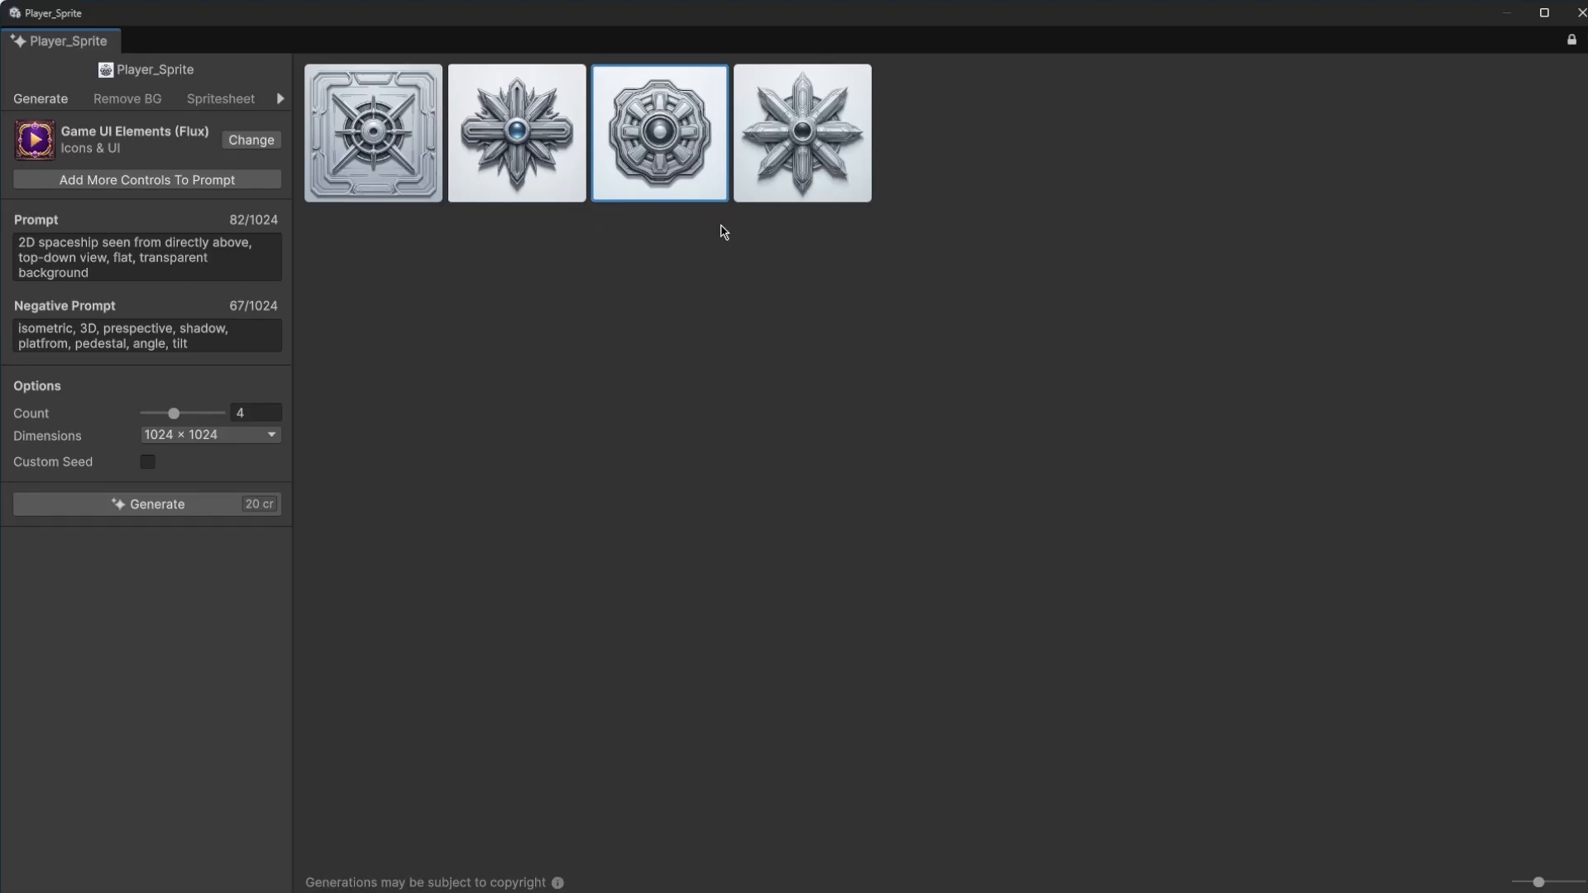
Remove the background from the round gear-like base image with the Remove BG operation.
left_click(139, 100)
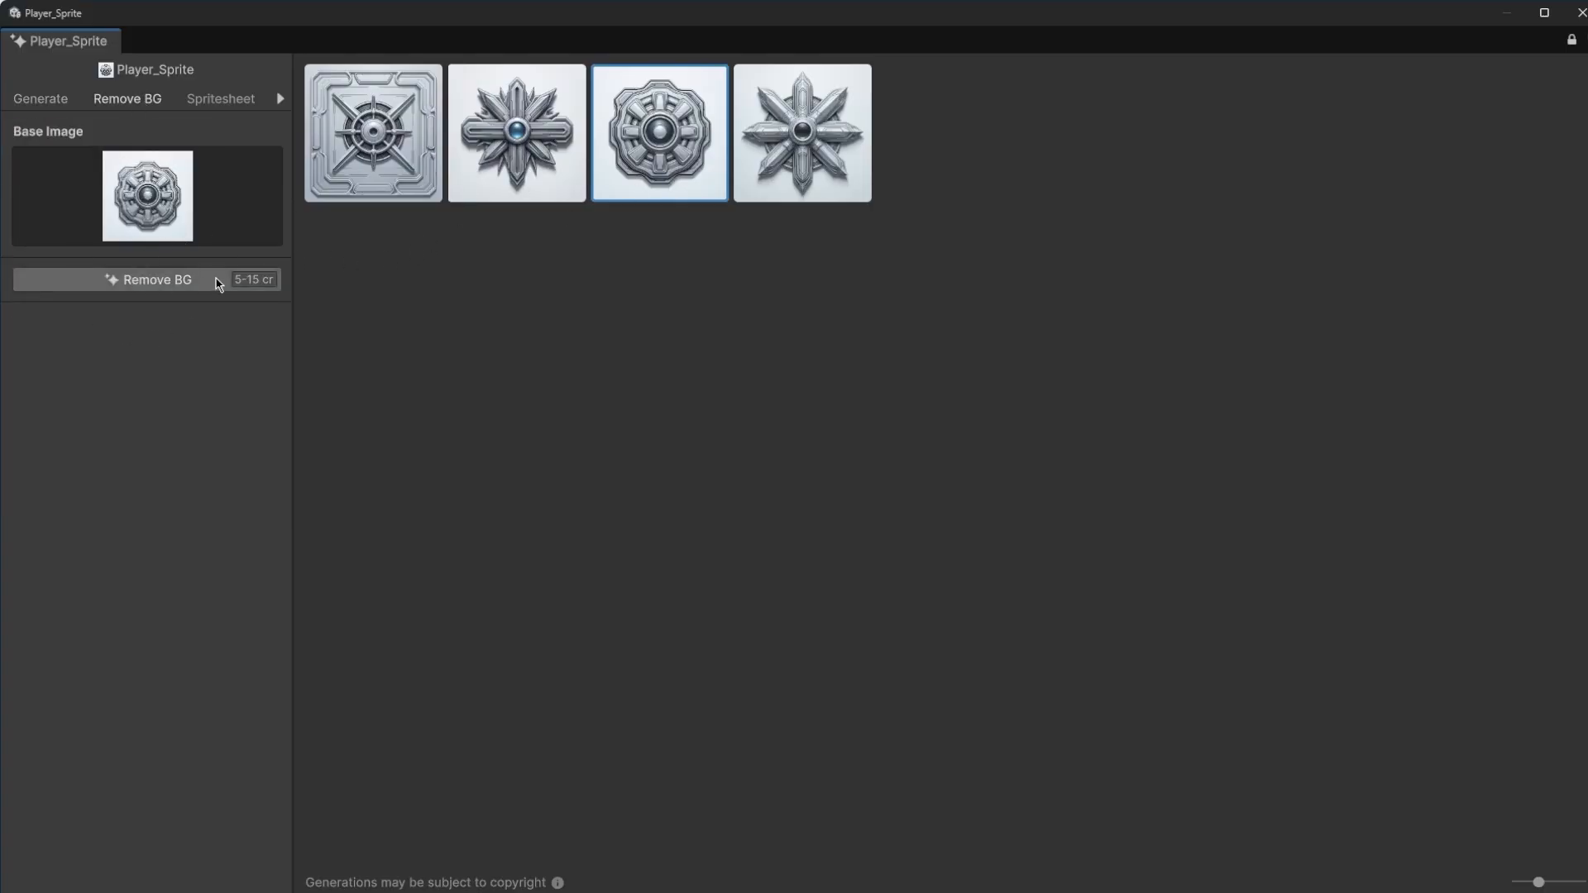
mouse_move(250, 285)
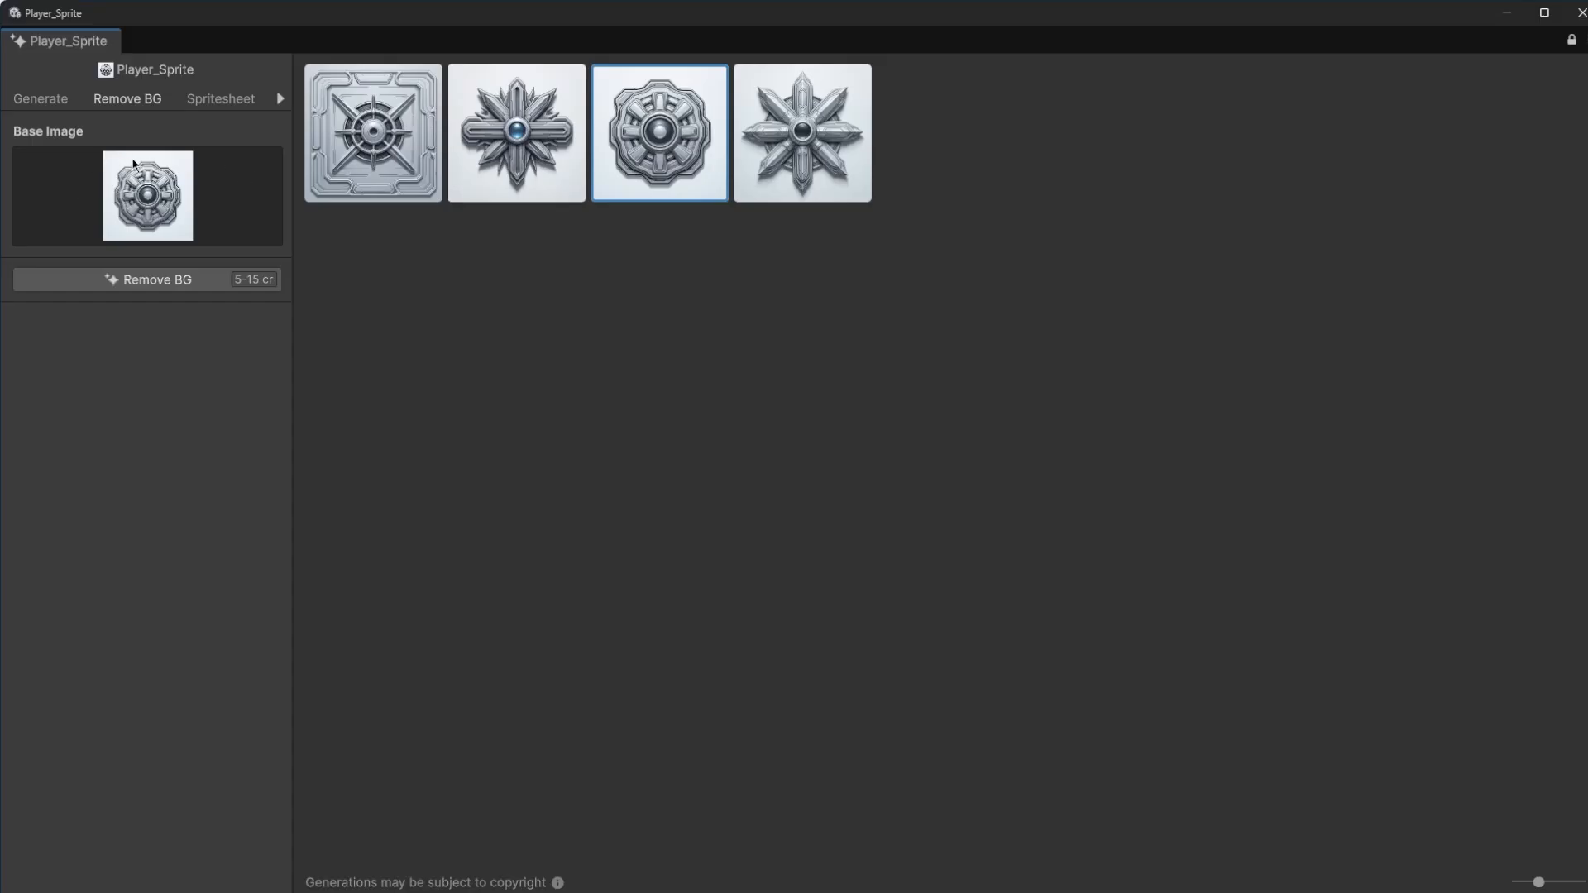
left_click(108, 281)
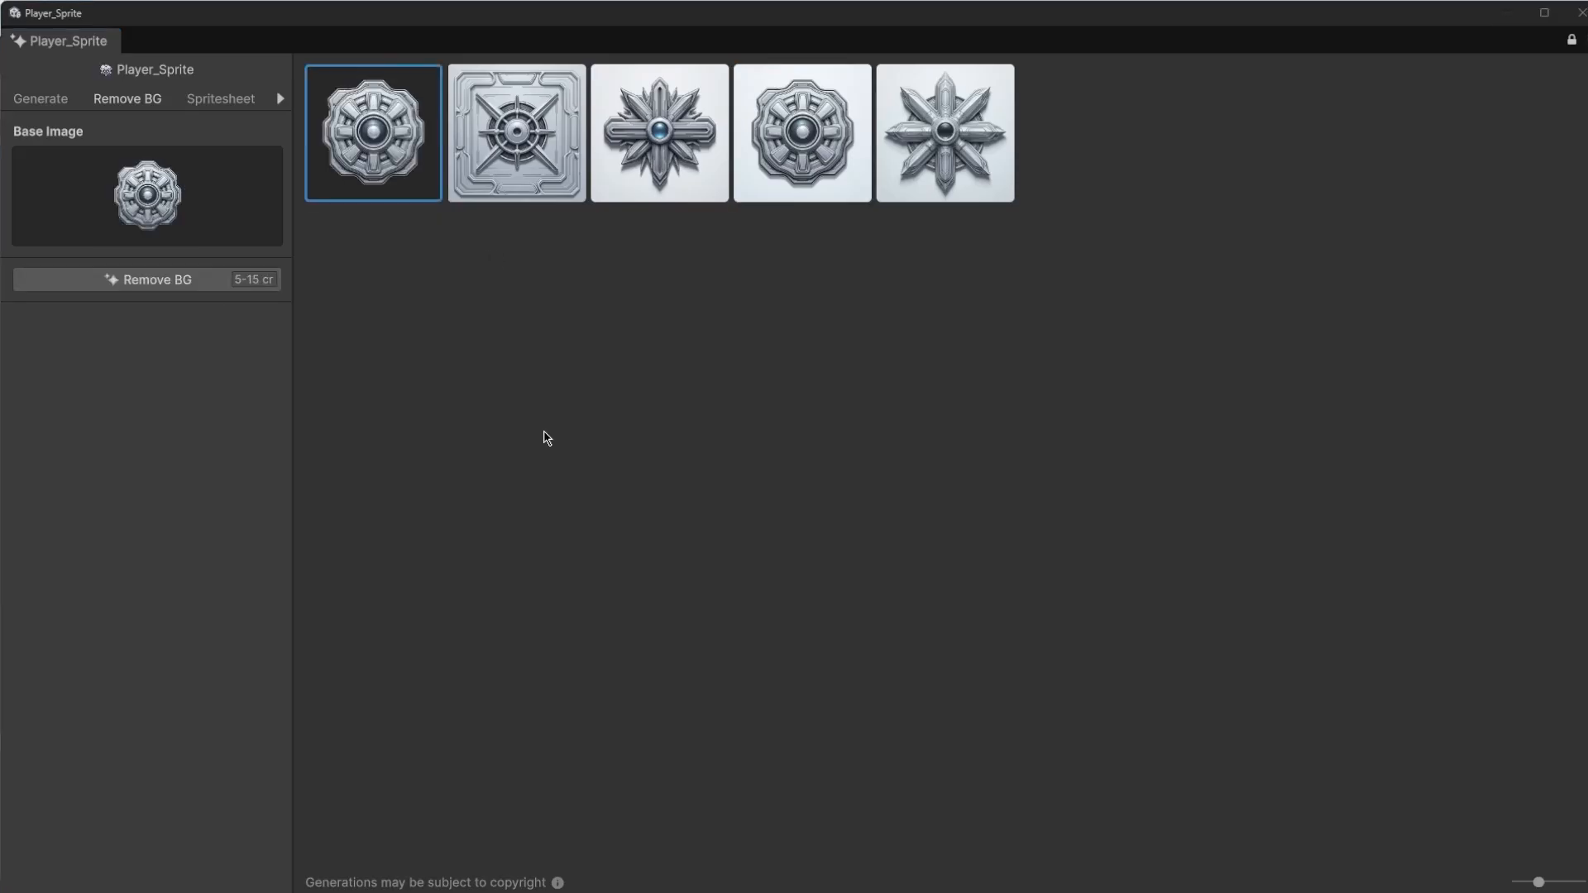
Promote the background-free version of the round ship to the current Player_Sprite asset.
left_click(328, 152)
left_click(371, 126)
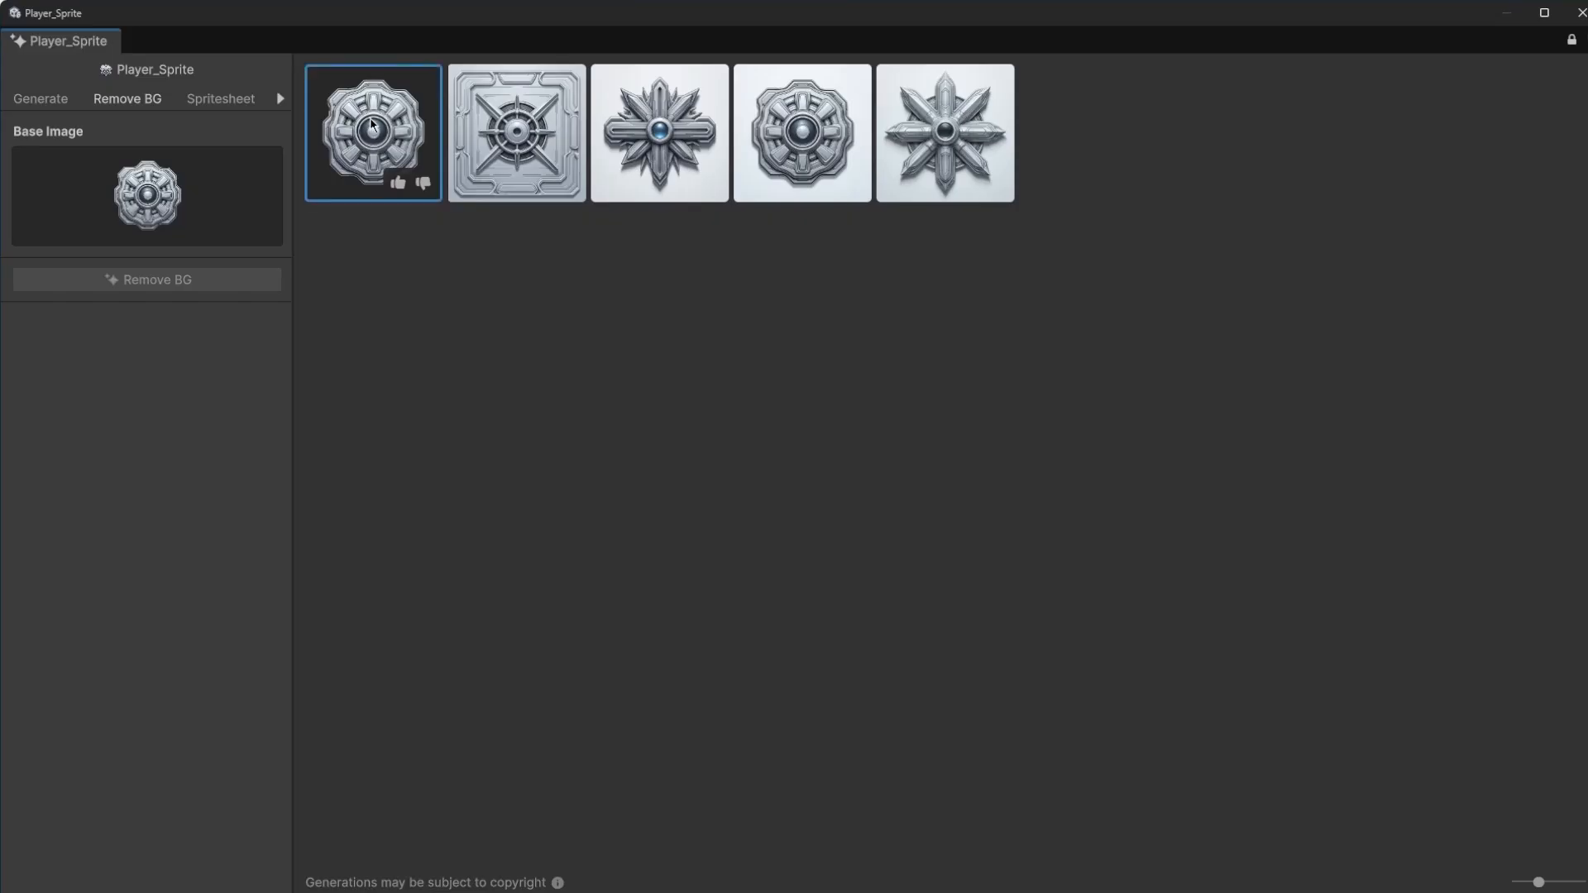
right_click(370, 121)
left_click(351, 122)
right_click(342, 120)
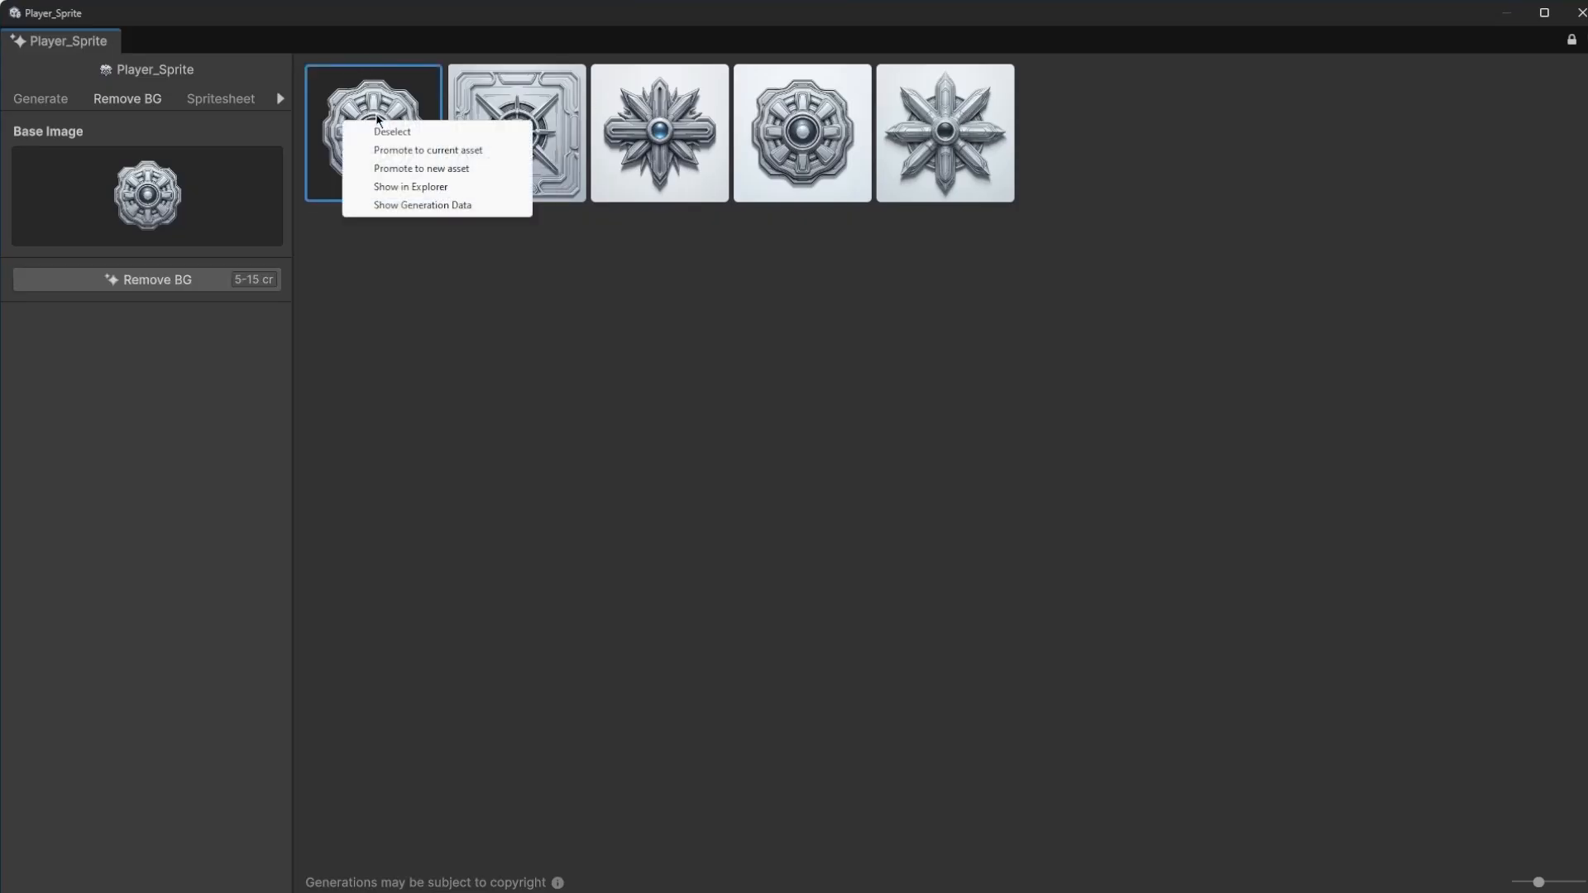
left_click(421, 151)
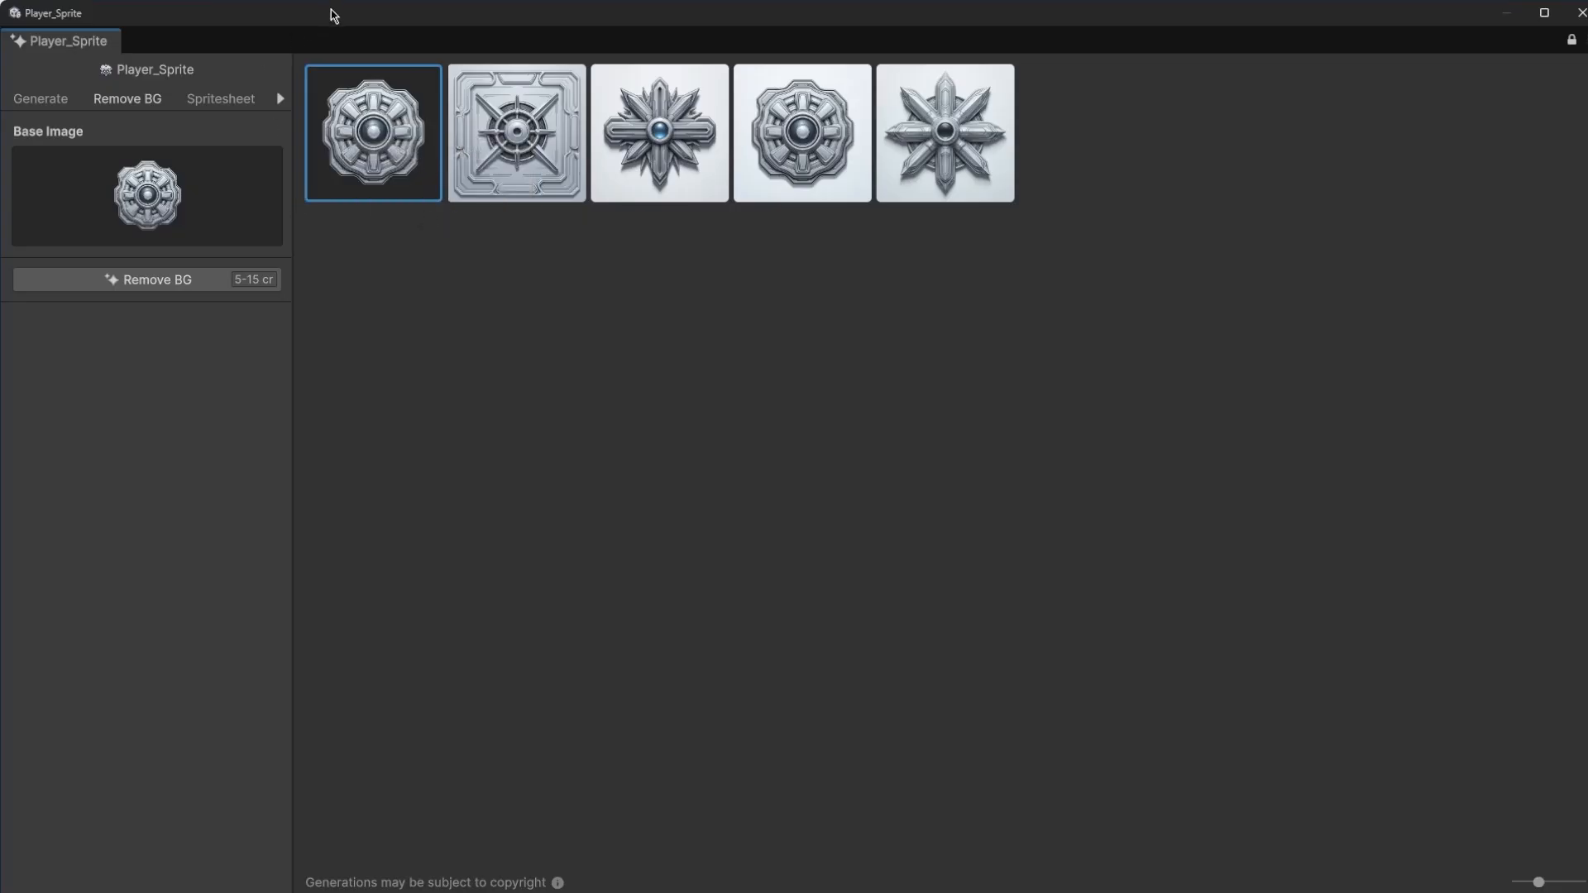
Get the sprite generator window out of the way and place the Player_Sprite asset in the scene.
left_click_drag(330, 17, 252, 167)
left_click(1423, 163)
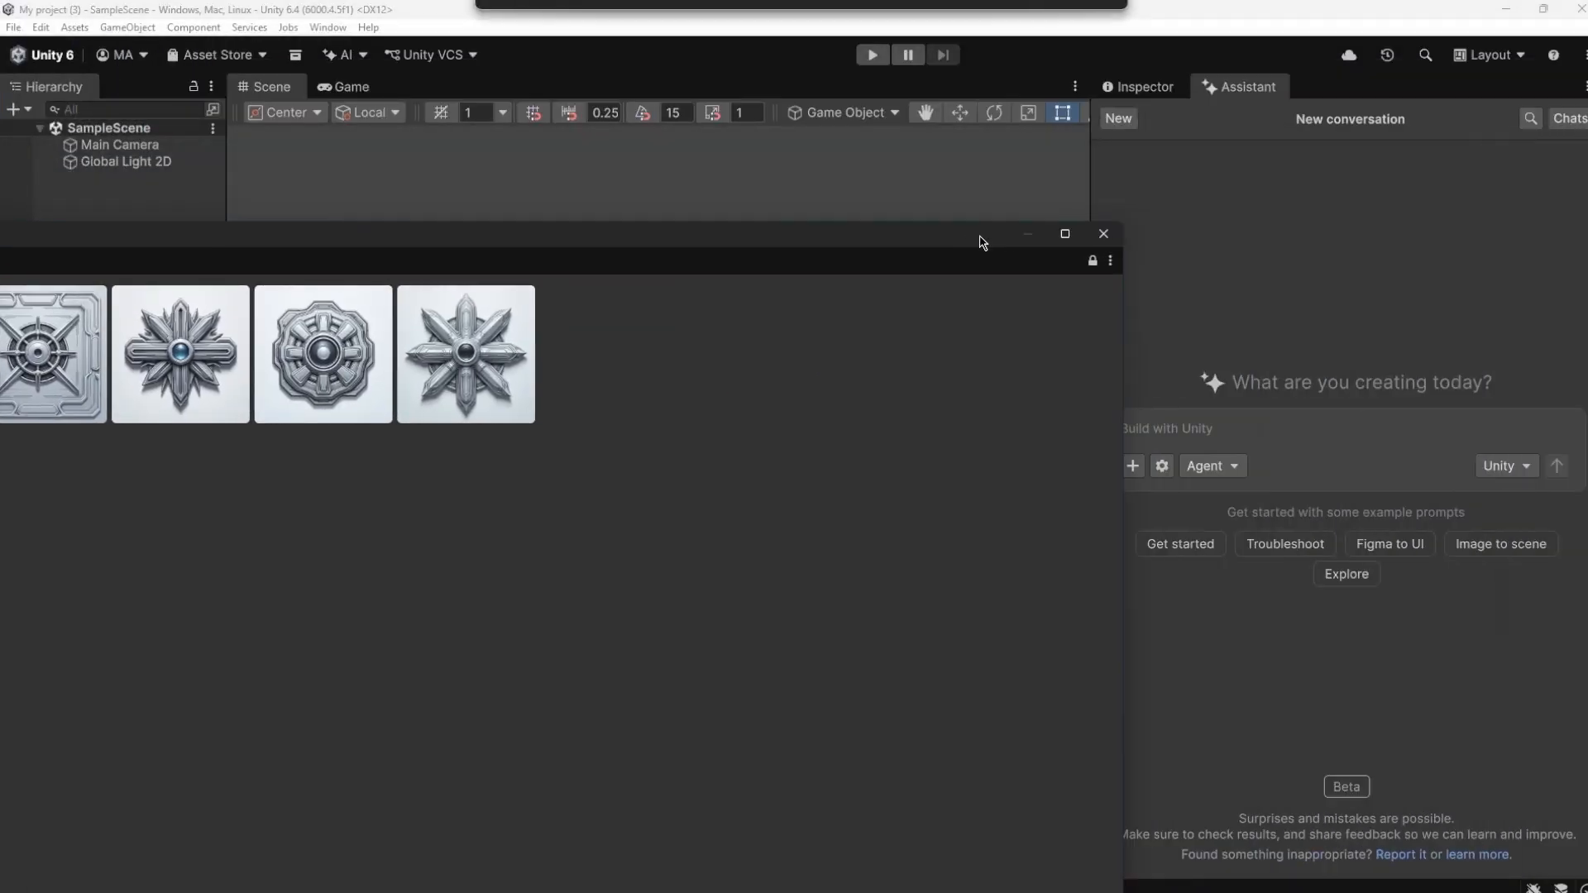
left_click(394, 840)
left_click_drag(364, 765, 590, 396)
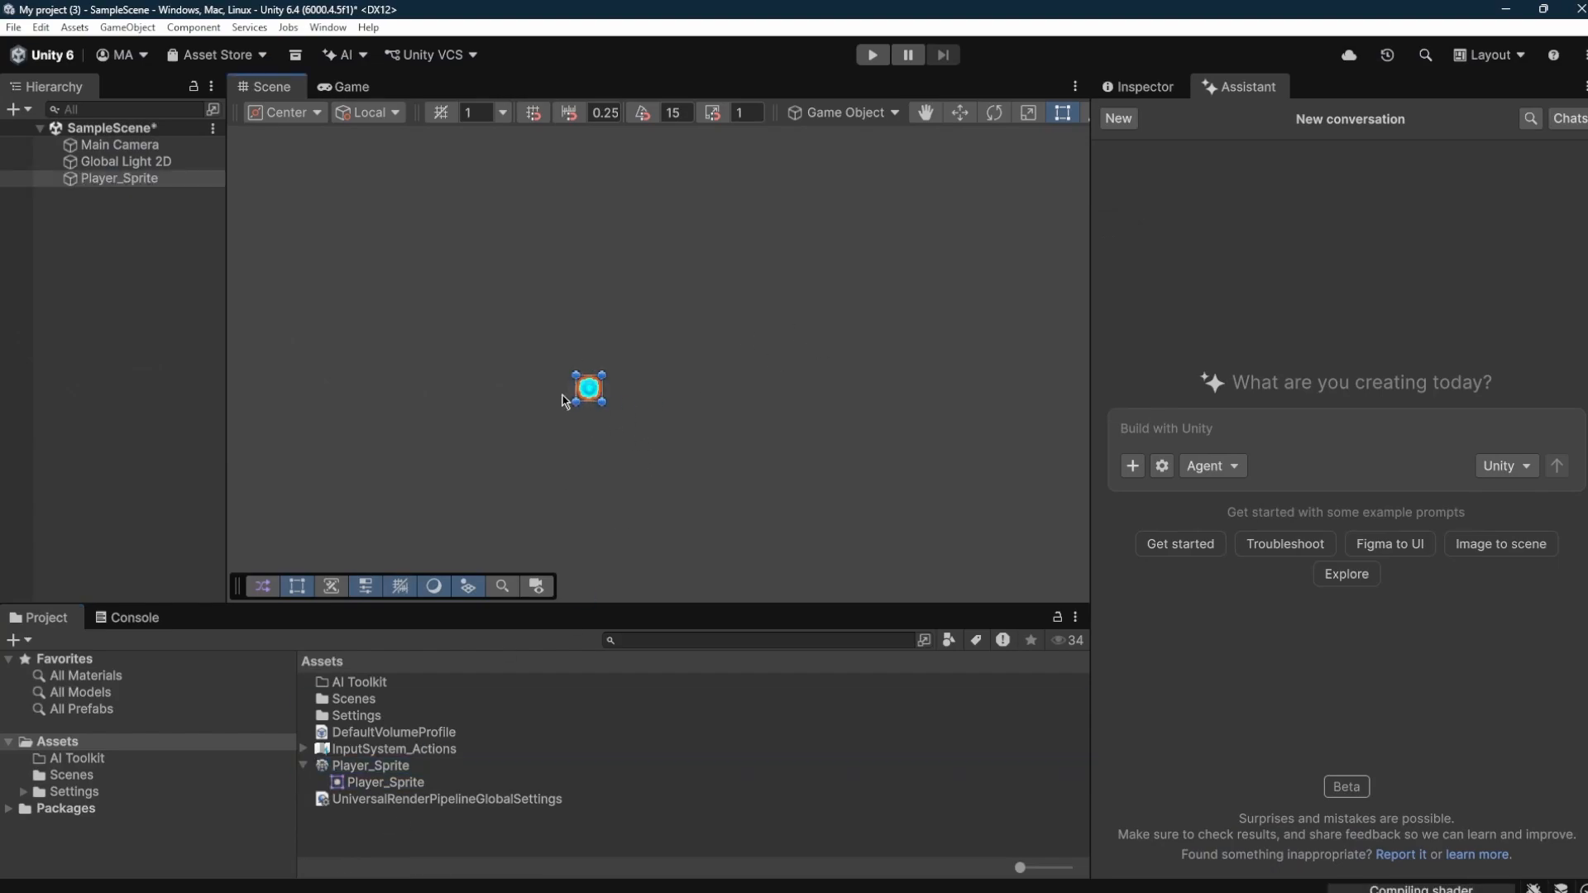
left_click(698, 415)
scroll(594, 393, "up", 8)
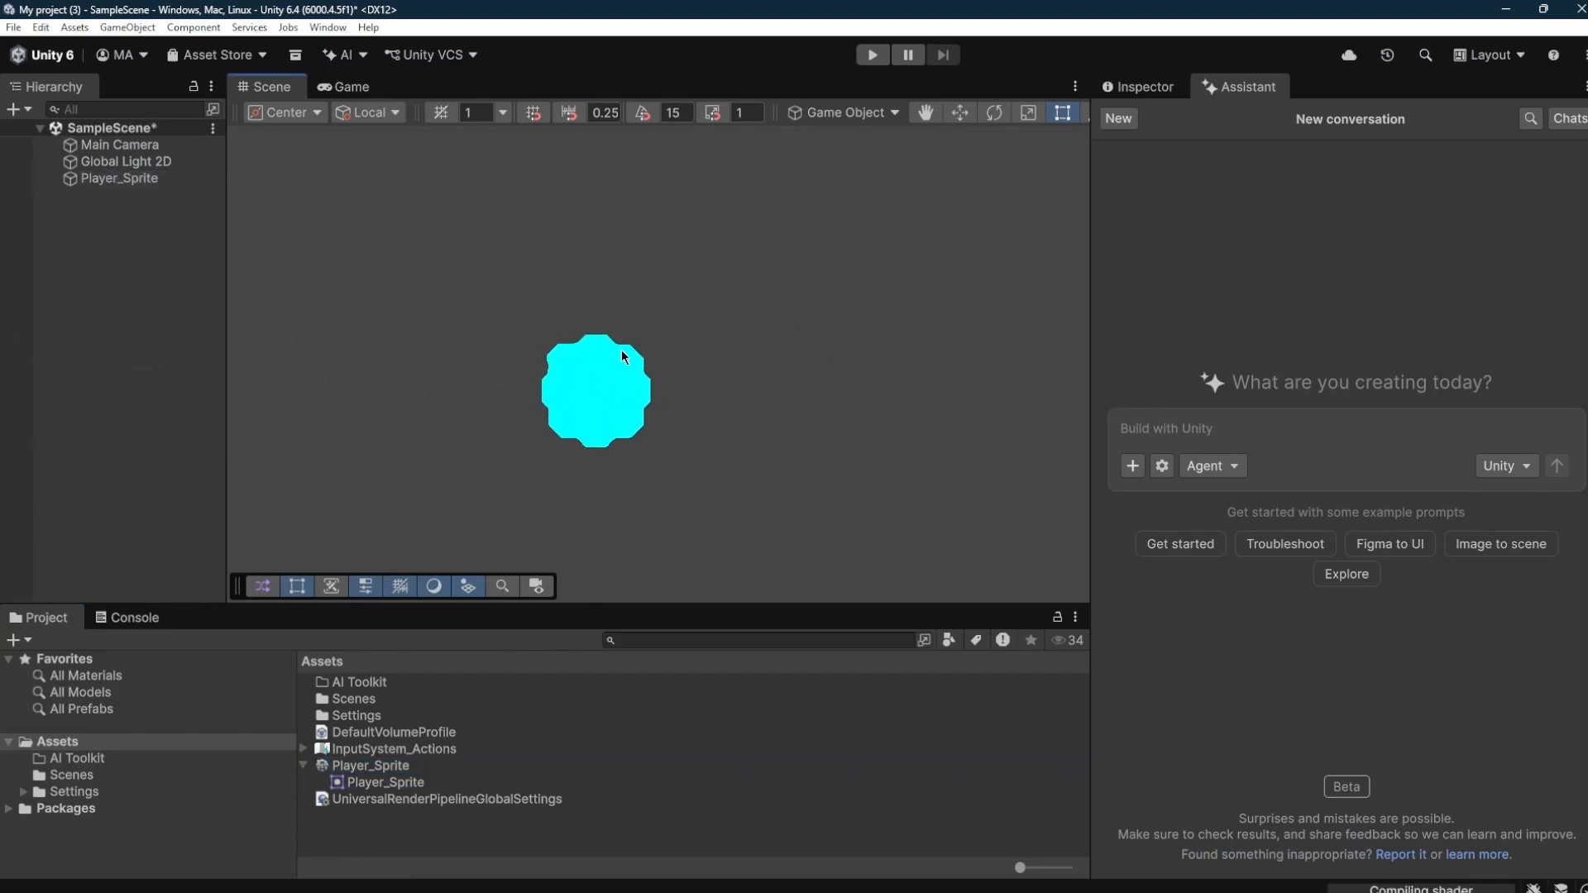
left_click_drag(364, 767, 843, 502)
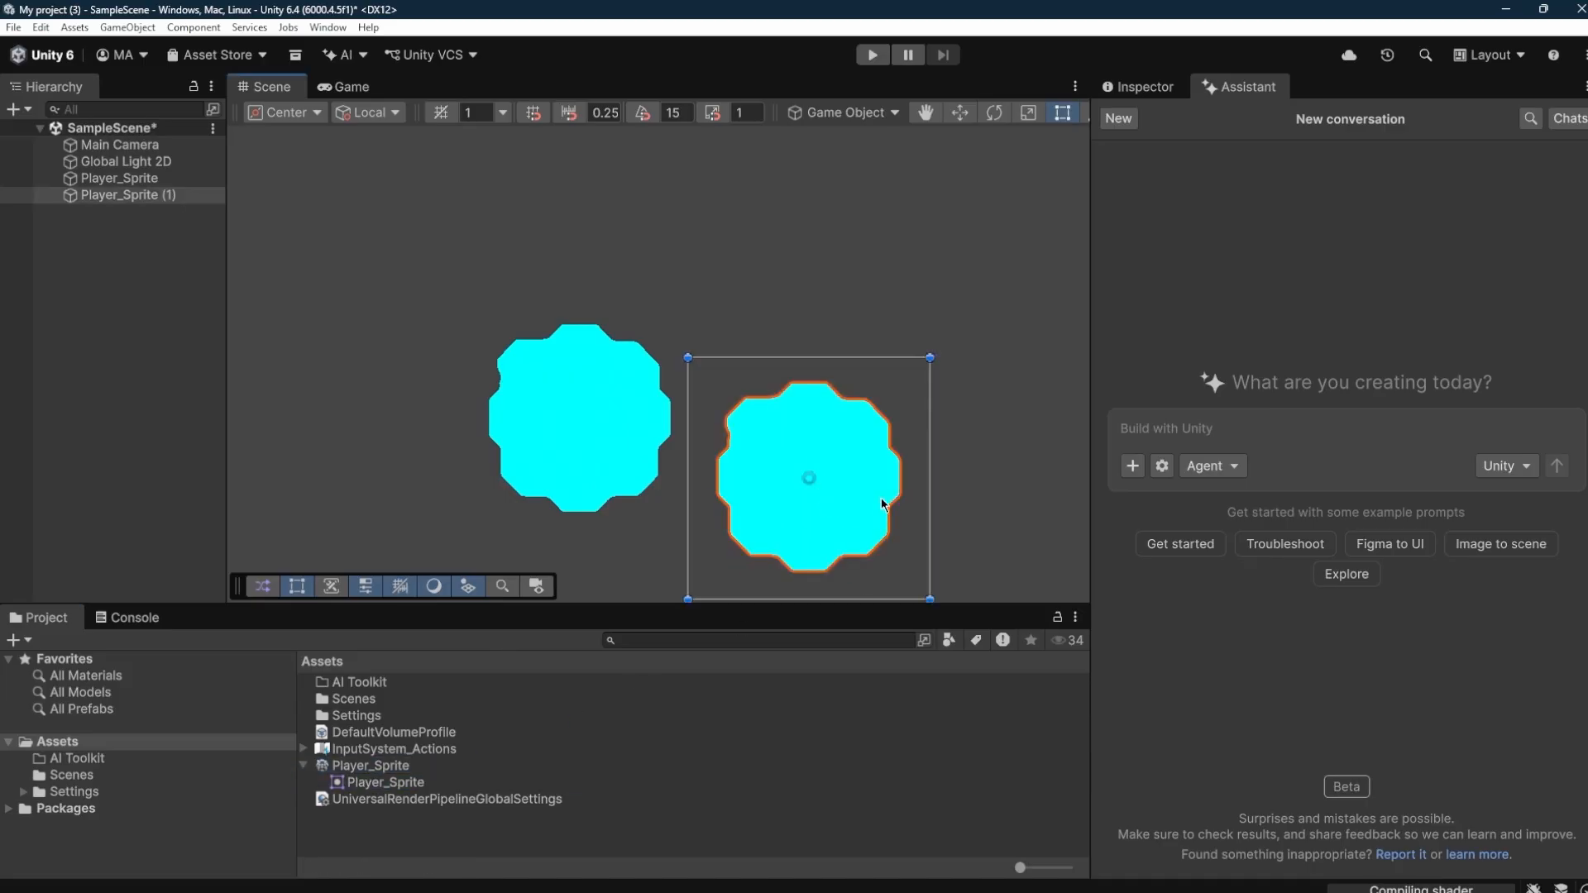
key("ctrl+z")
key("ctrl+z")
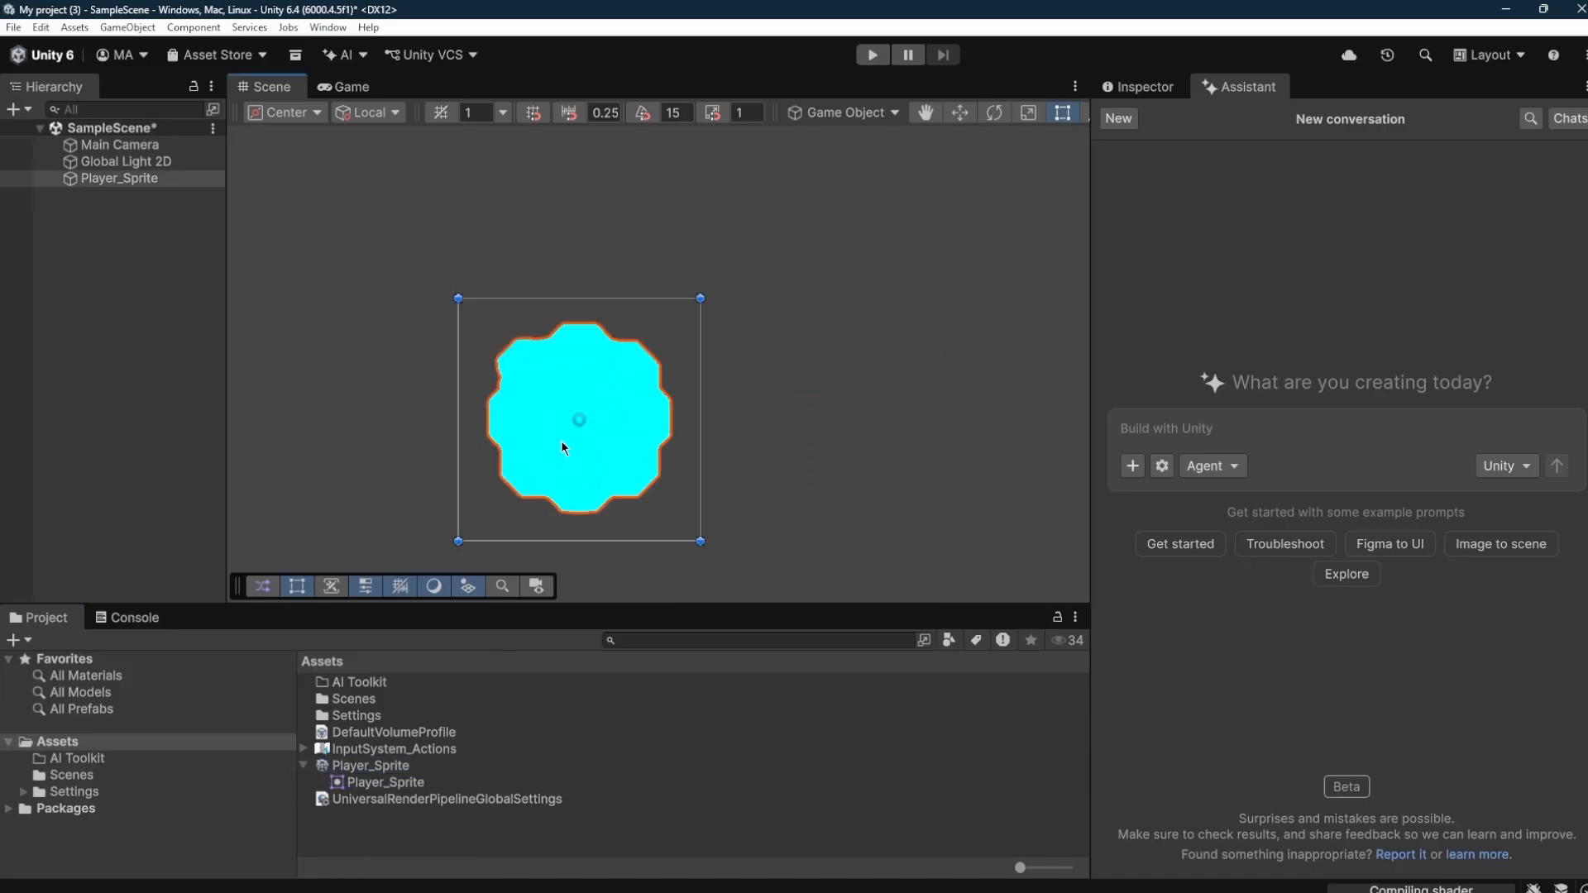
Show the import settings of the Player_Sprite texture asset in the Inspector.
right_click(394, 767)
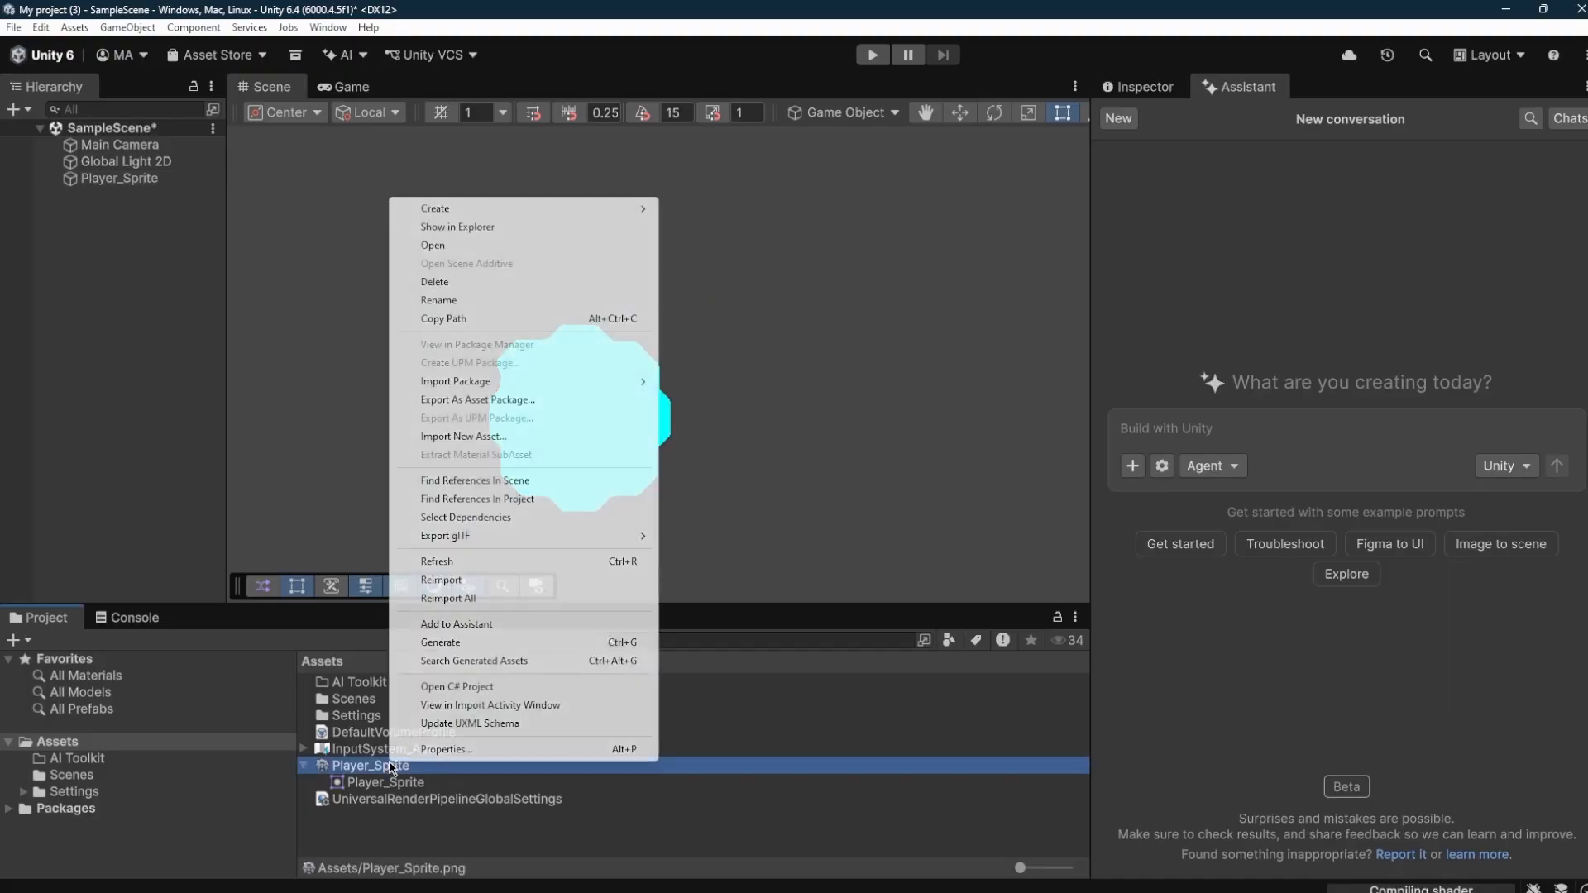
left_click(1167, 88)
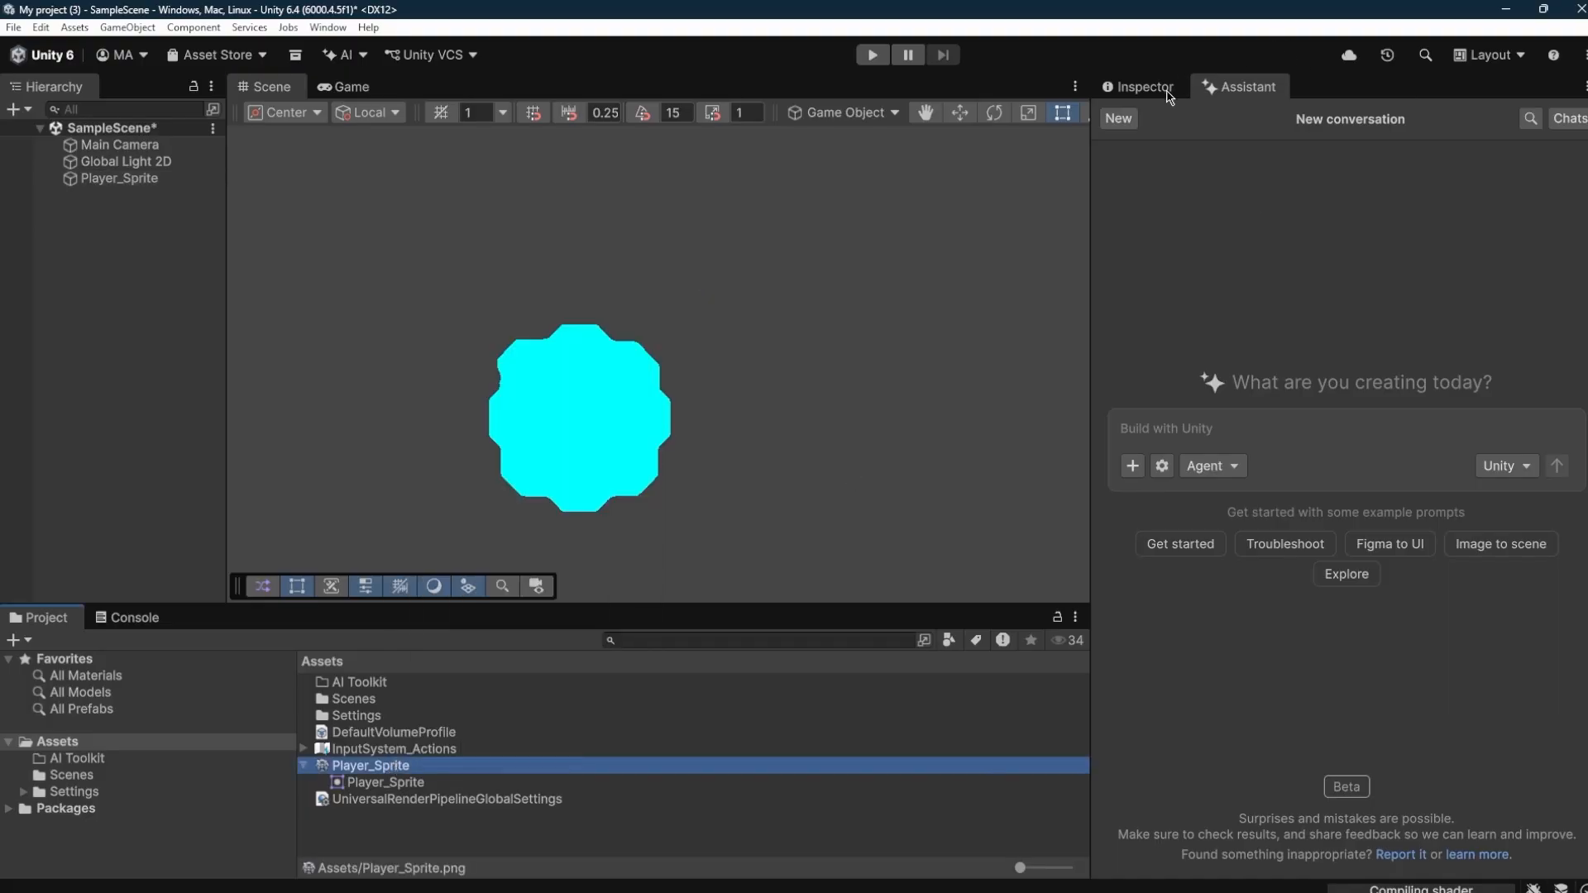
scroll(829, 399, "down", 13)
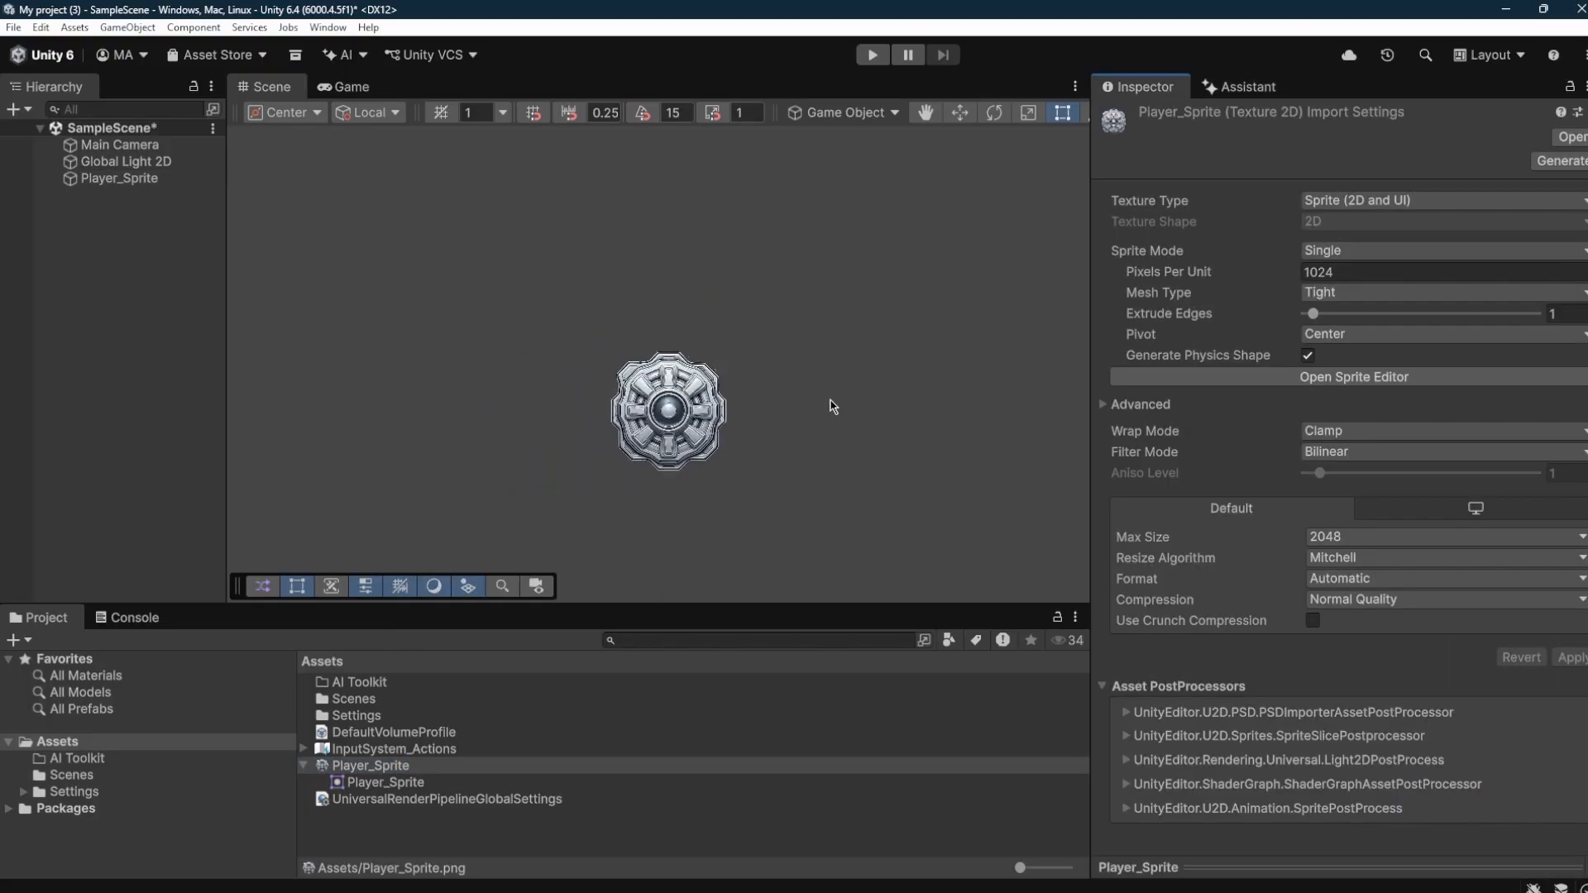
Select the Player_Sprite object in the scene and move it to about X 2.146, Y -0.644.
left_click(877, 488)
scroll(738, 421, "up", 10)
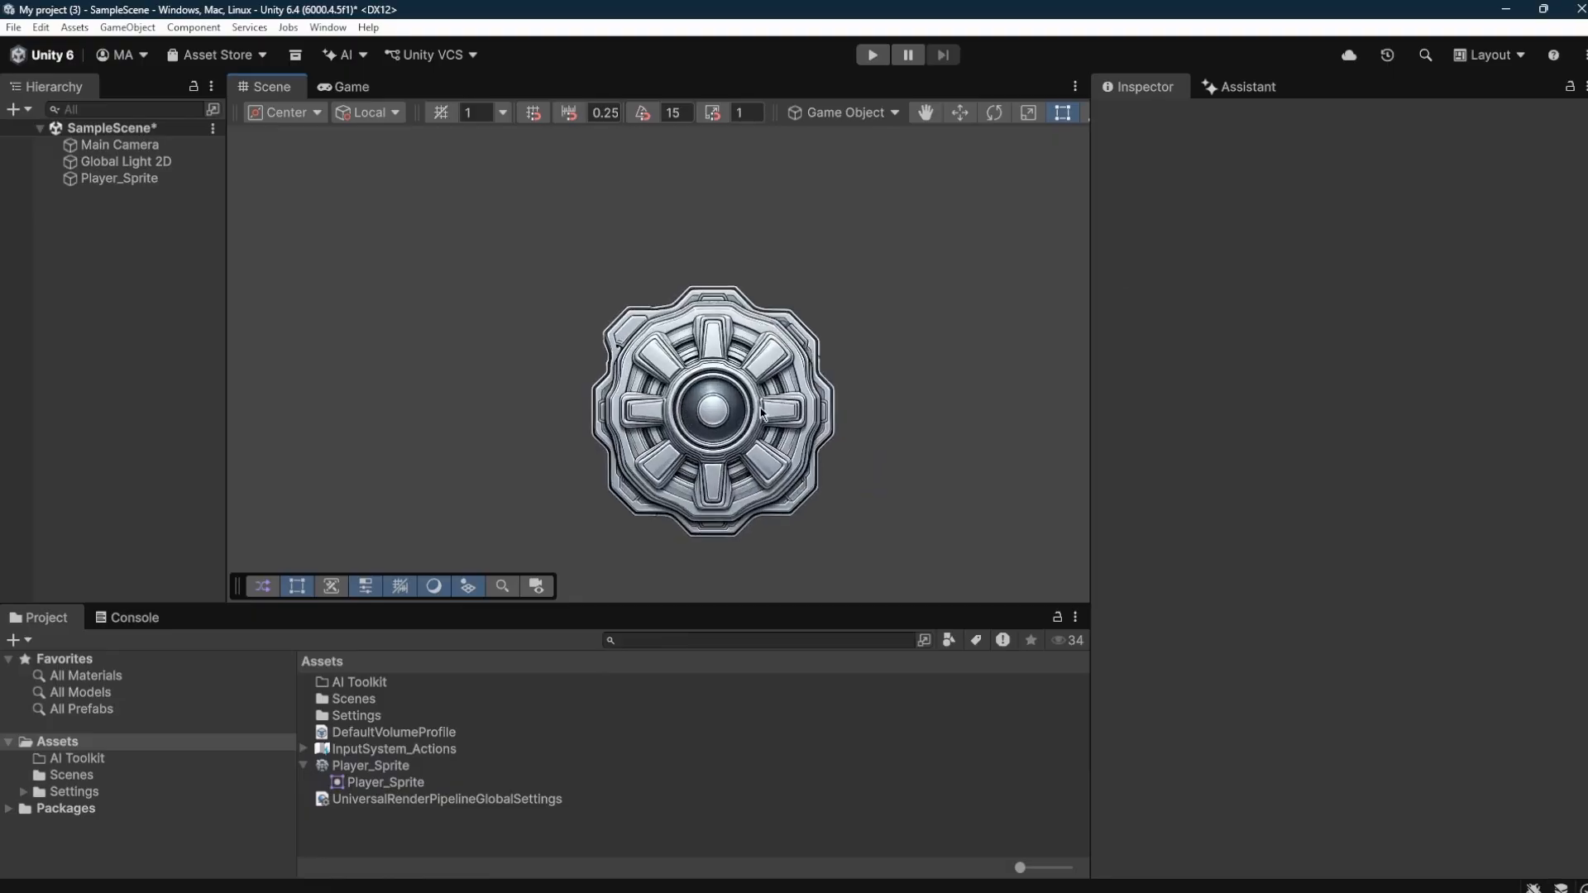
middle_click_drag(896, 395, 998, 364)
left_click(819, 387)
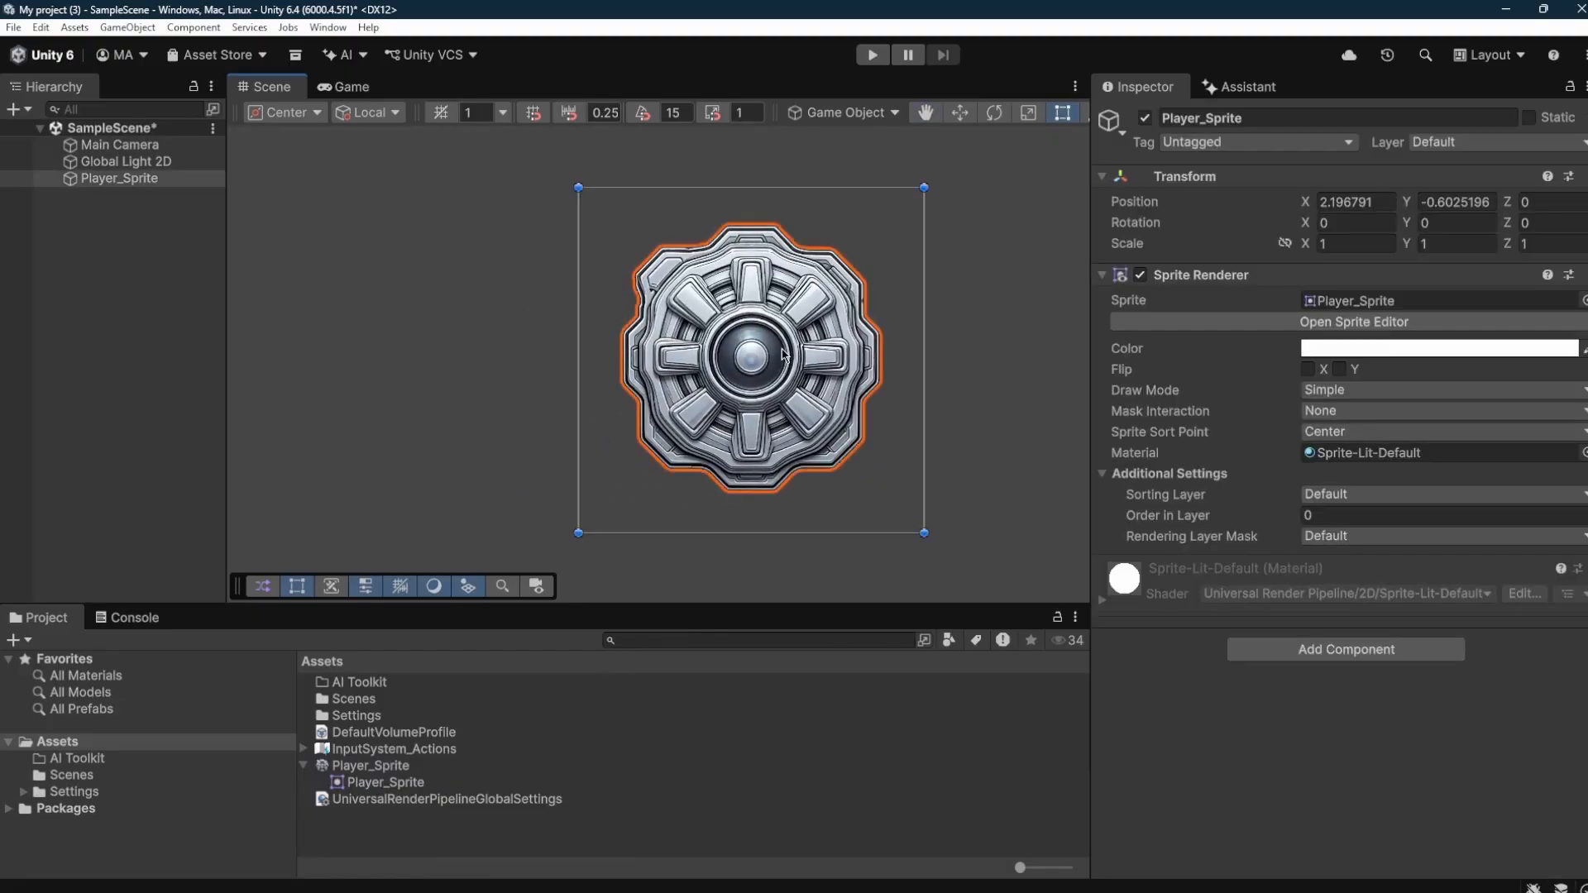
mouse_move(825, 385)
left_mouse_down()
mouse_move(659, 268)
mouse_move(667, 391)
mouse_move(804, 399)
left_mouse_up()
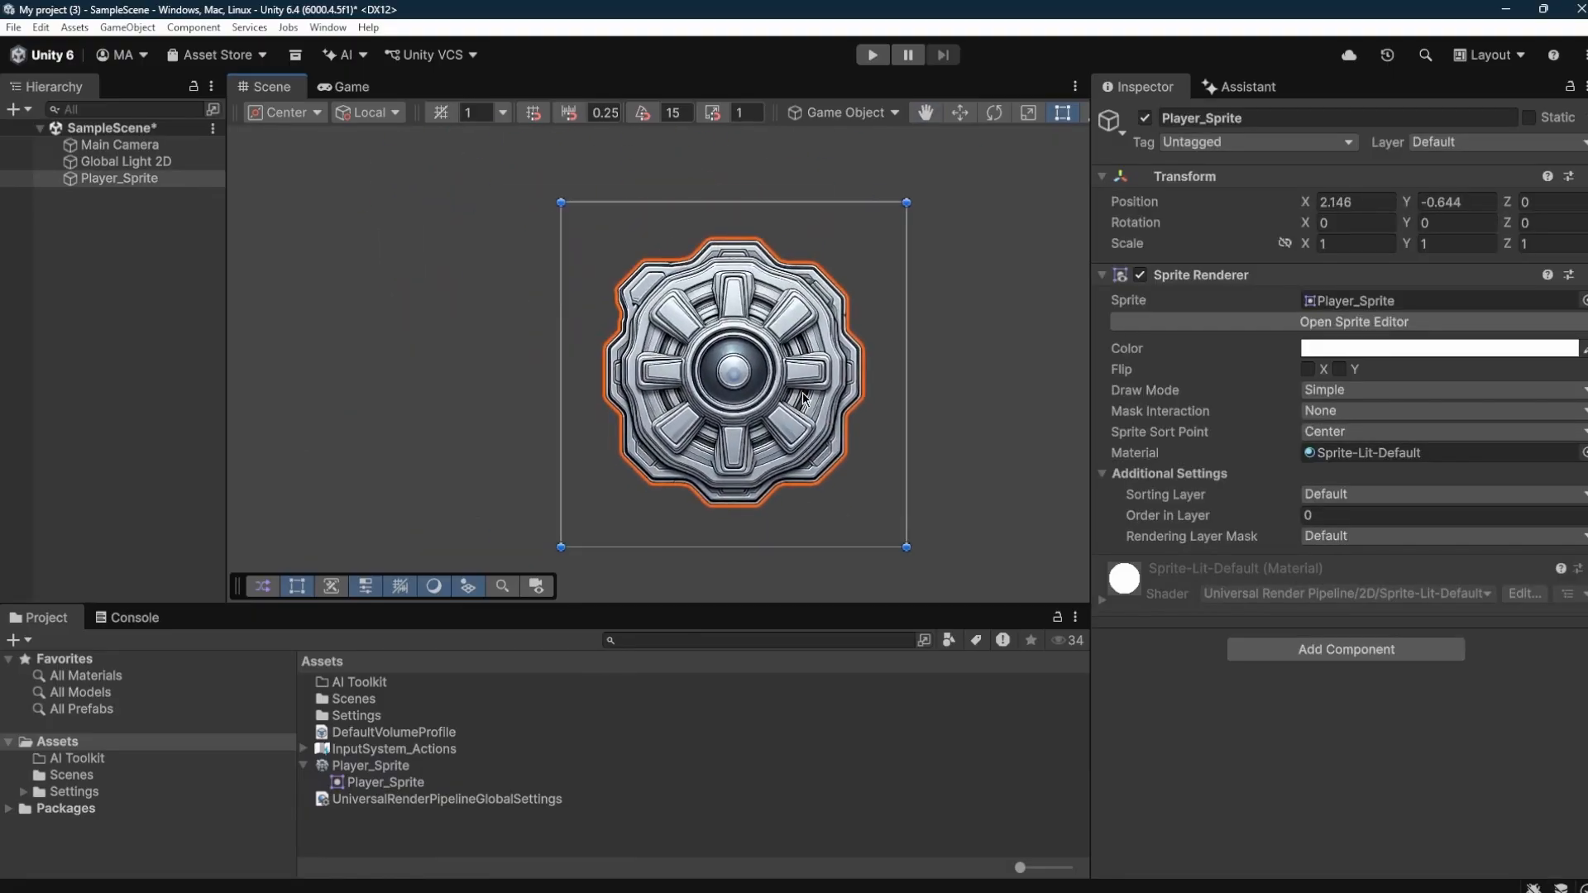
scroll(803, 399, "down", 5)
scroll(802, 399, "down", 10)
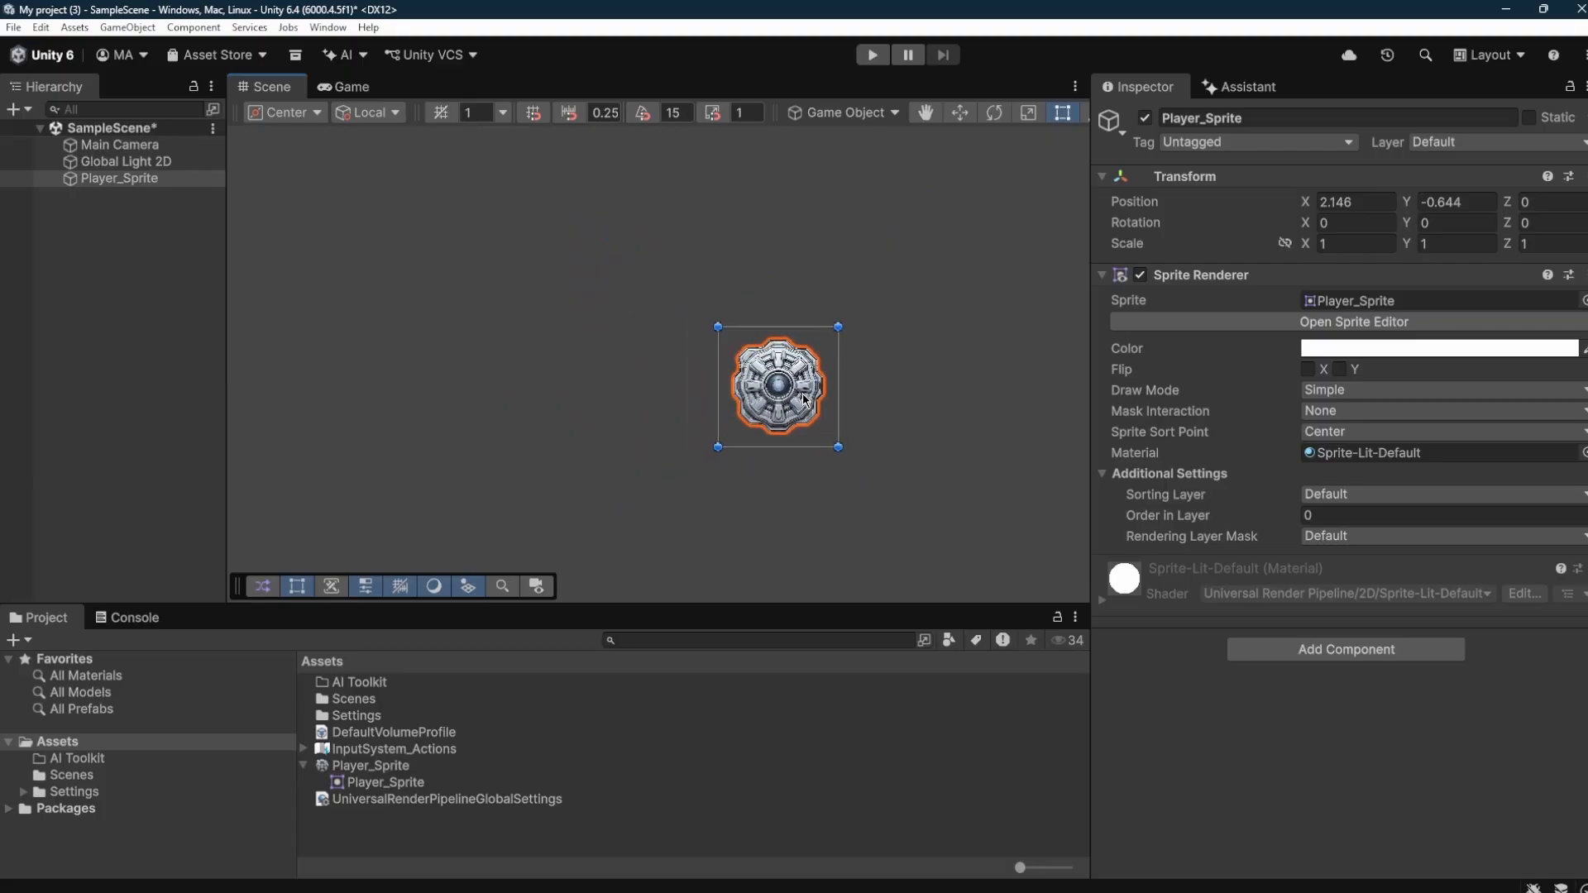
scroll(803, 398, "up", 10)
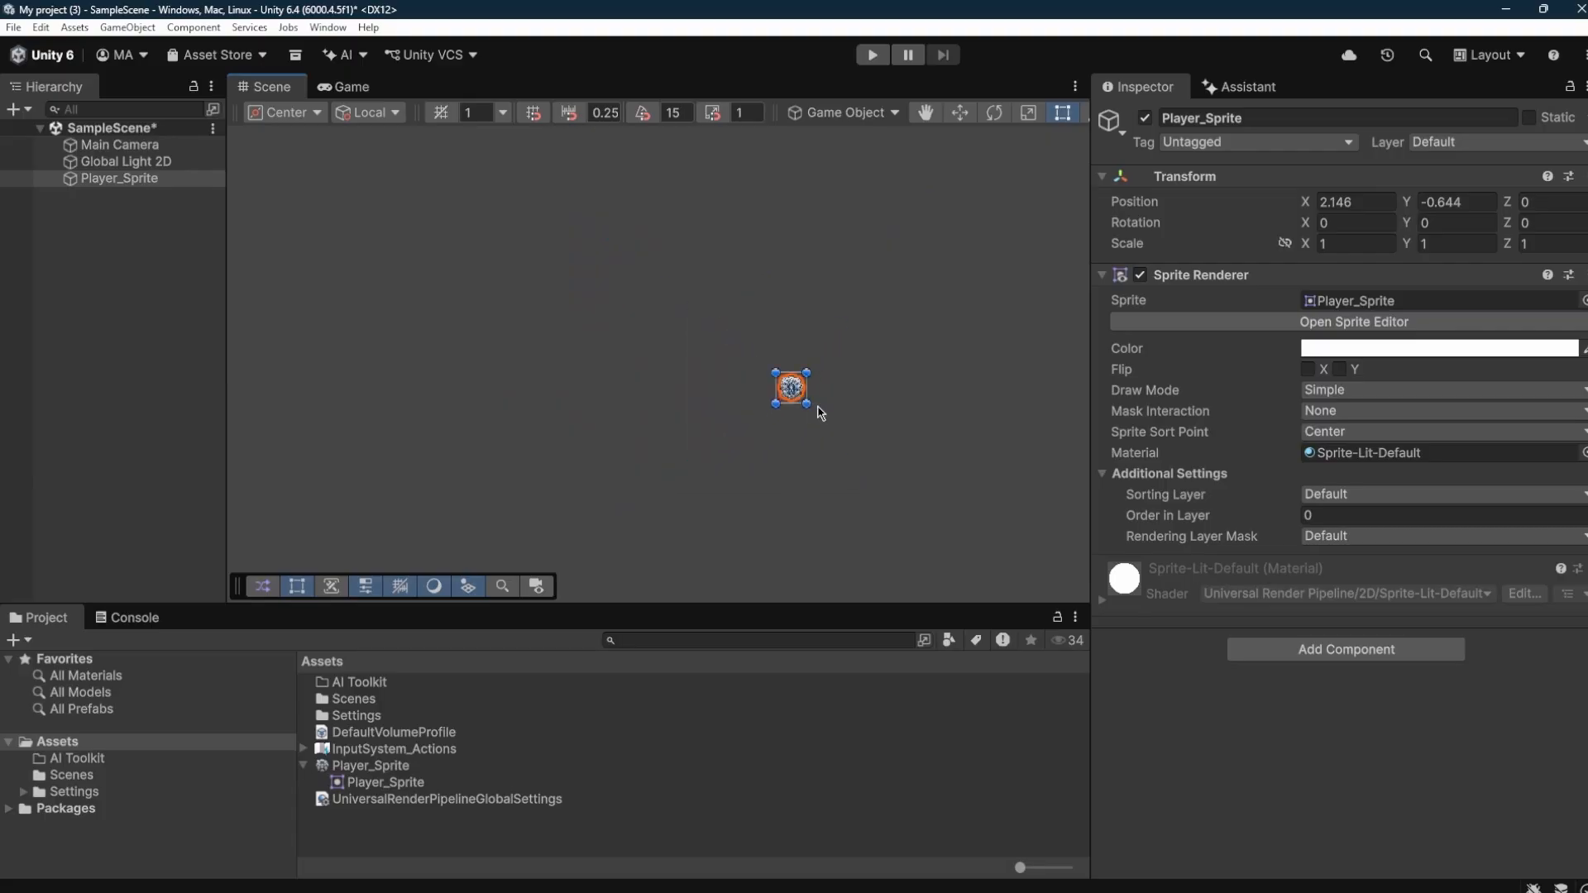
scroll(794, 405, "up", 3)
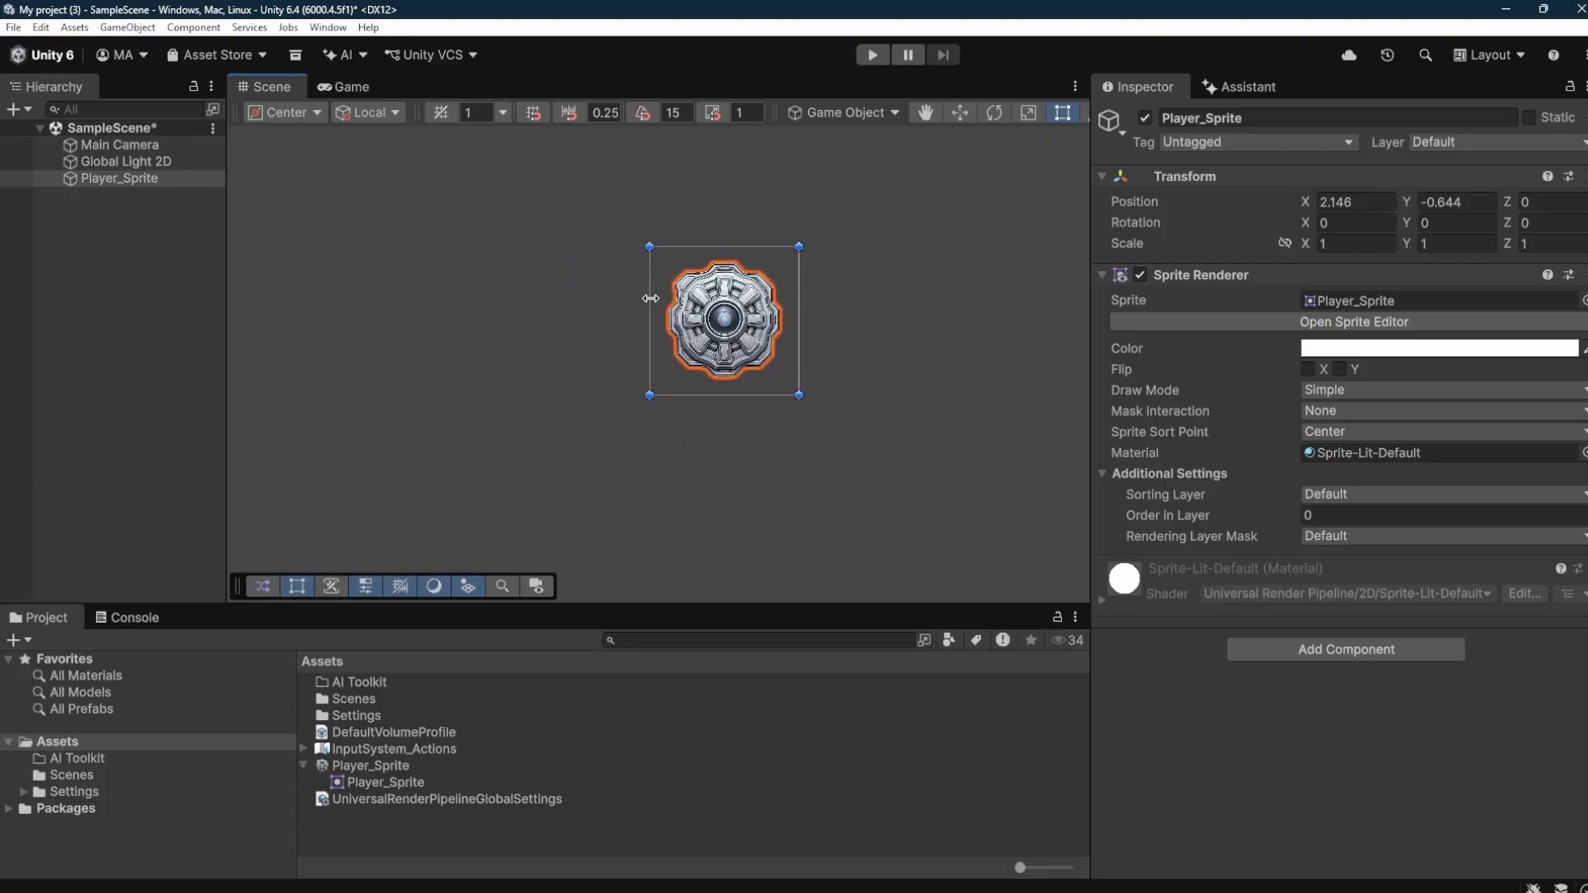
scroll(649, 298, "up", 2)
middle_click_drag(649, 298, 646, 329)
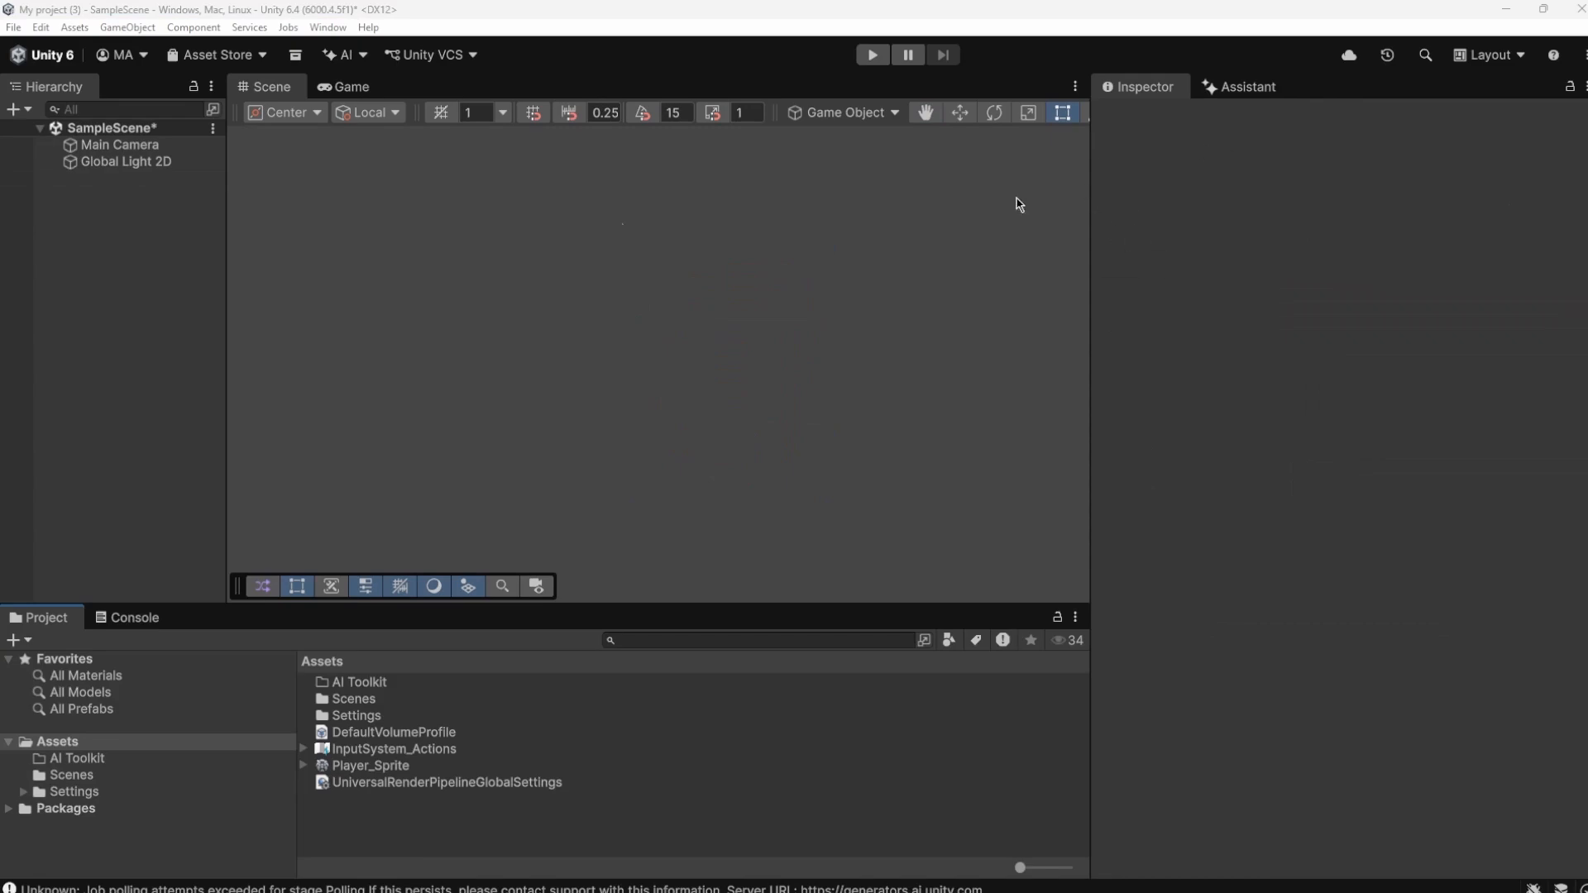
Start a new AI-generated sprite asset and name it Enemy_Sprite.
left_click(342, 55)
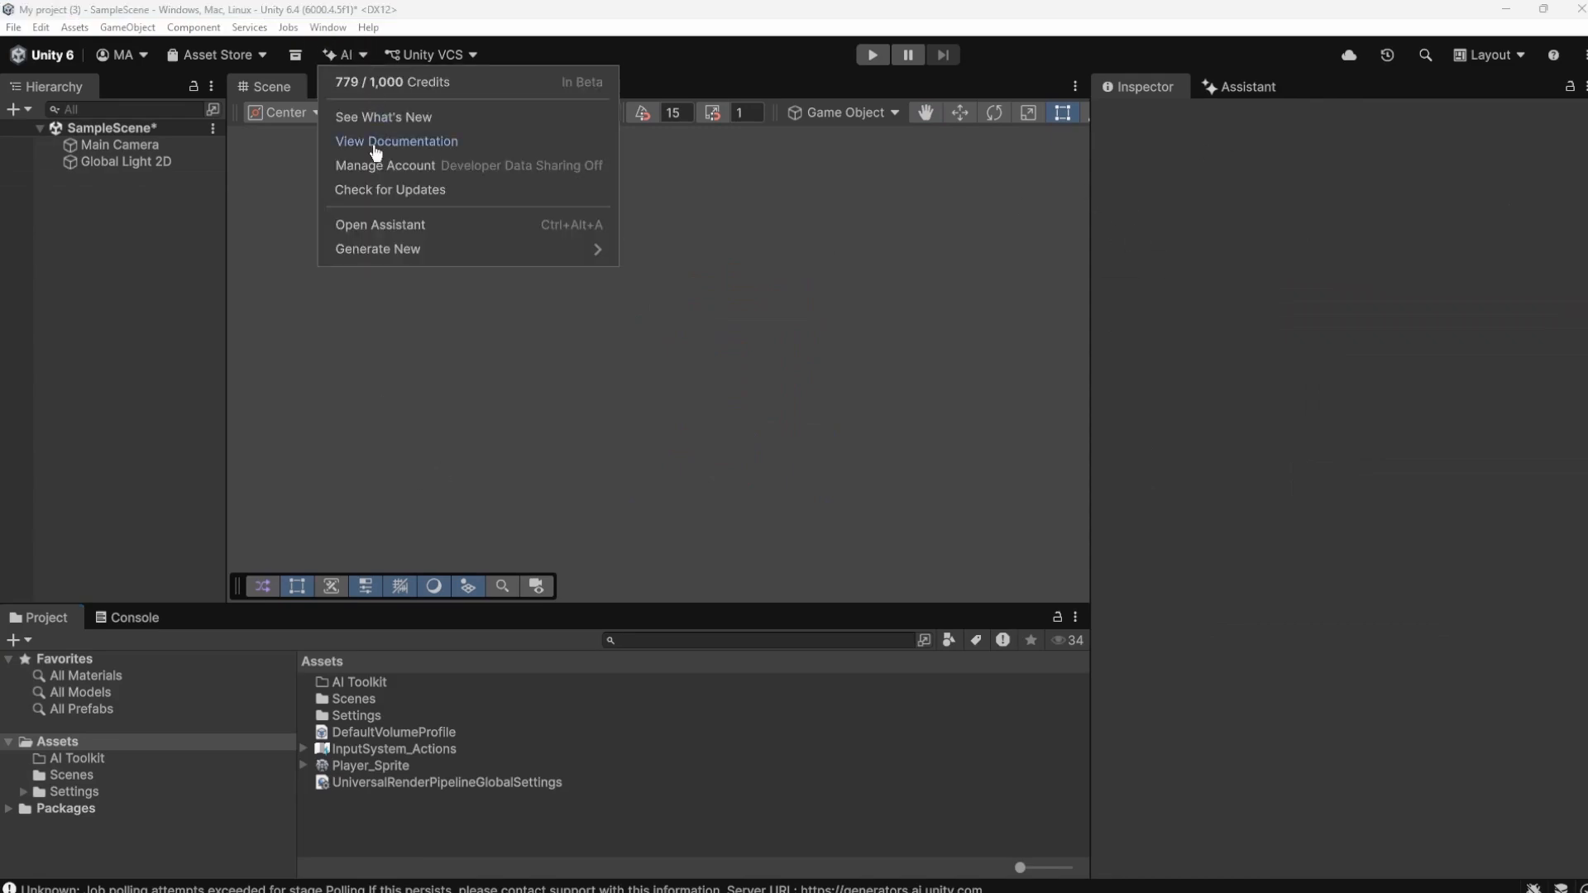
mouse_move(382, 253)
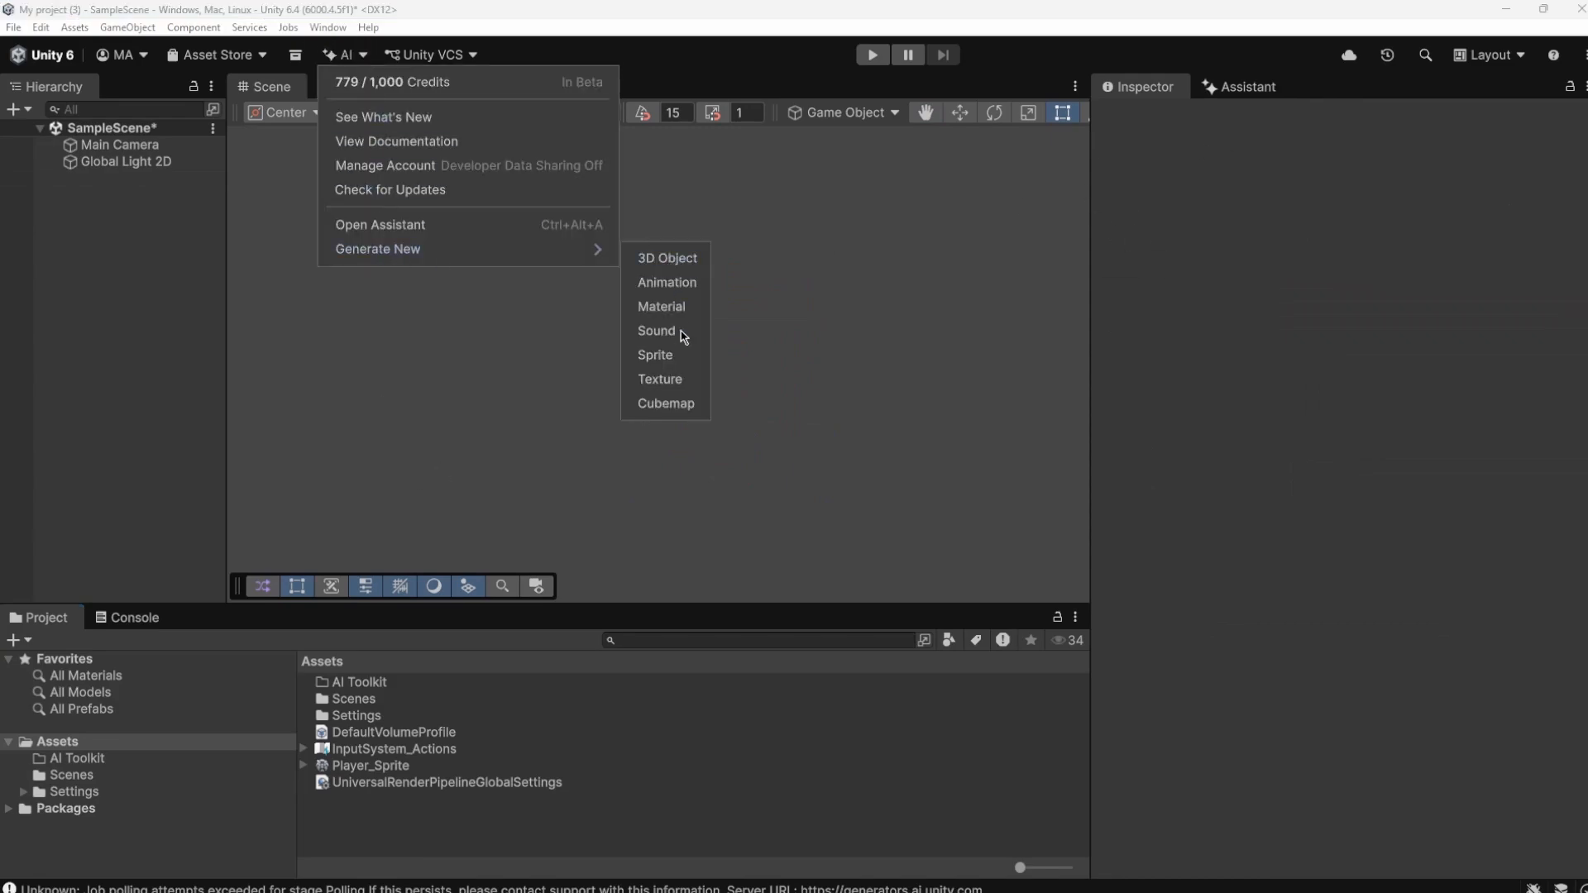
left_click(665, 356)
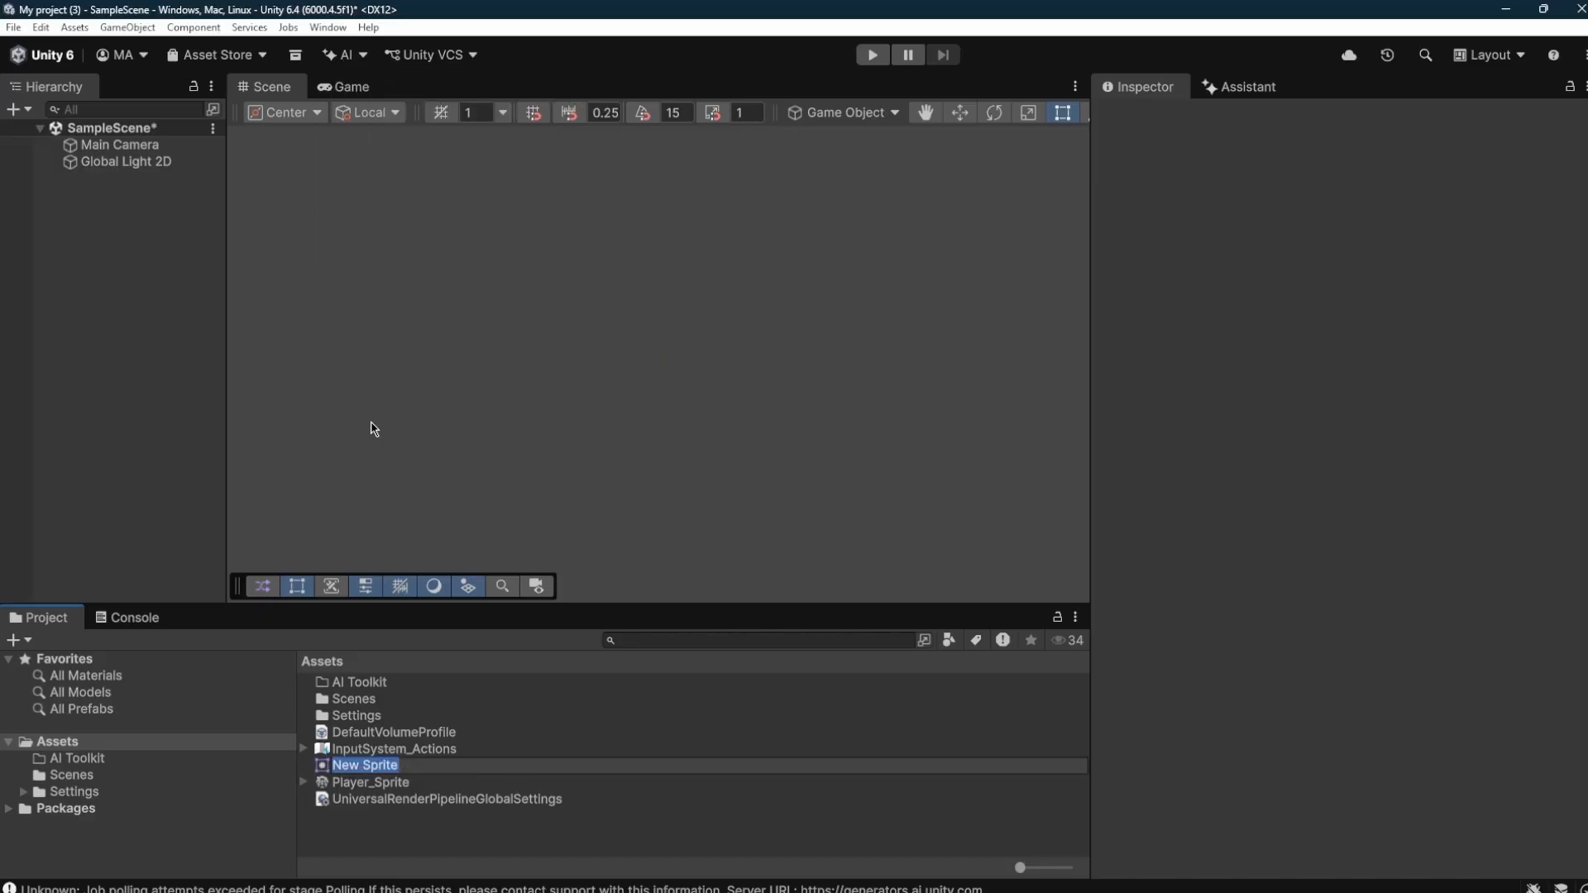
type("Enemy_Sprite")
key("Return")
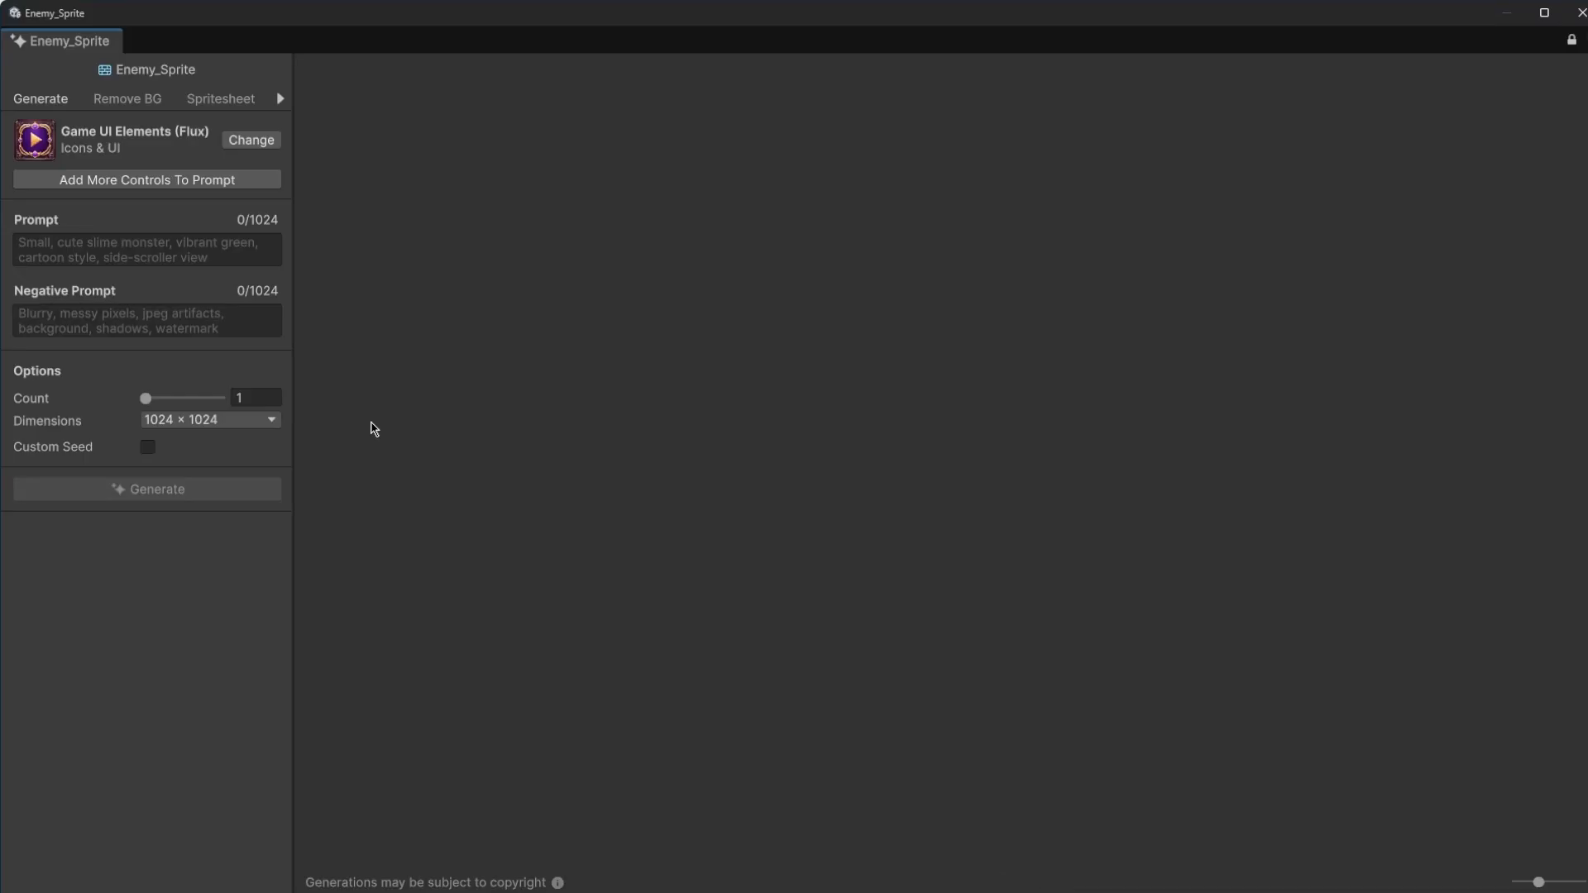
Enter the prompt "top down 2D asteroid sprite, flat design, arcade space shooter enemy, isolated game asset, centered, transparent background, simple readable silhouette.".
left_click(198, 252)
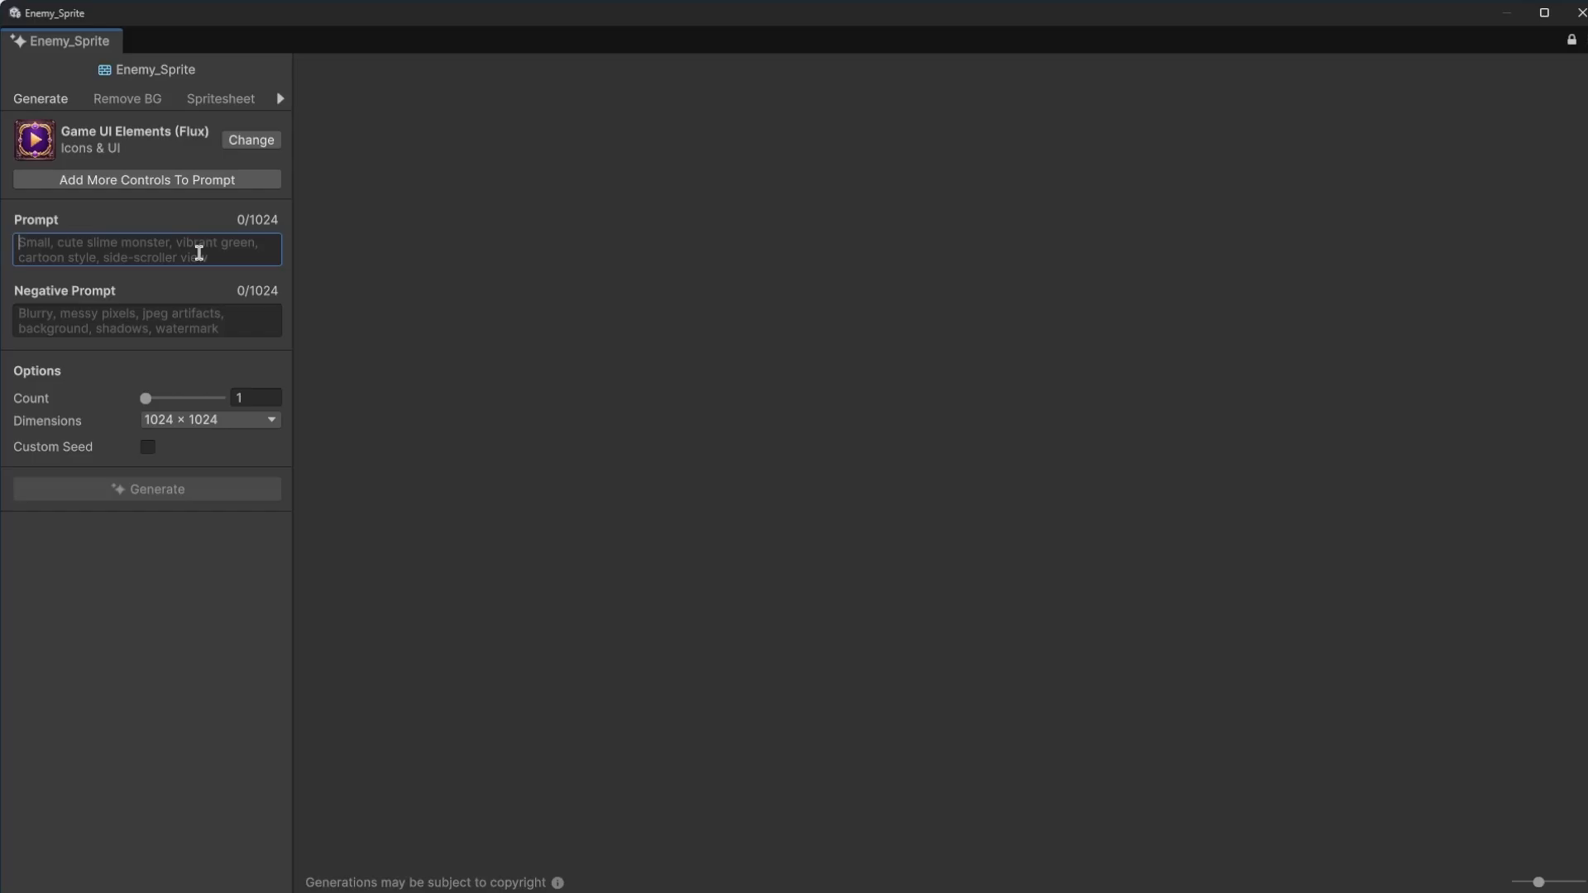
type("top")
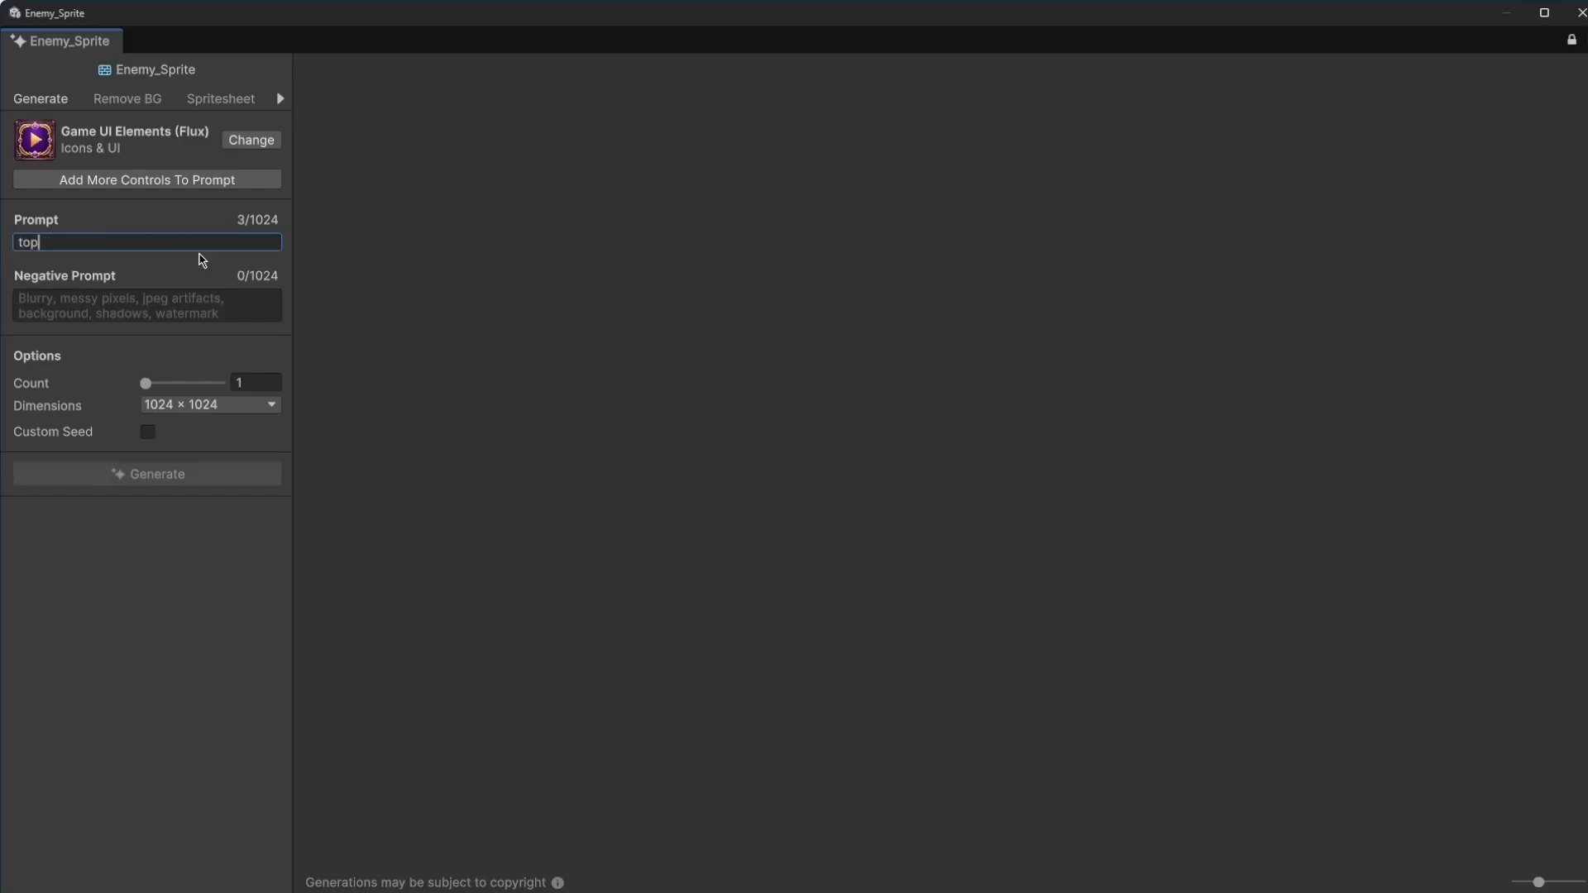
type(" down ")
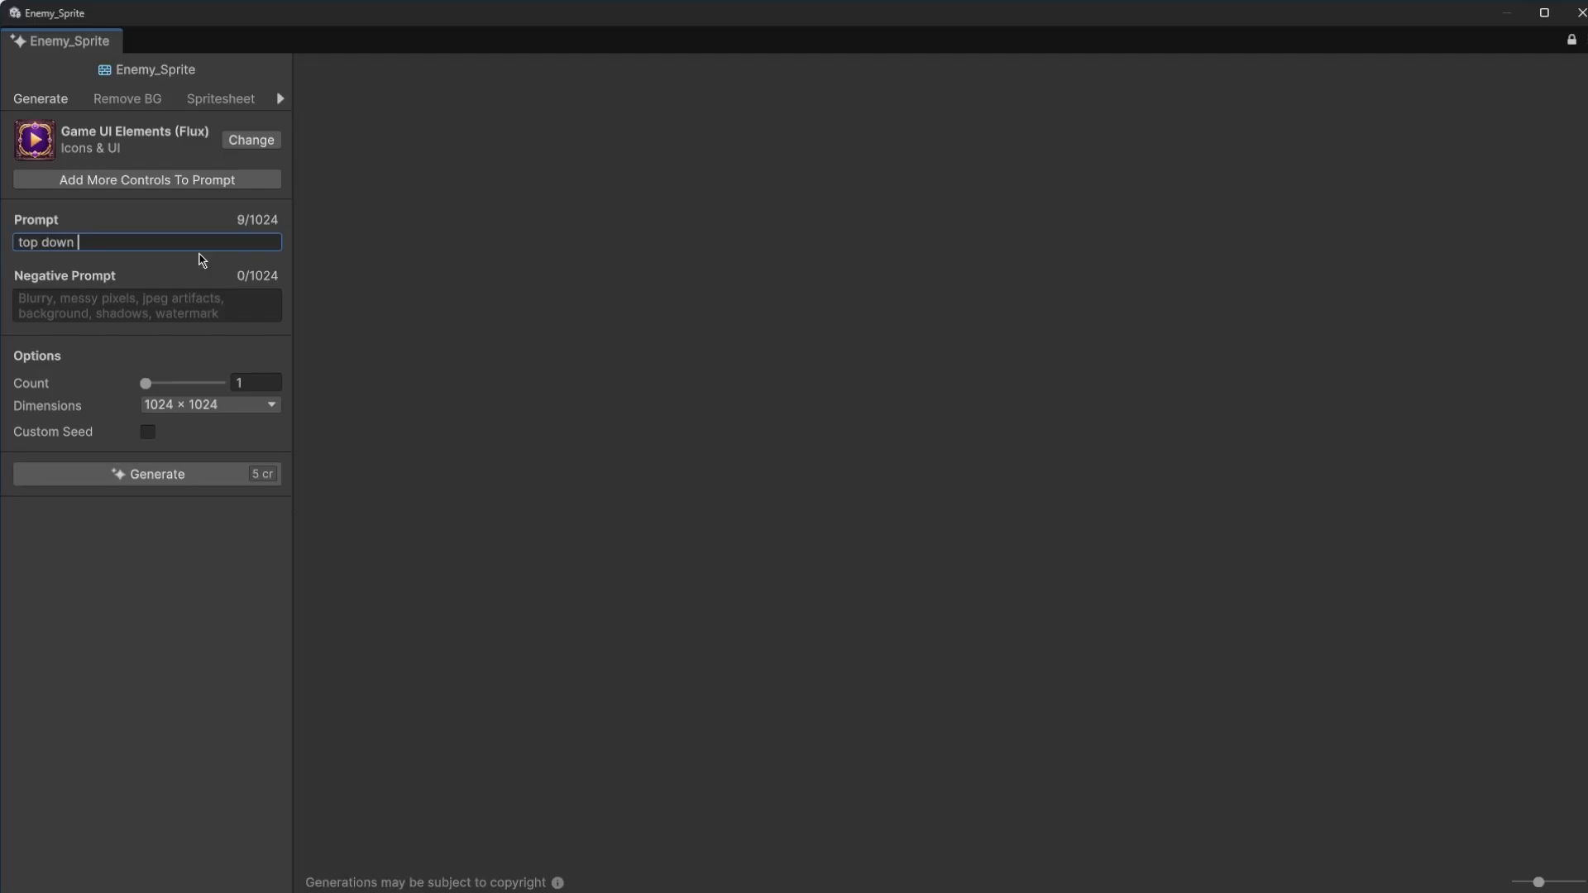
type("2D asteroid sprite, flat design, arca")
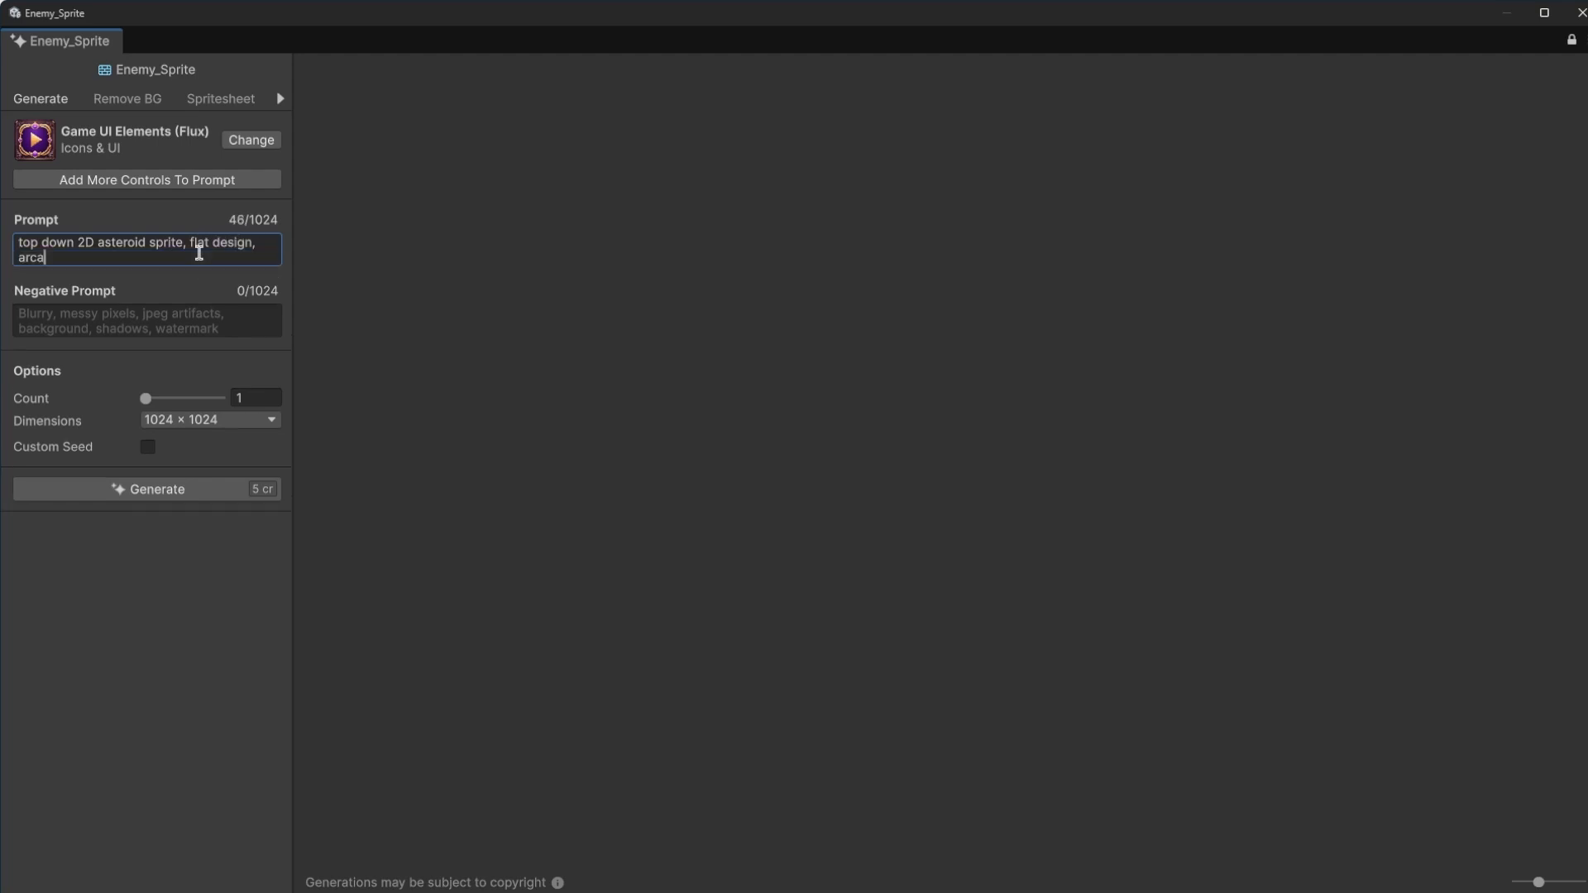
type("de space shooter enemy, ")
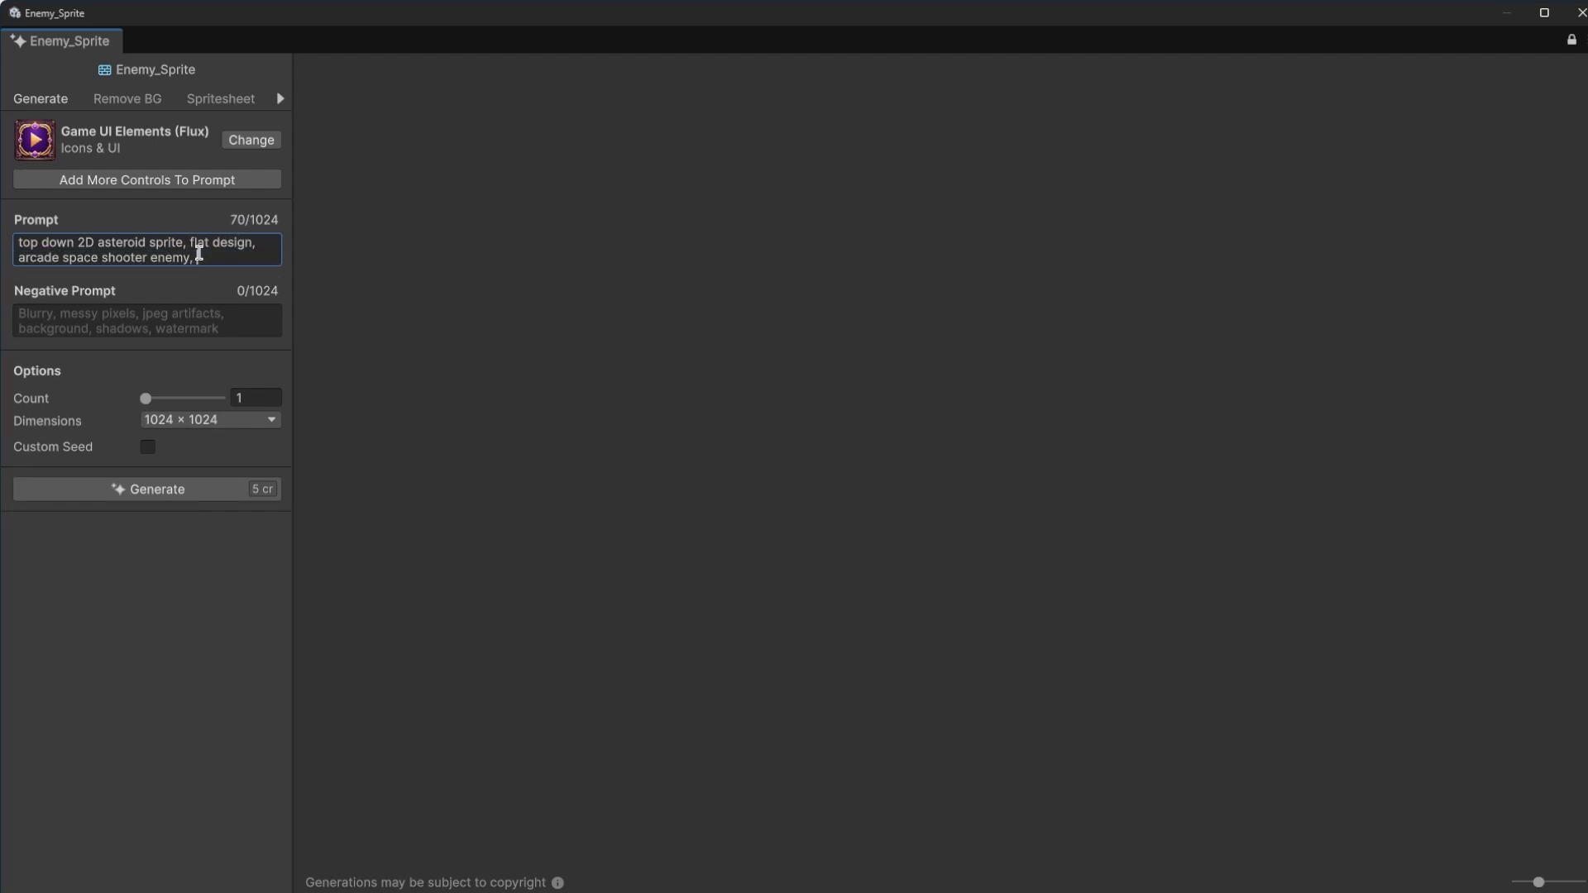
type("isolated game asset,")
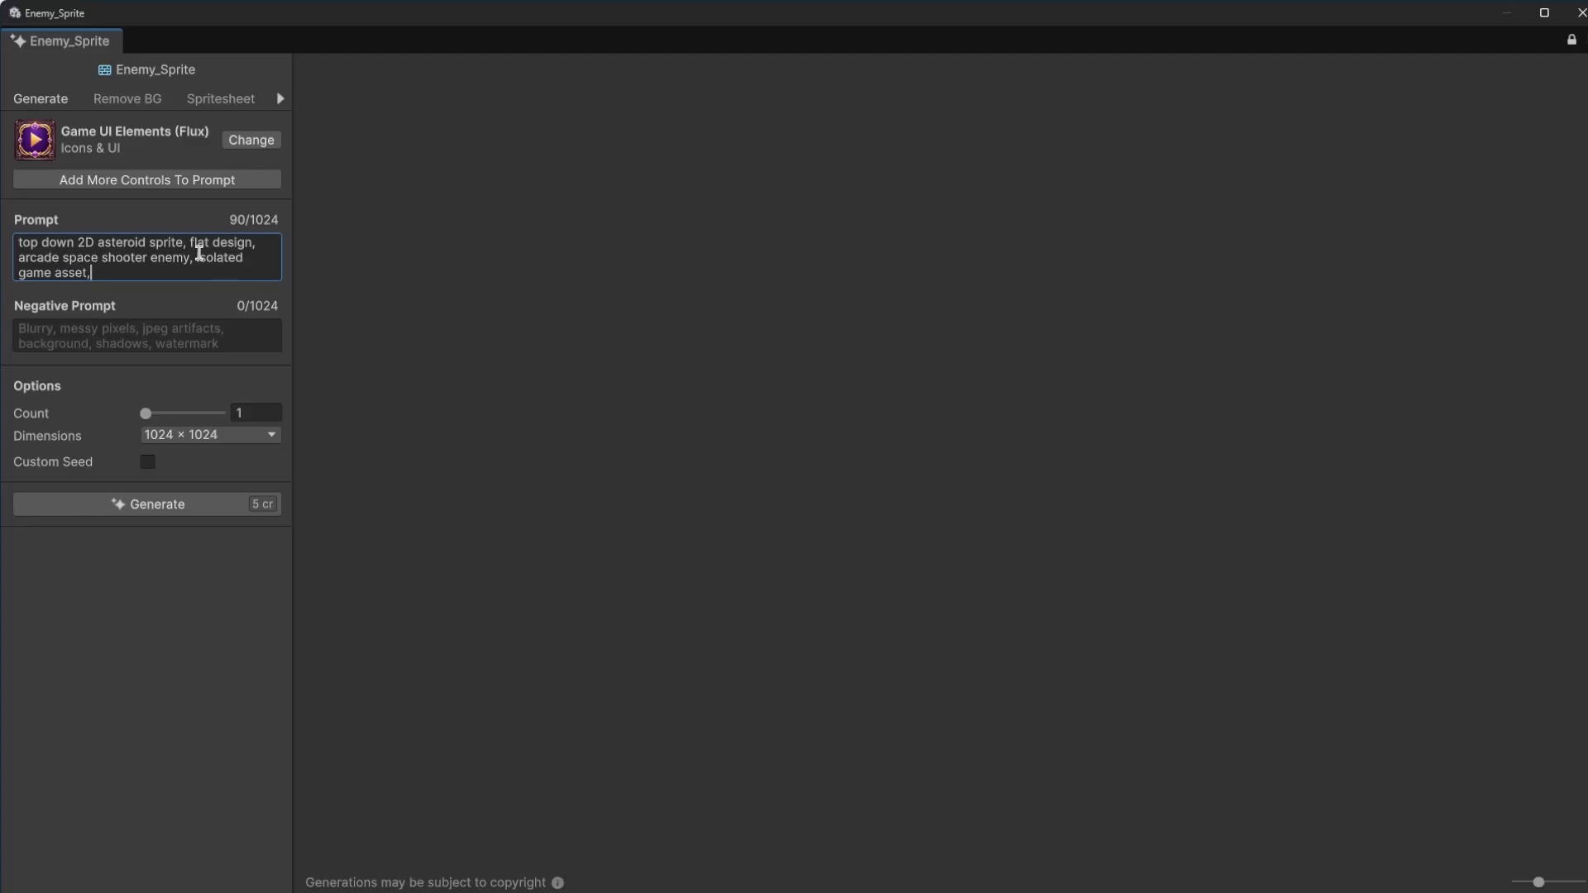
type("centered, transparent background")
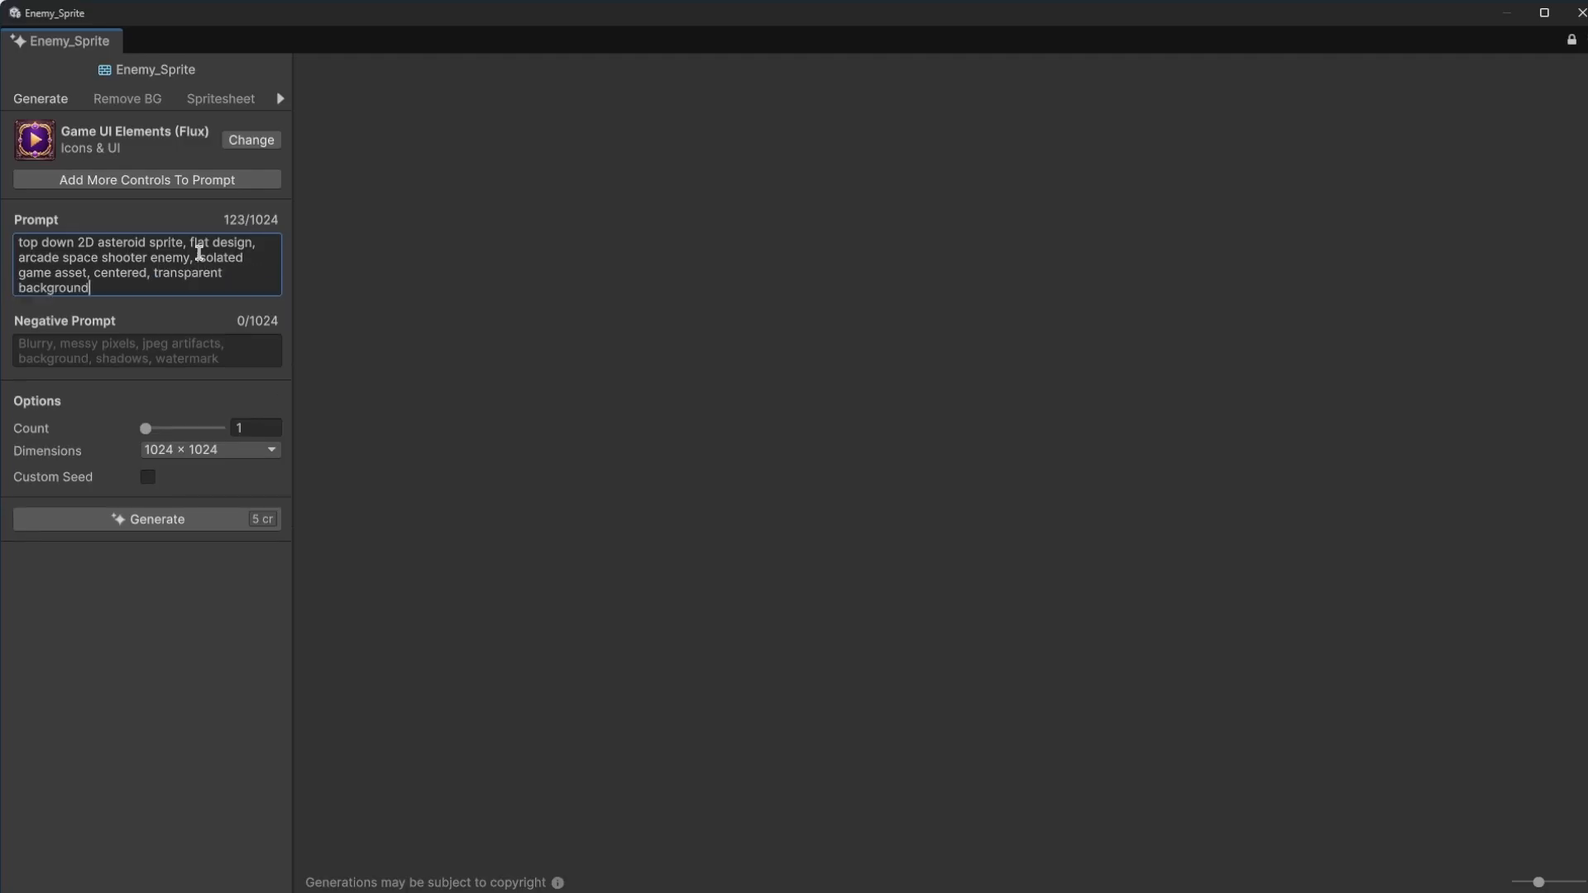
type(", simple readable silhouet")
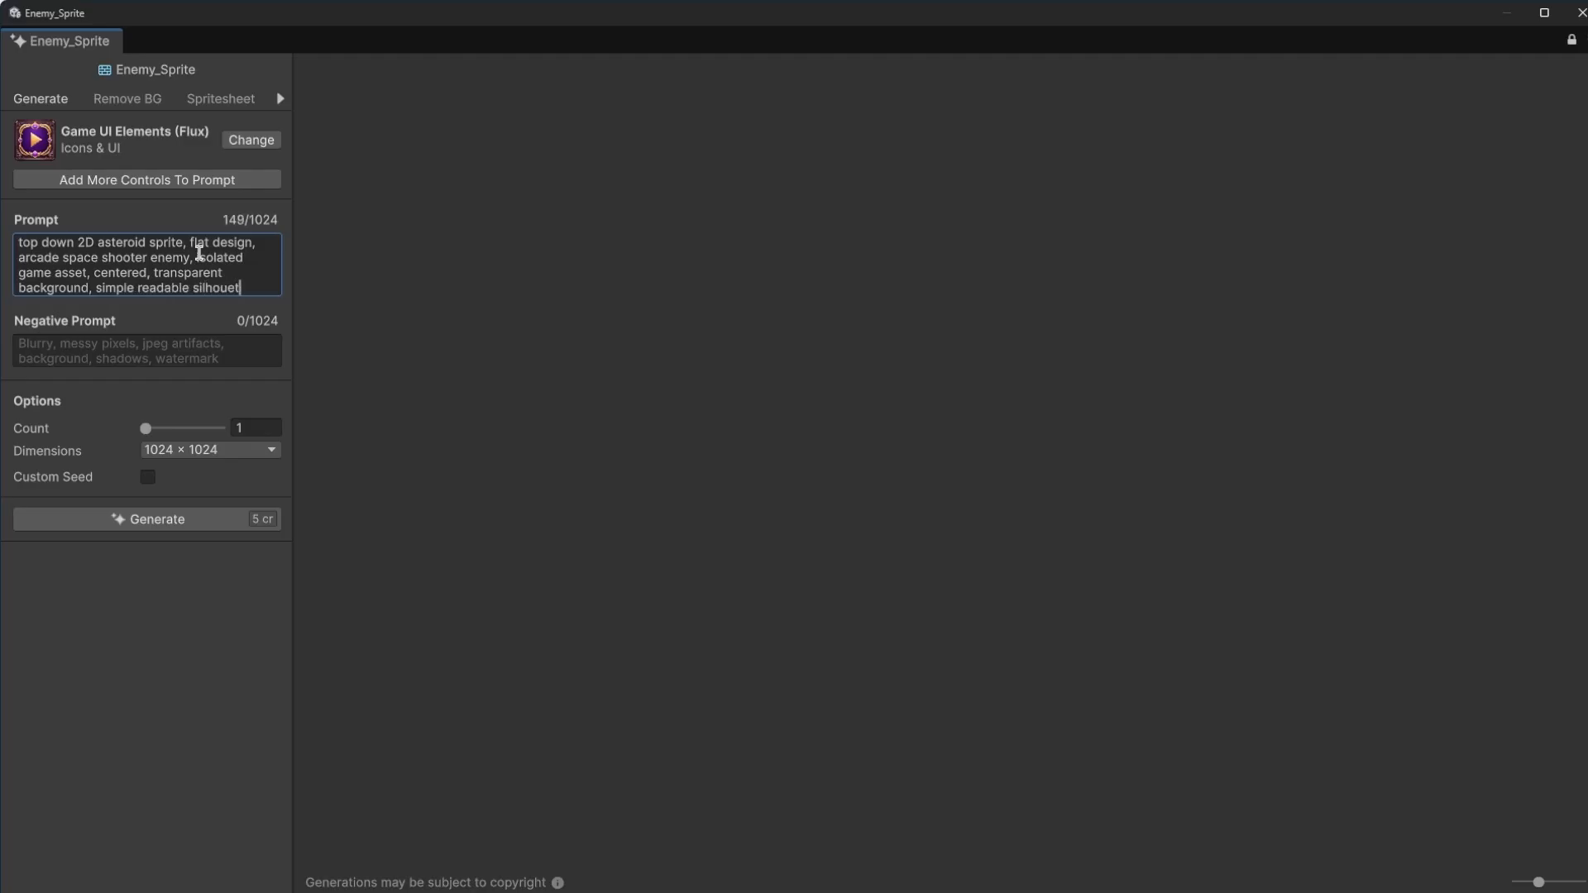
type("te,")
key("BackSpace")
key("BackSpace")
type(".")
Enter the negative prompt "buildings, city, skyline, architecture, landscape, background, environment, realistic scene, stars, 3D" and set the generation count to 4.
key("Tab")
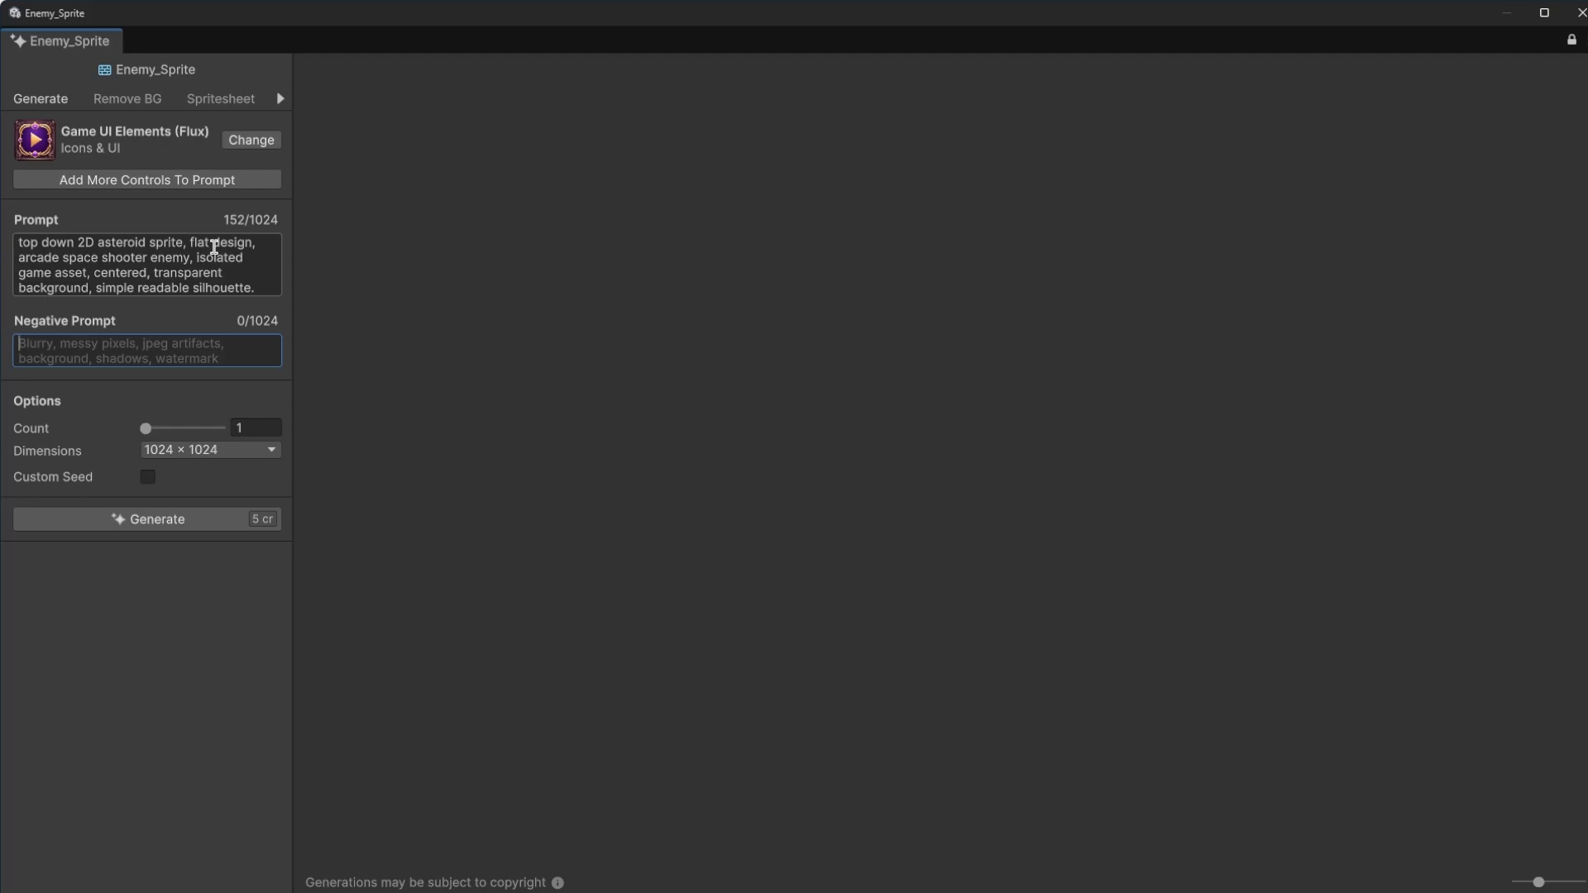
type("buildings")
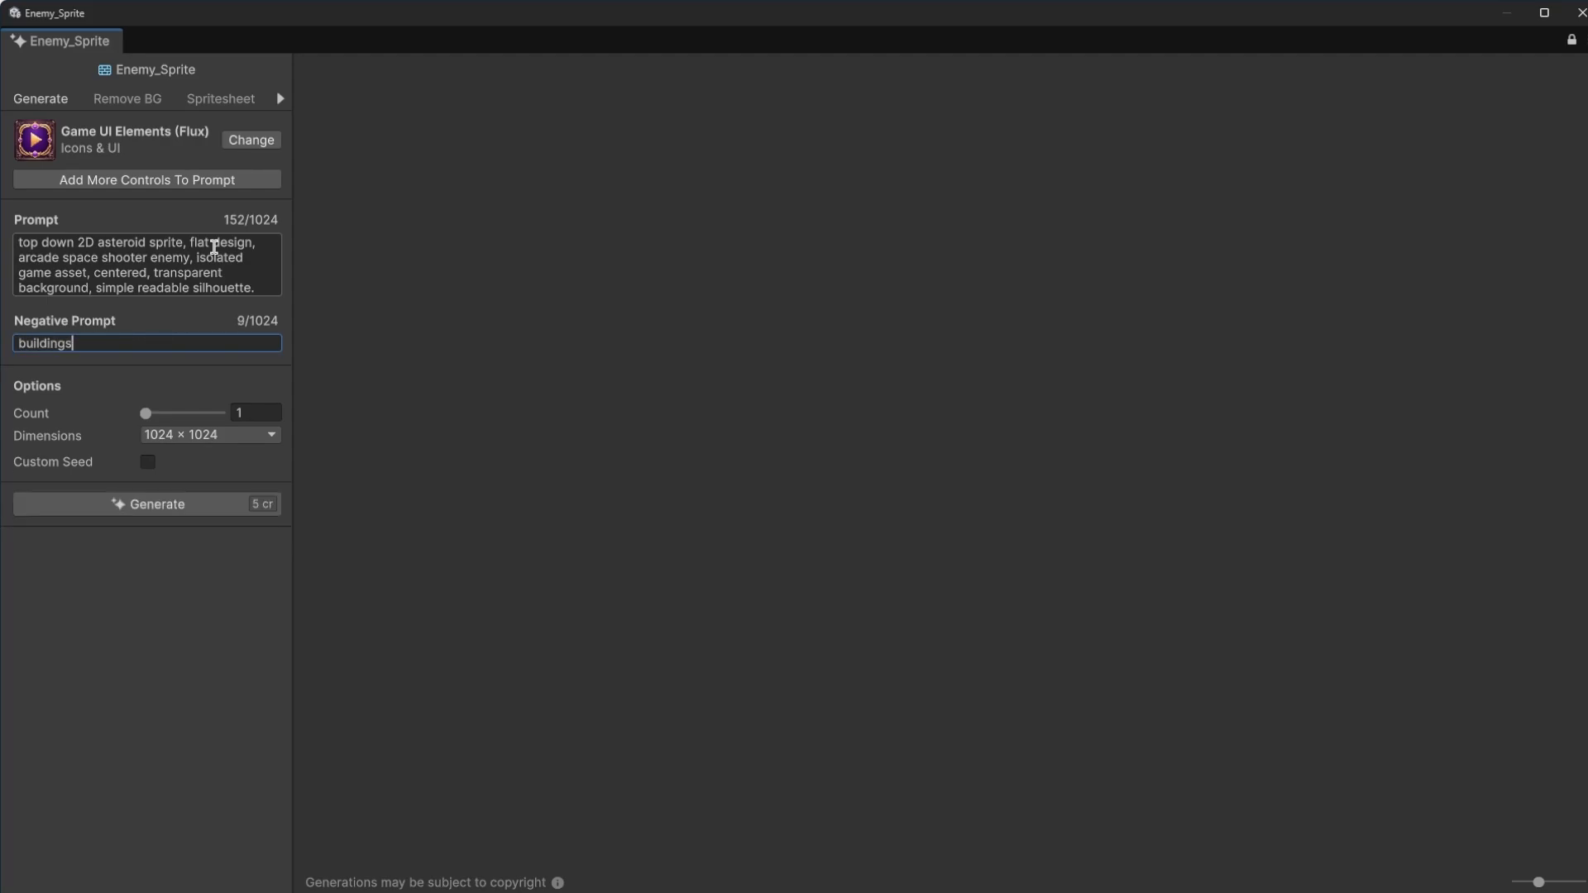
type(", city, skyline, architecture, lands")
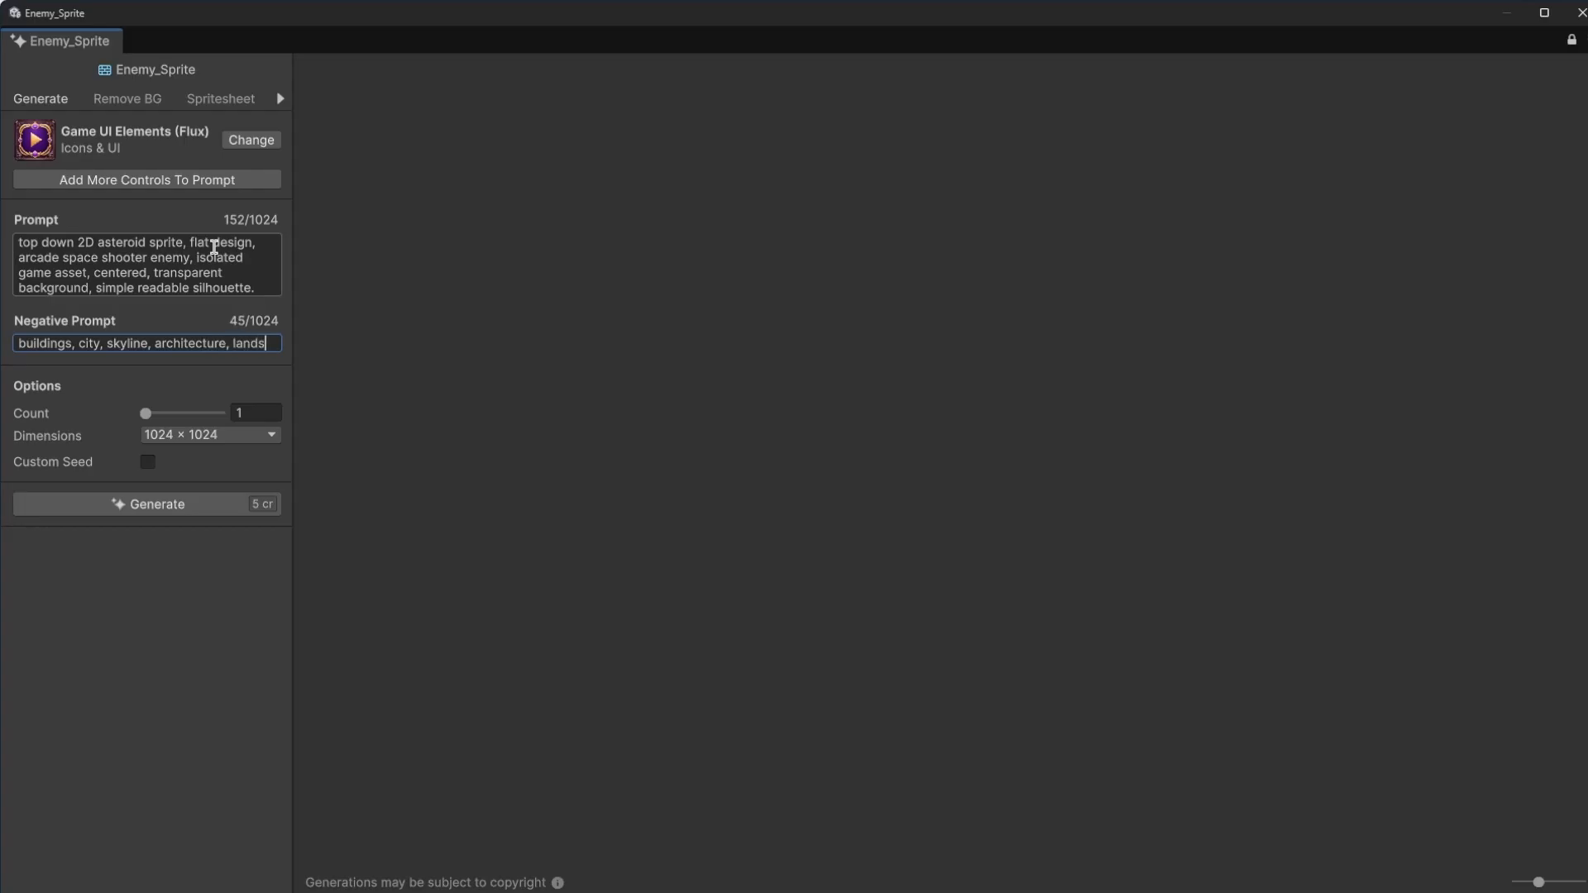
type("cape, backhg")
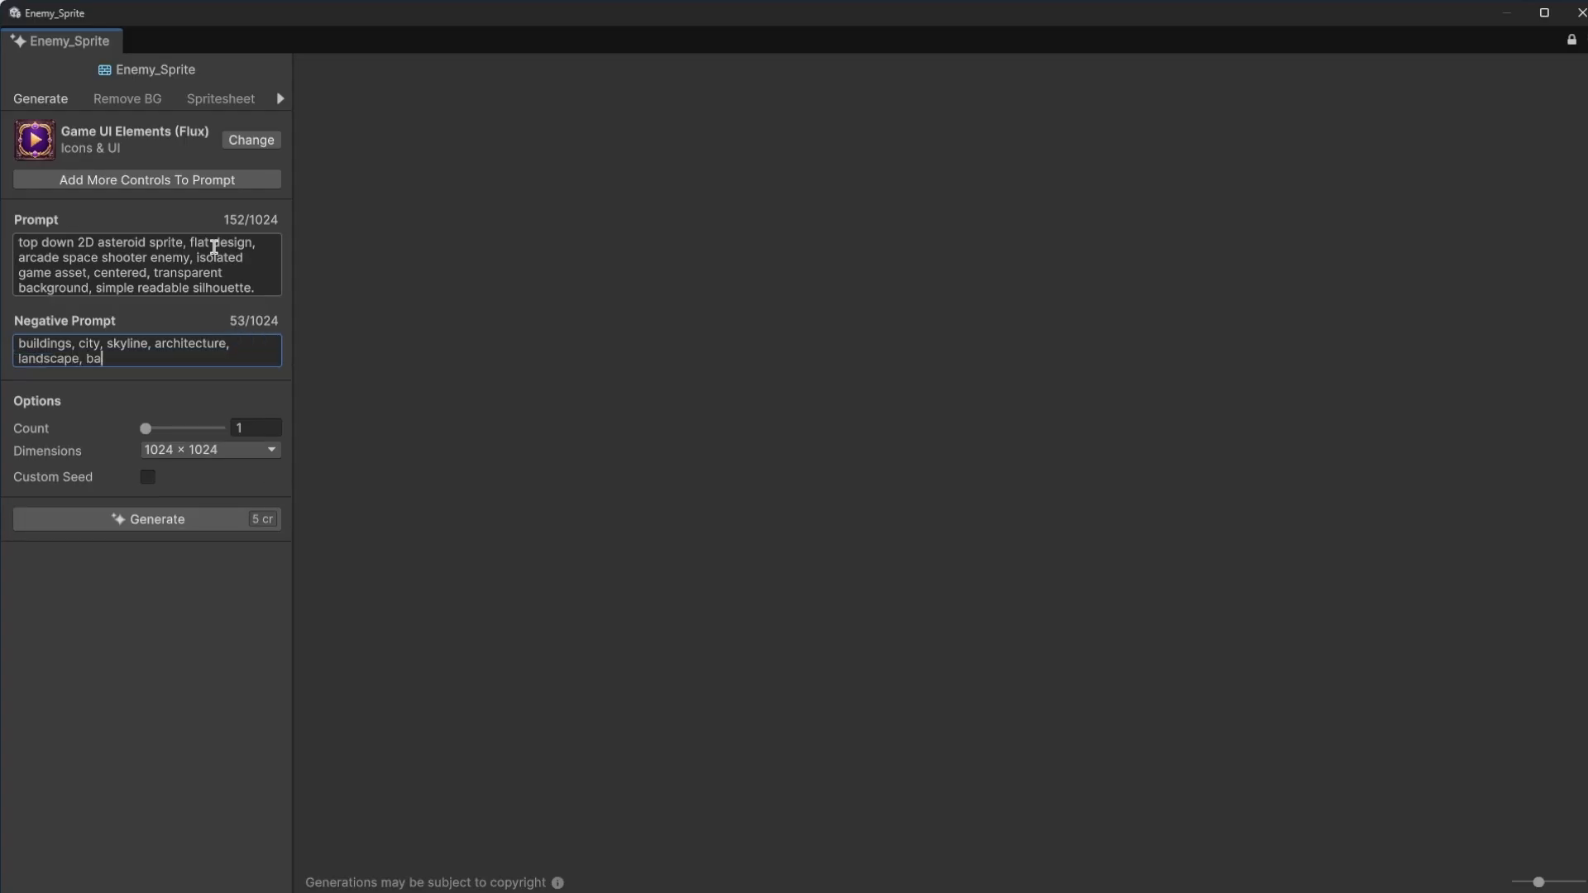
key("BackSpace")
key("BackSpace")
type("ground, environment")
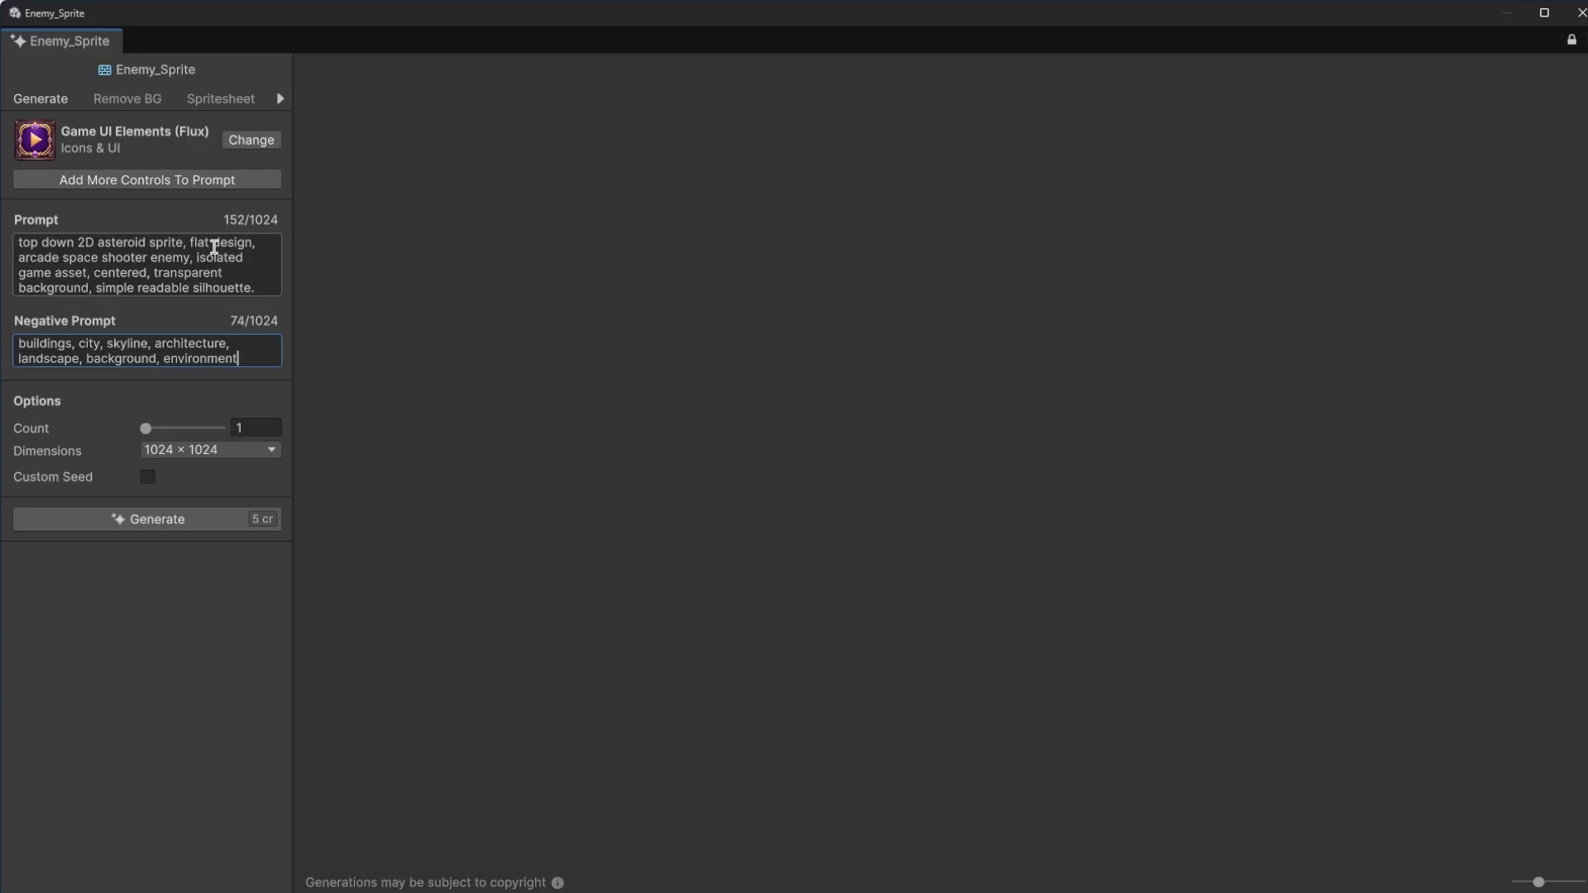
type(", realistic scene, stars,")
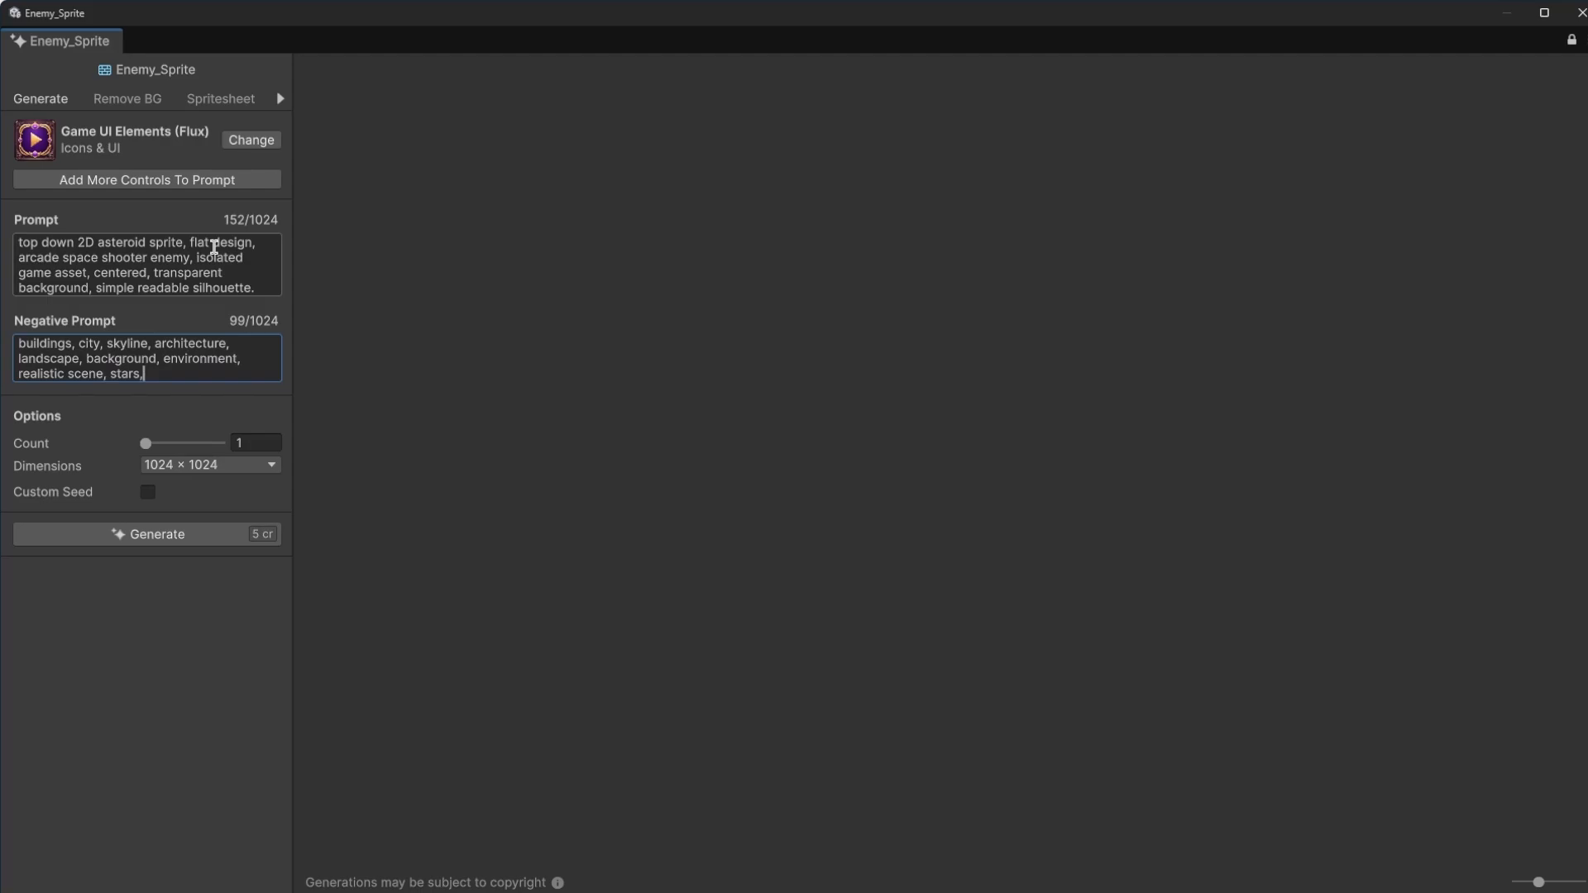
type("3D")
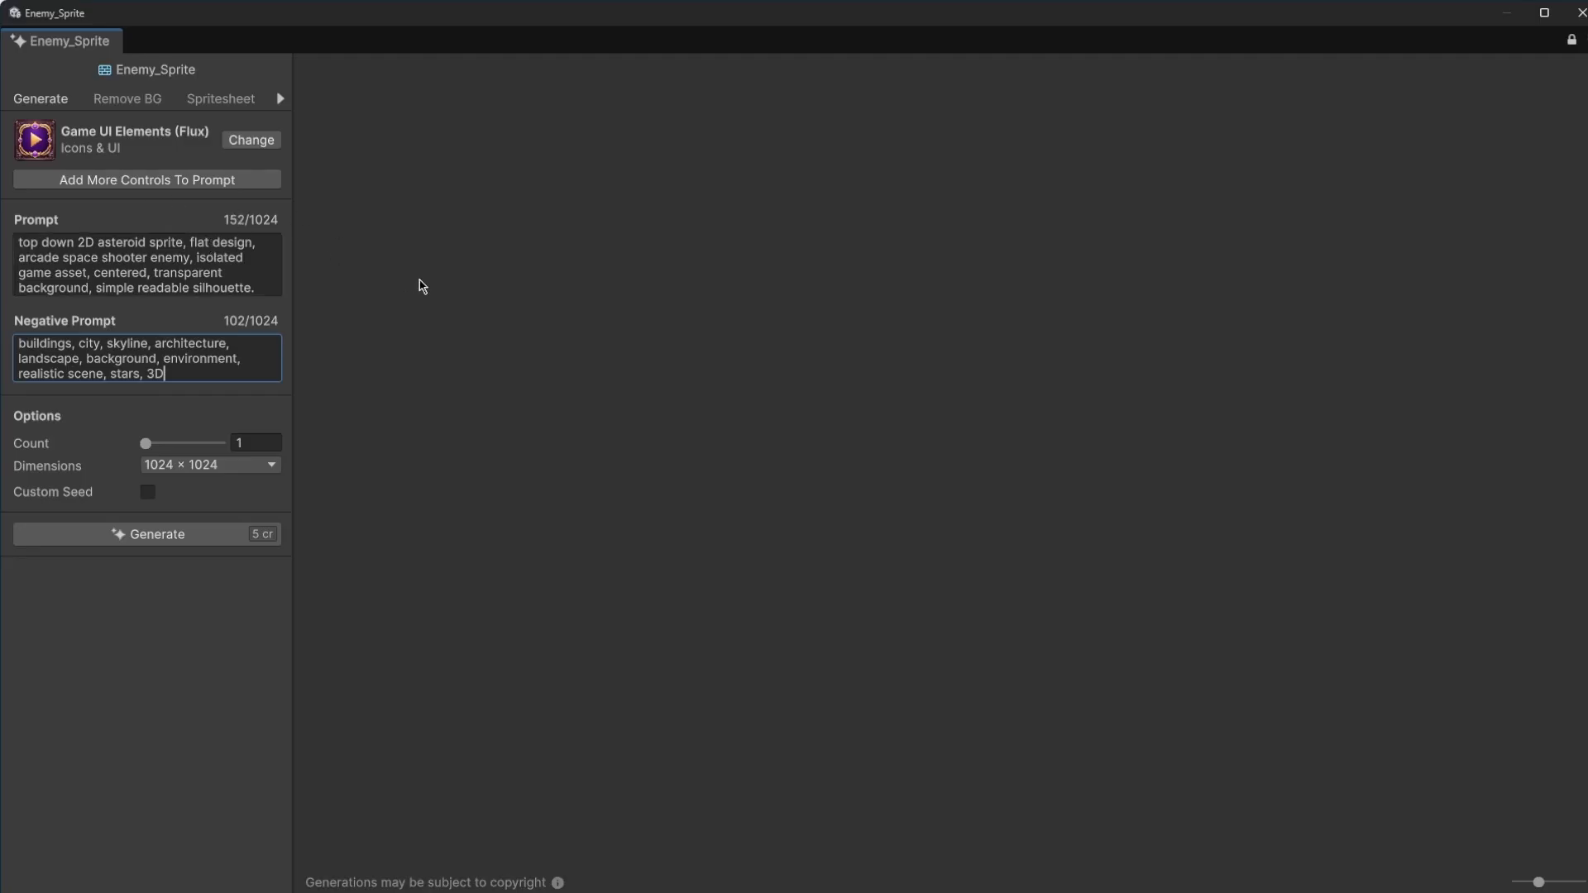
mouse_move(148, 445)
left_mouse_down()
mouse_move(201, 445)
mouse_move(174, 444)
left_mouse_up()
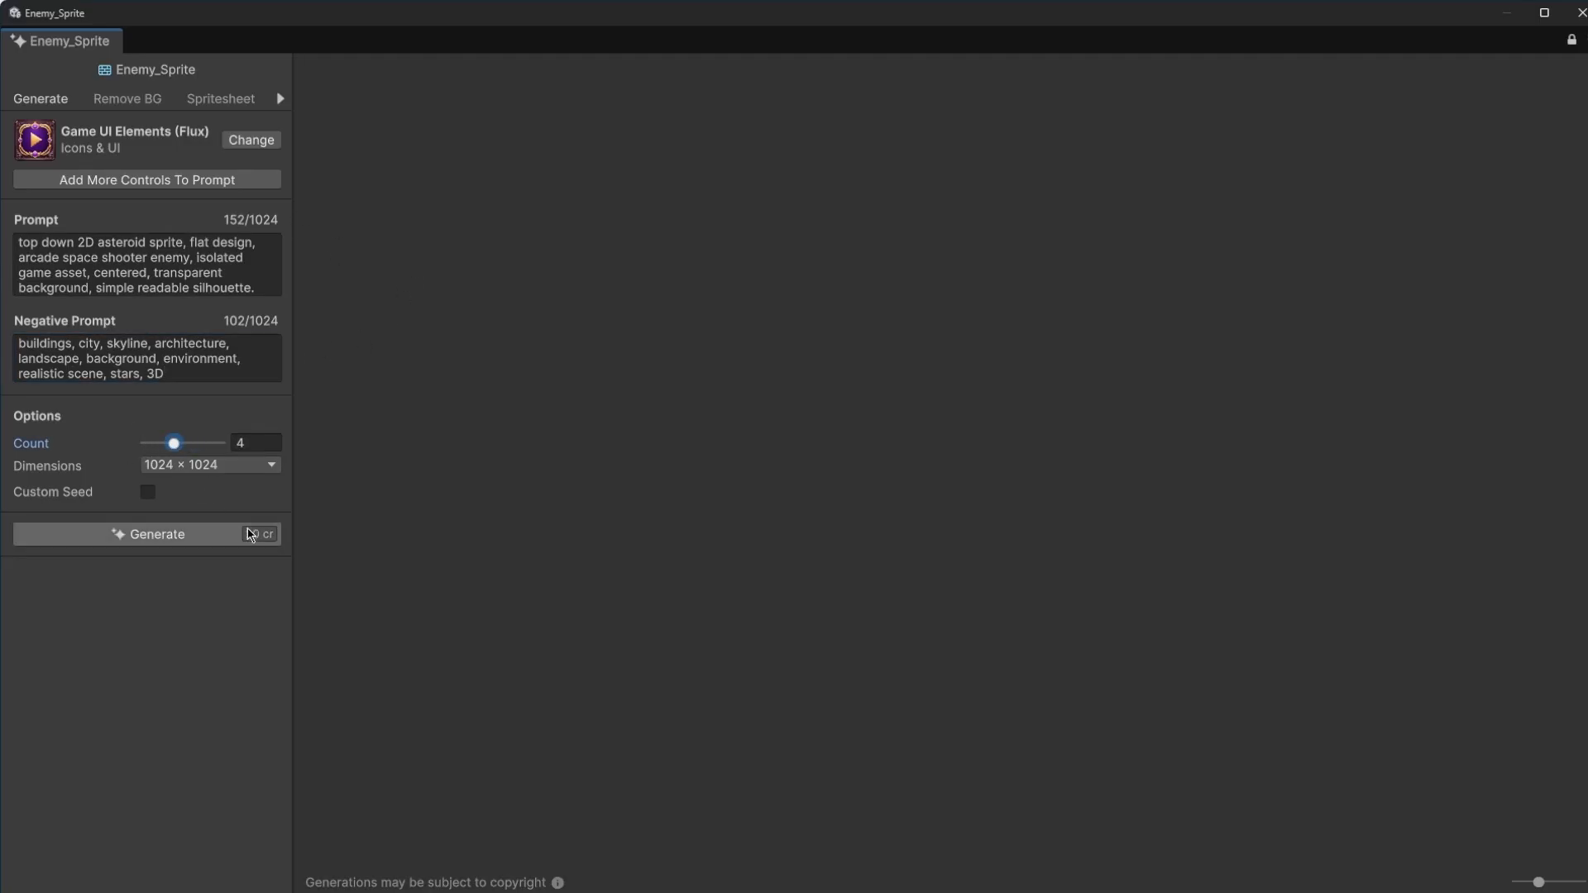